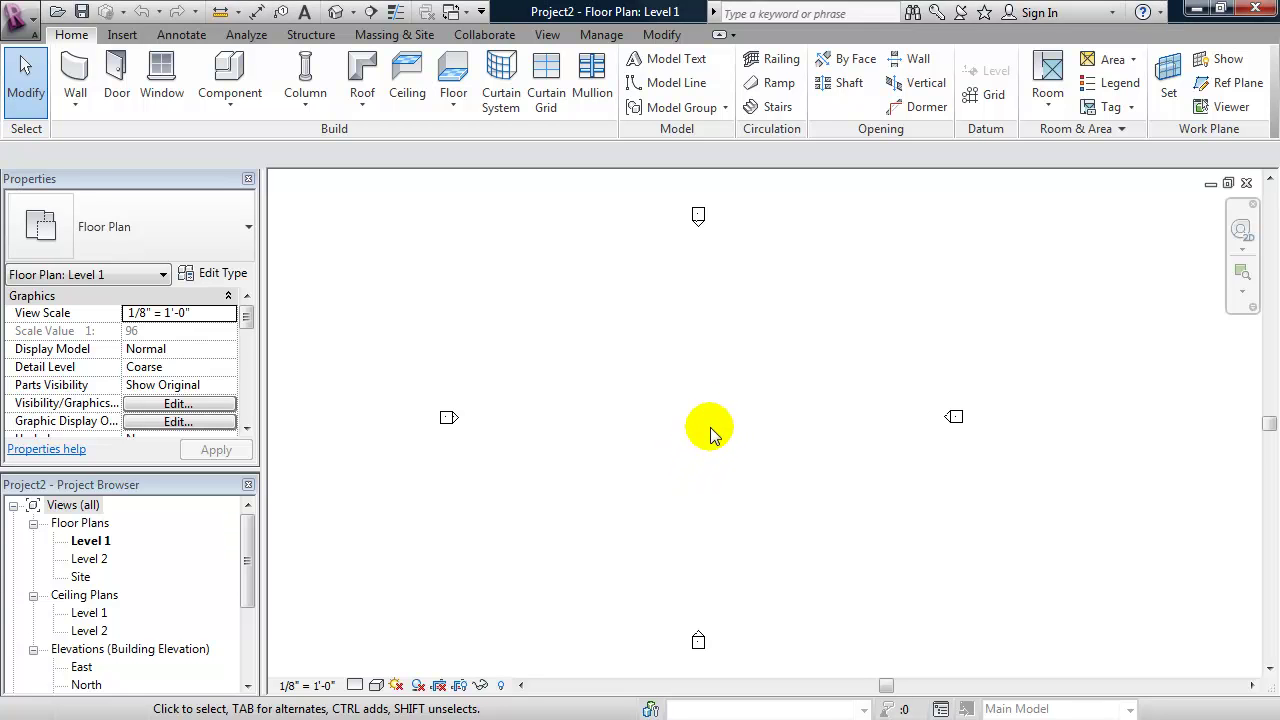
Draw a horizontal Storefront curtain wall about 45' 6" long between the elevation markers in the Level 1 floor plan.
mouse_move(737, 430)
middle_down()
mouse_move(755, 442)
mouse_move(743, 414)
middle_up()
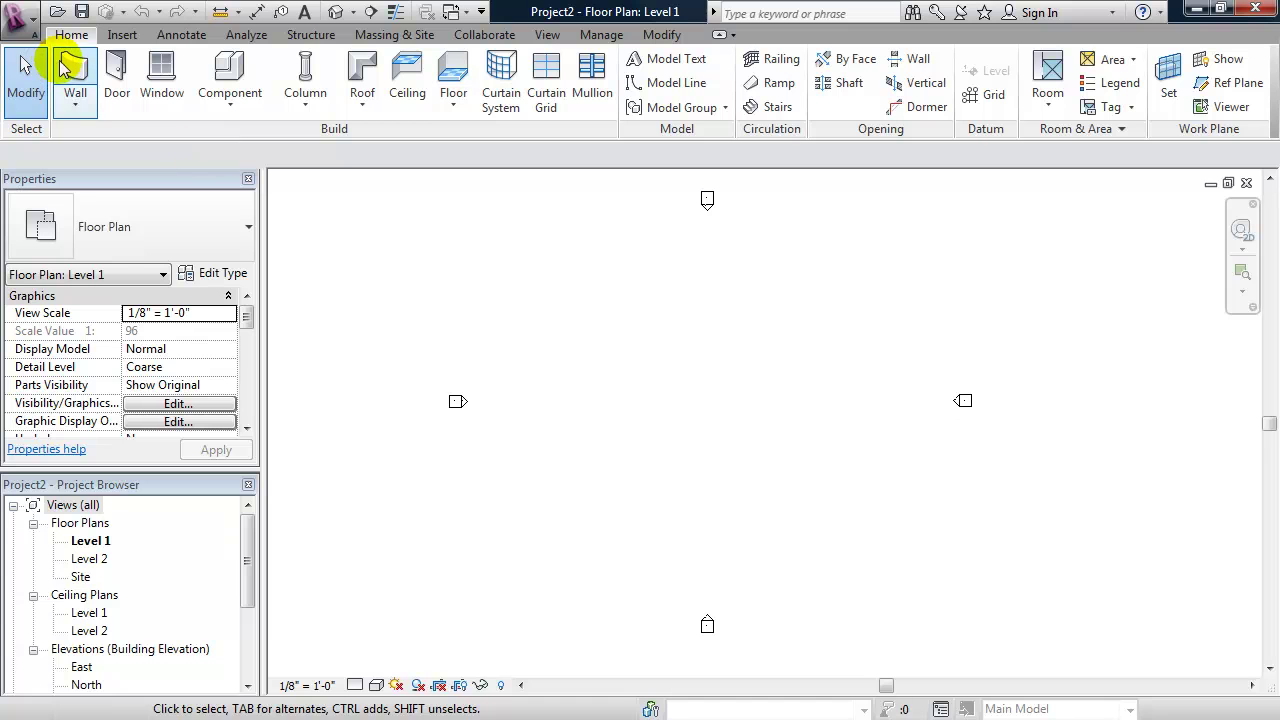
click(68, 68)
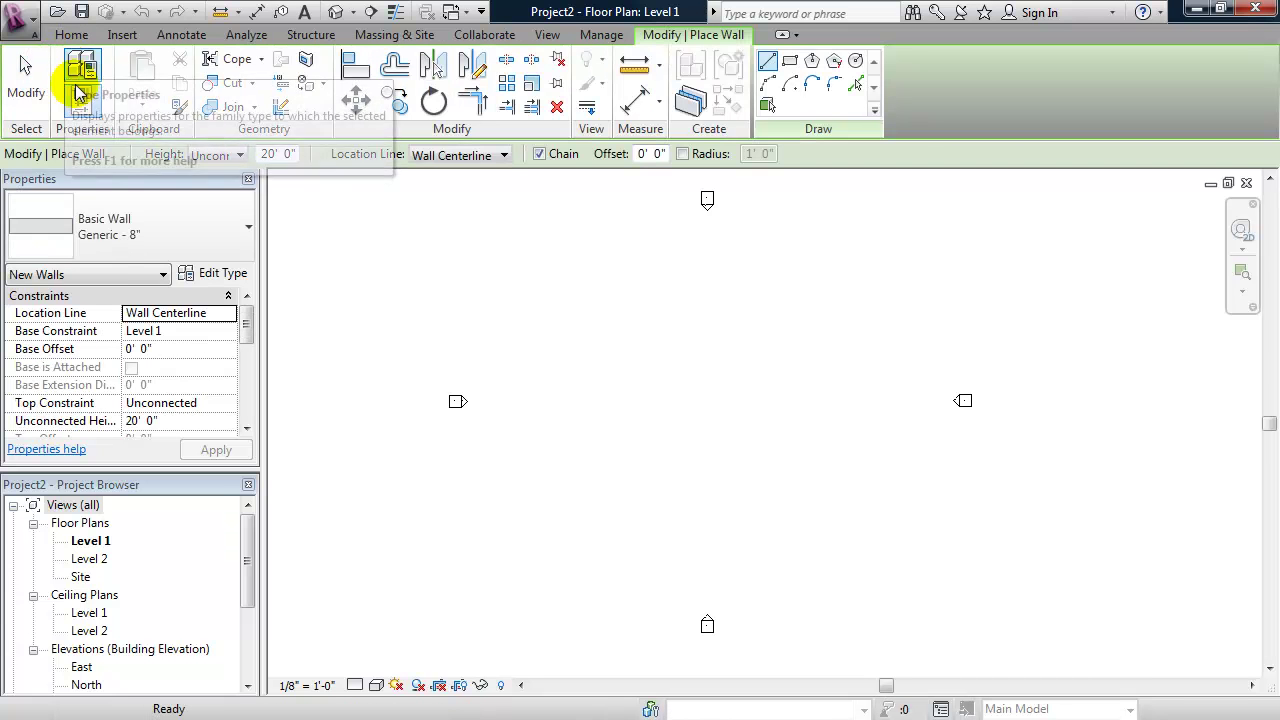
click(196, 234)
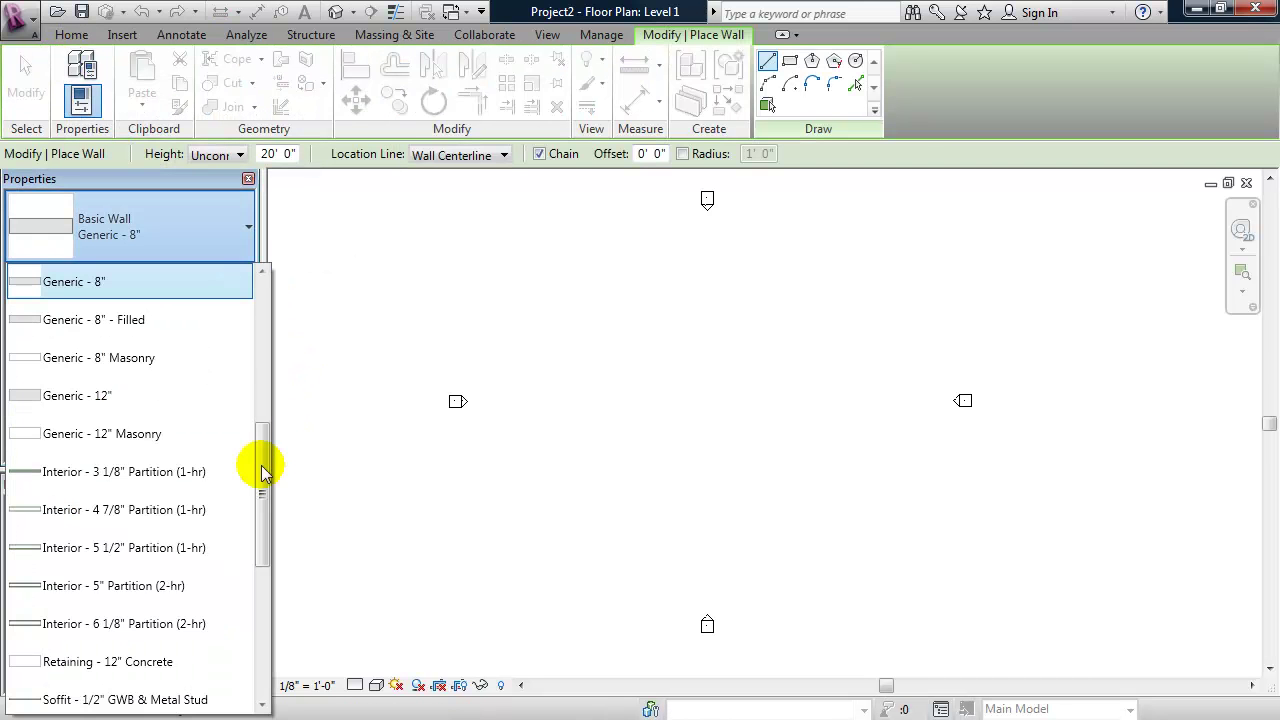
drag(263, 472, 270, 578)
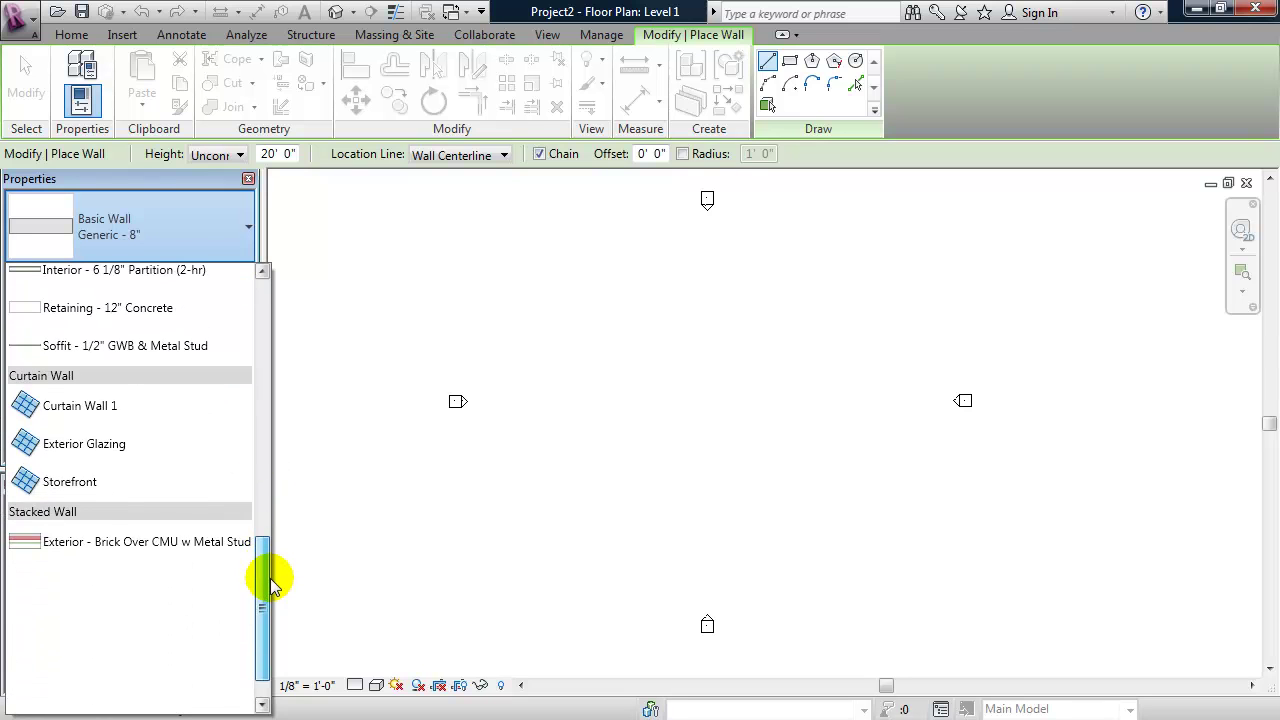
click(78, 484)
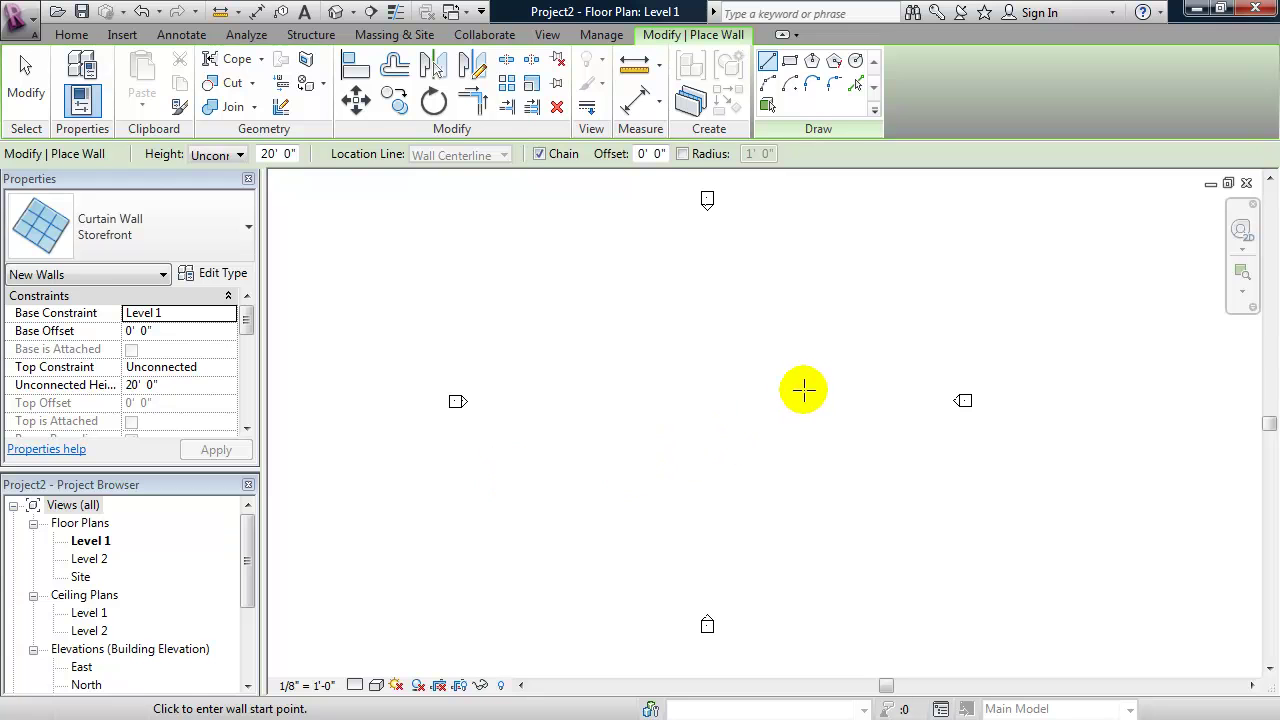
click(789, 406)
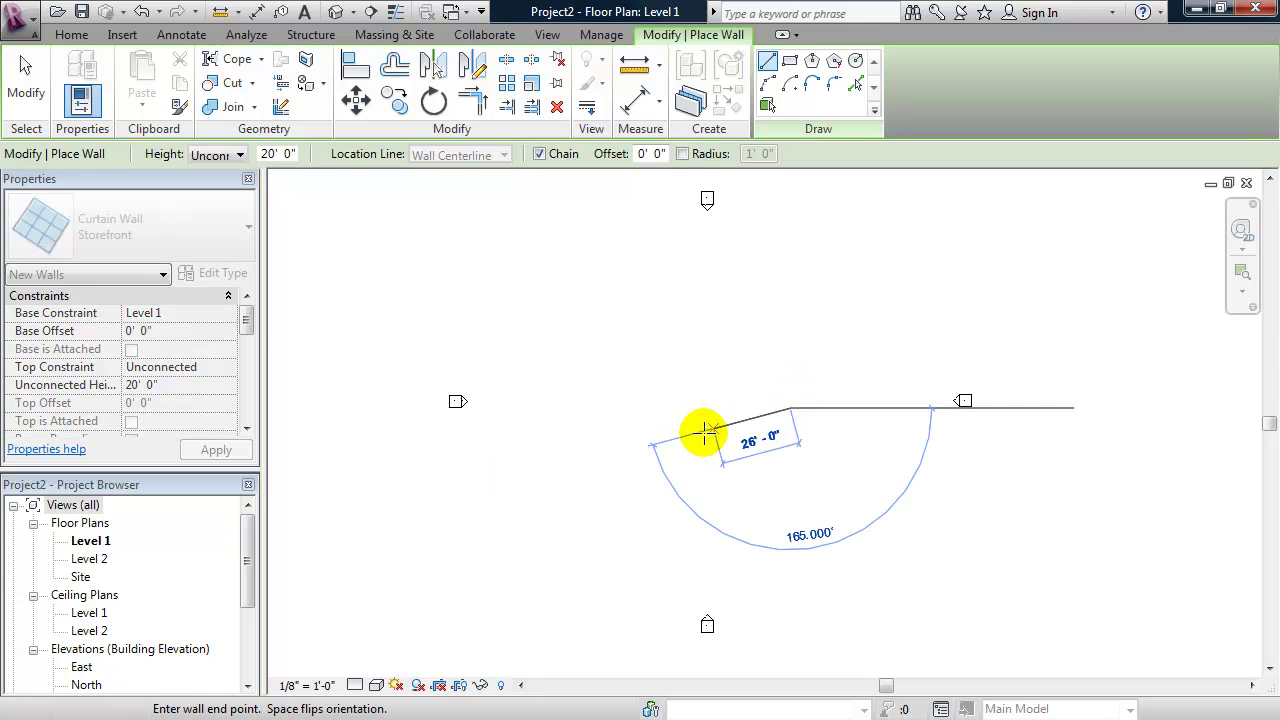
click(651, 406)
scroll(704, 455, down, 1)
scroll(700, 476, up, 2)
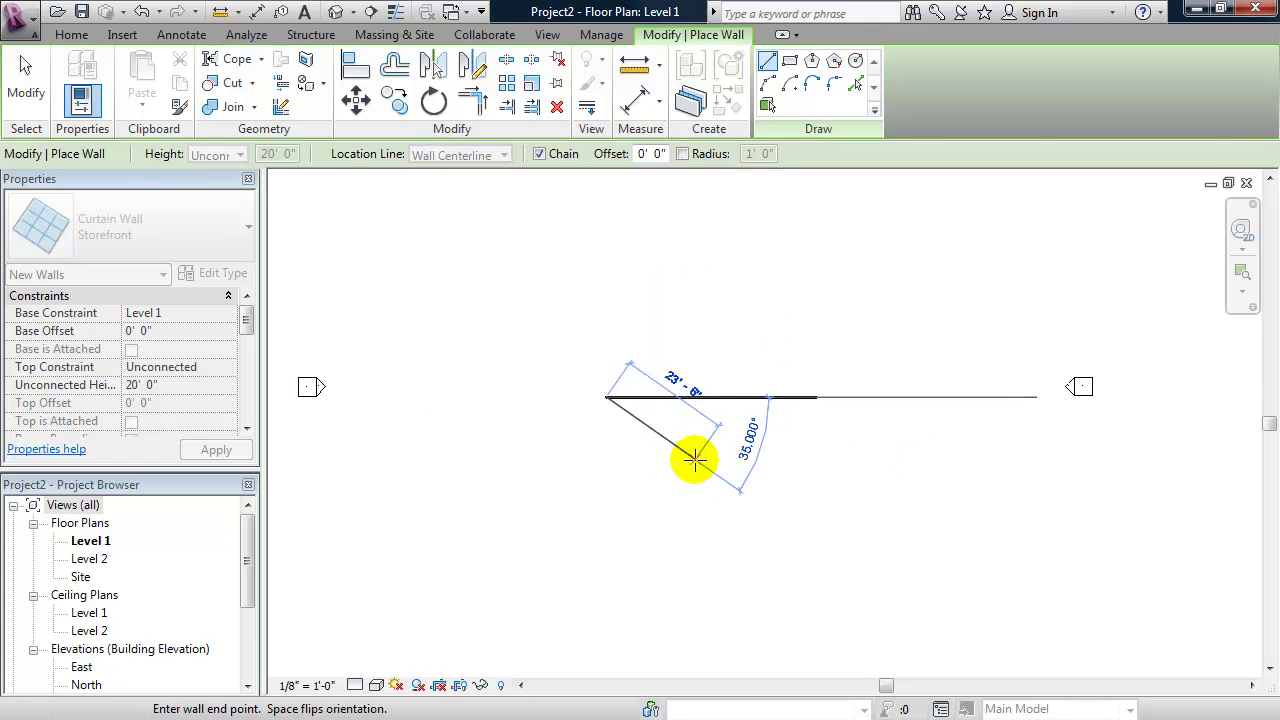
key(Escape)
key(Escape)
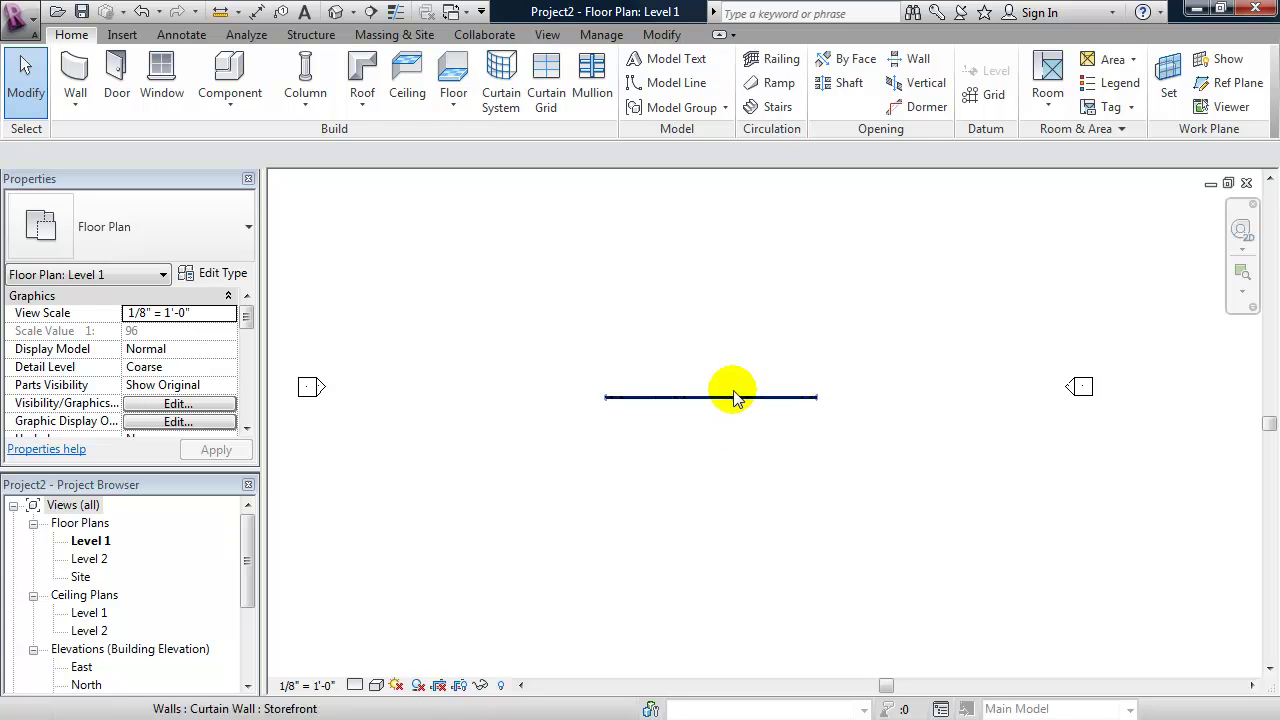
Flip the storefront wall's orientation and set its length to 30'.
click(732, 399)
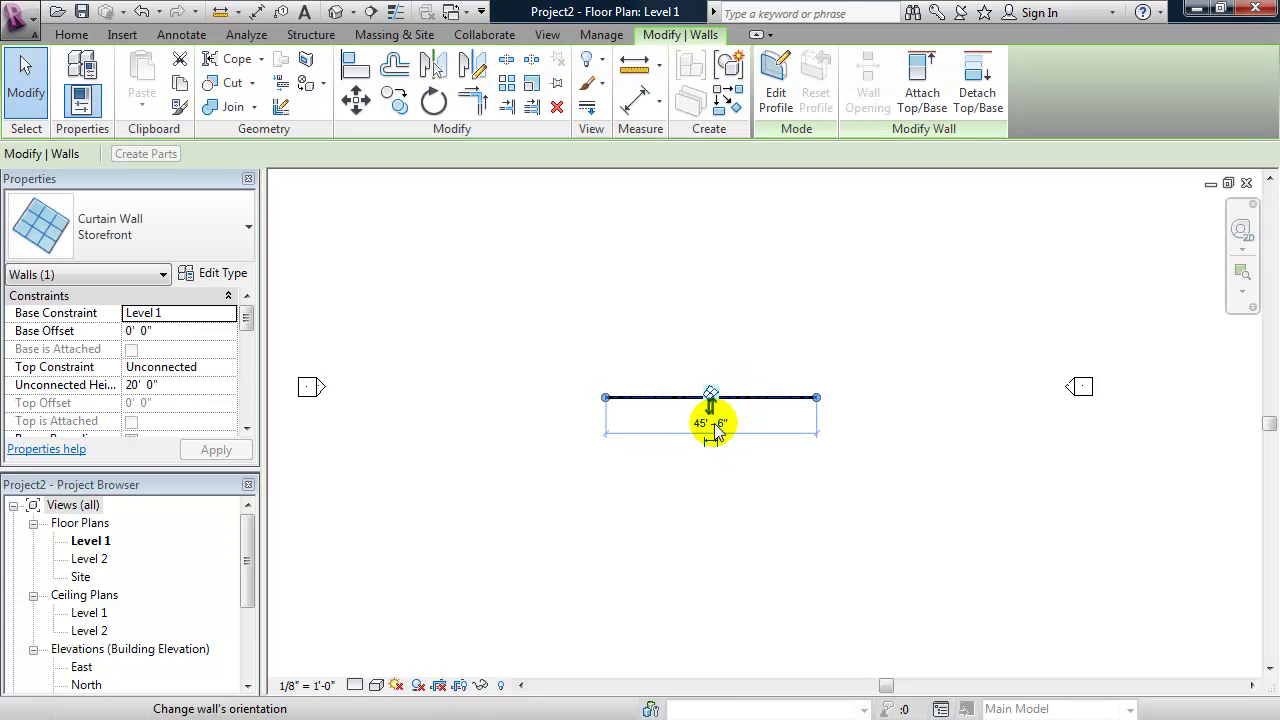
click(710, 414)
click(710, 424)
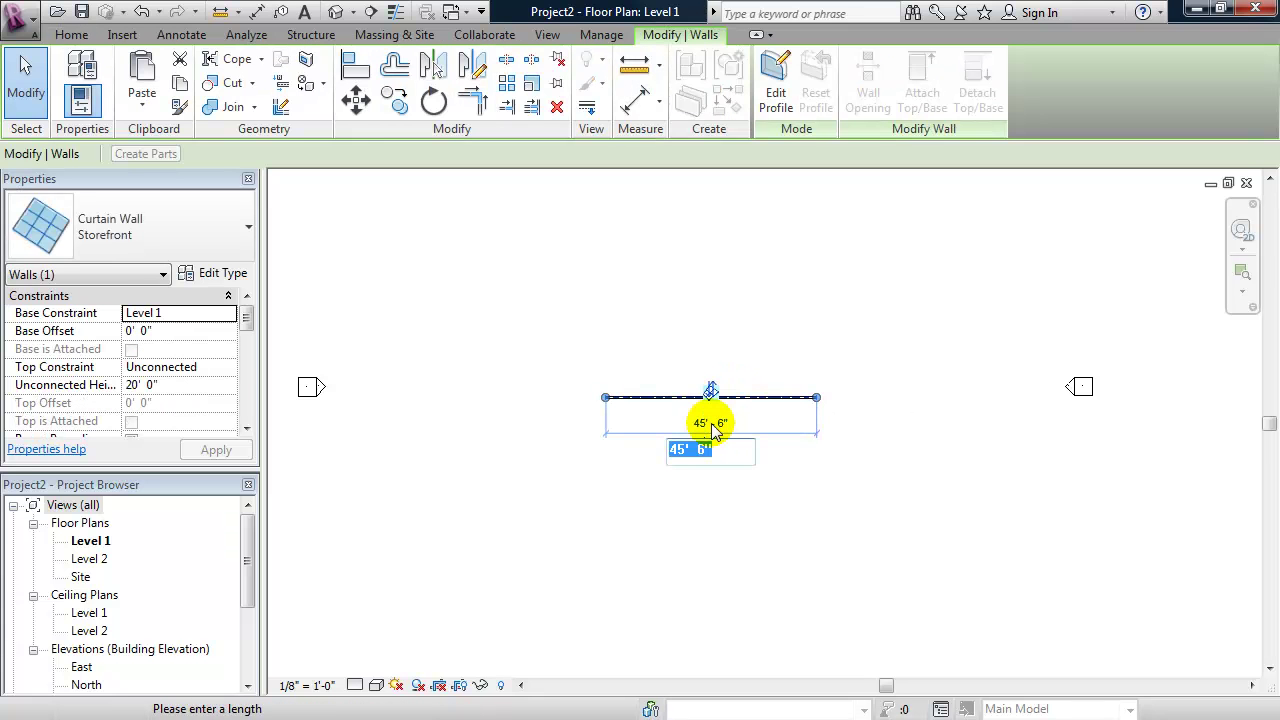
text(30)
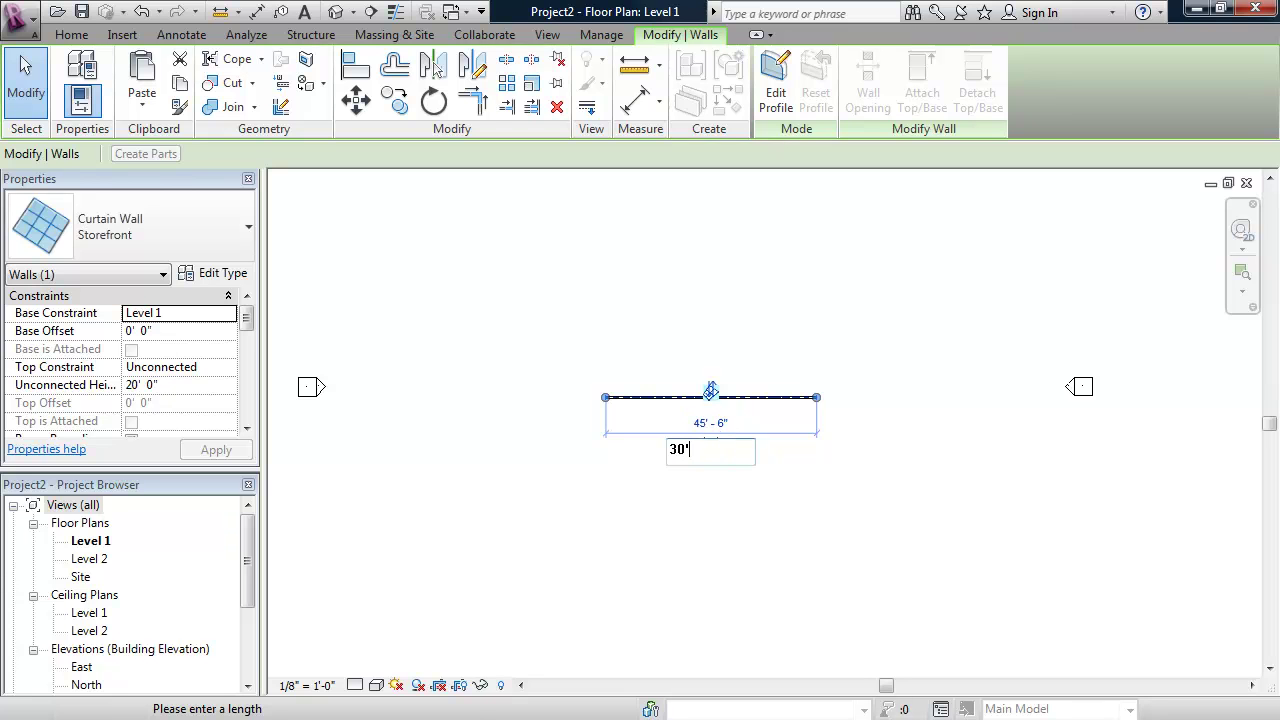
key(Return)
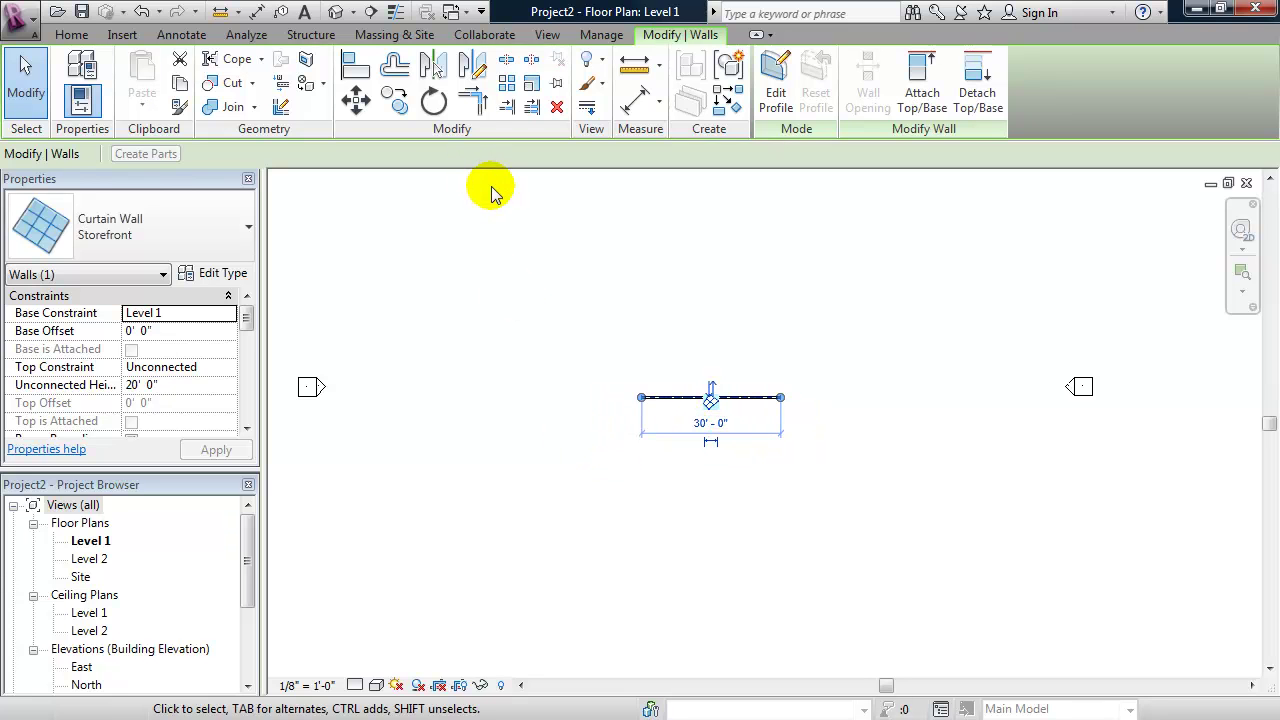
Open the default 3D view and orbit around the storefront wall to inspect its panels and mullions.
click(336, 14)
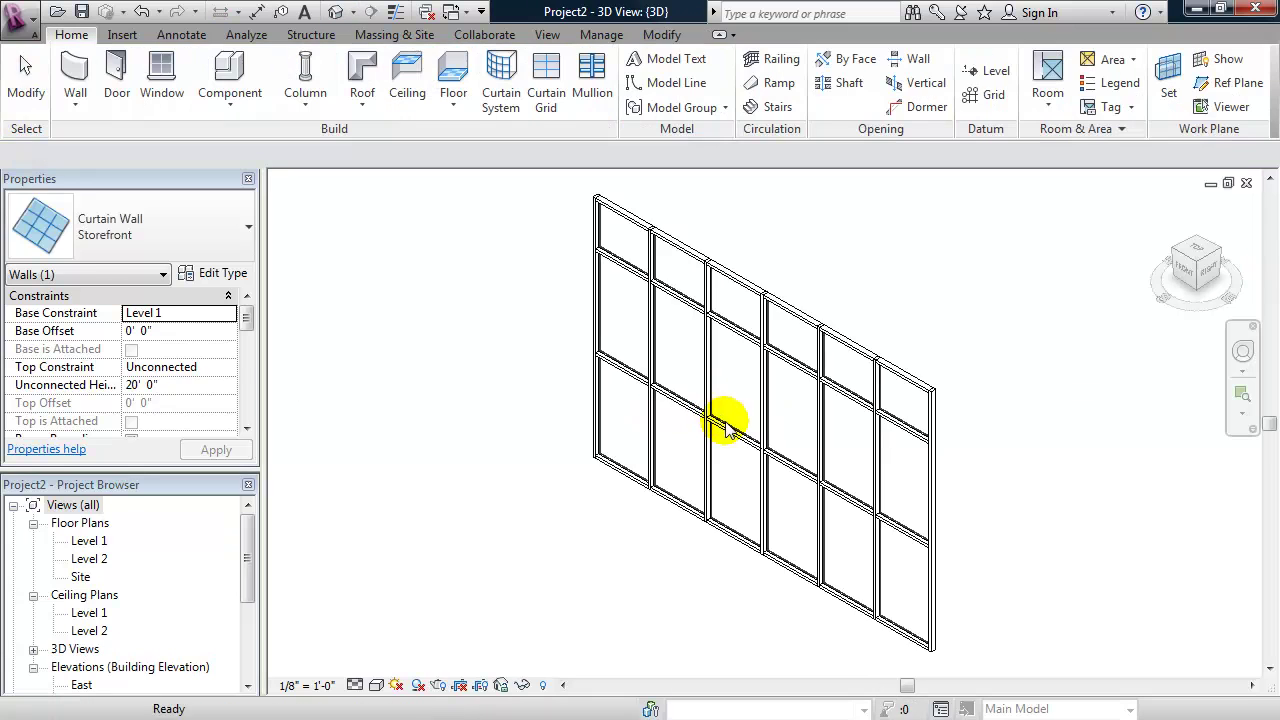
shift+middle_drag(704, 551, 709, 531)
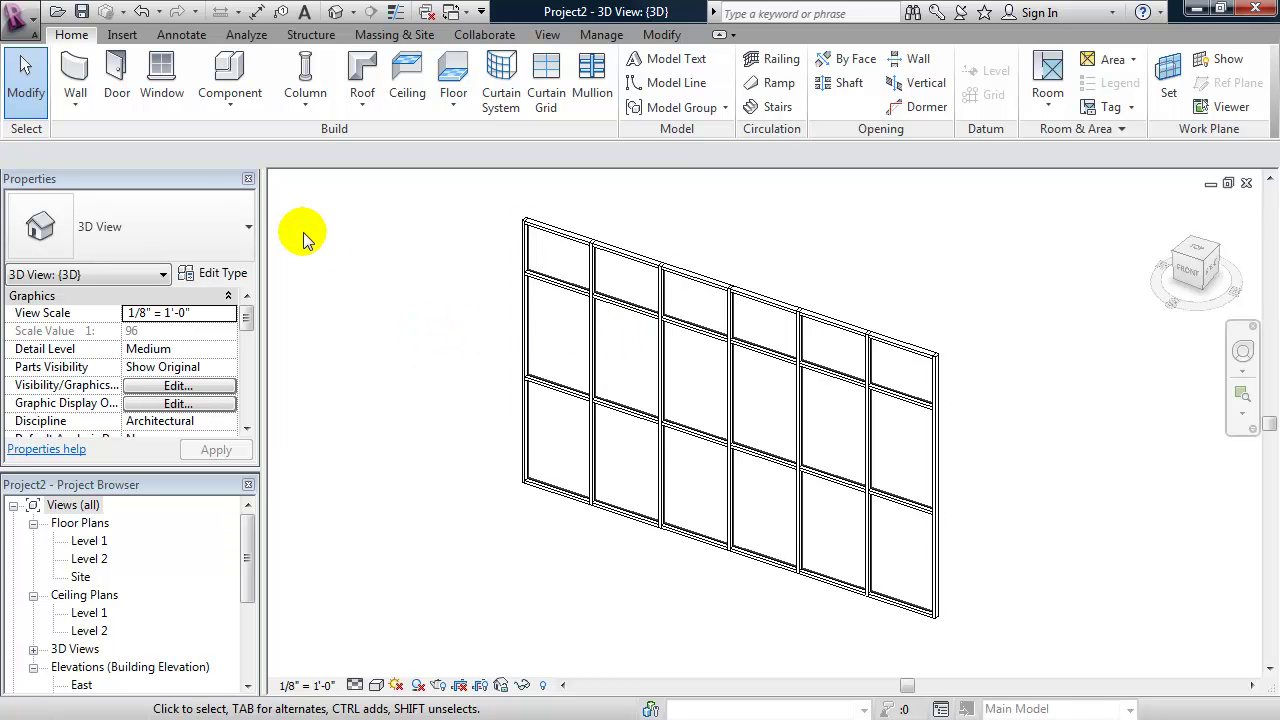
Create a new family from the Curtain Wall Panel.rft template.
click(17, 20)
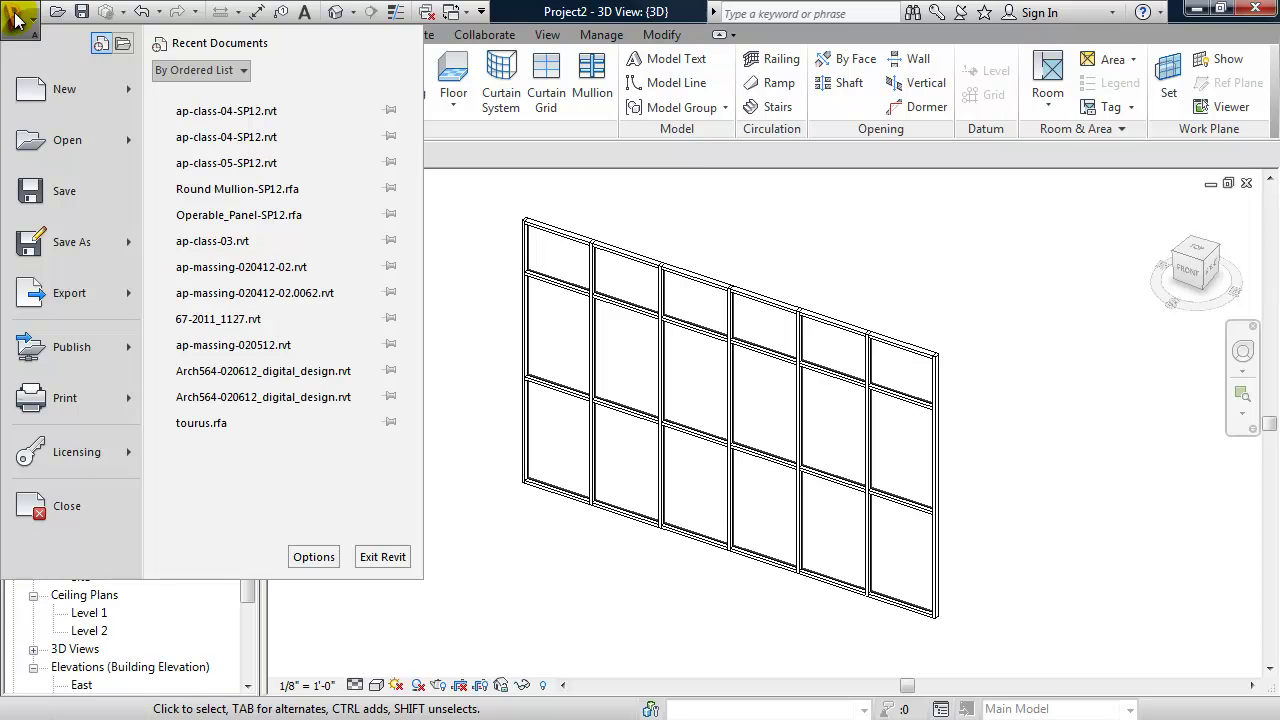
mouse_move(52, 89)
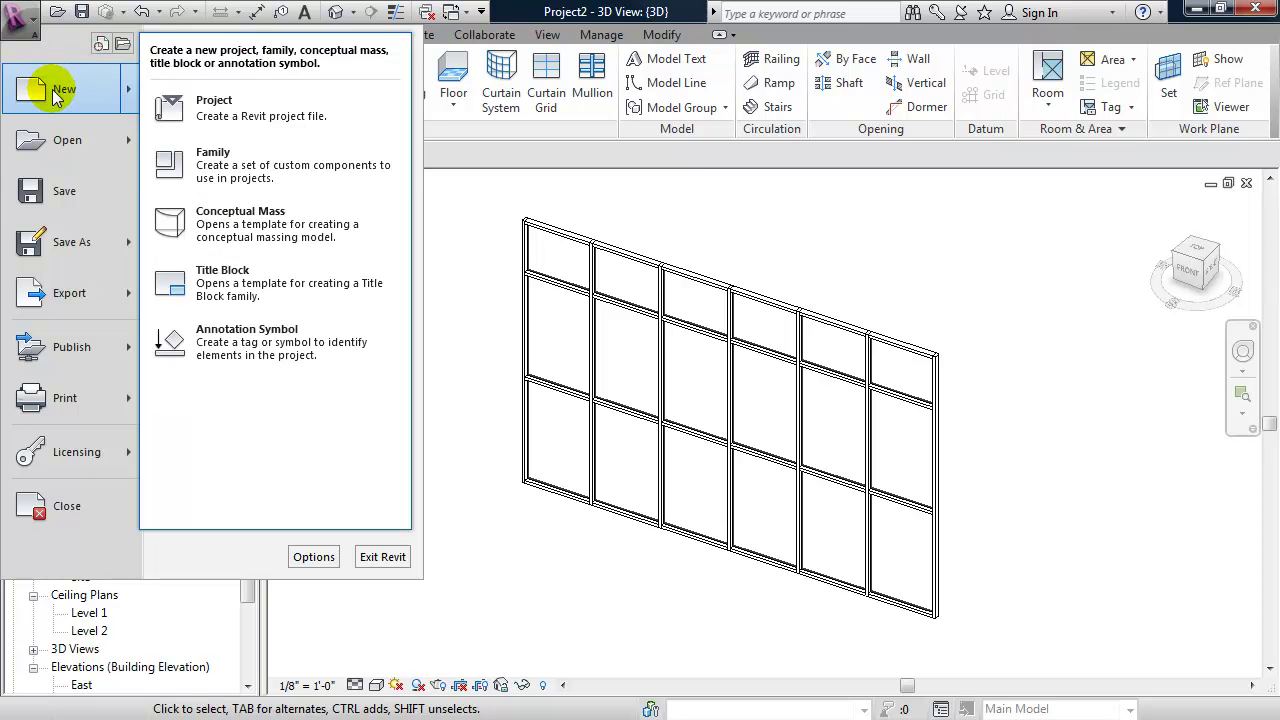
click(231, 168)
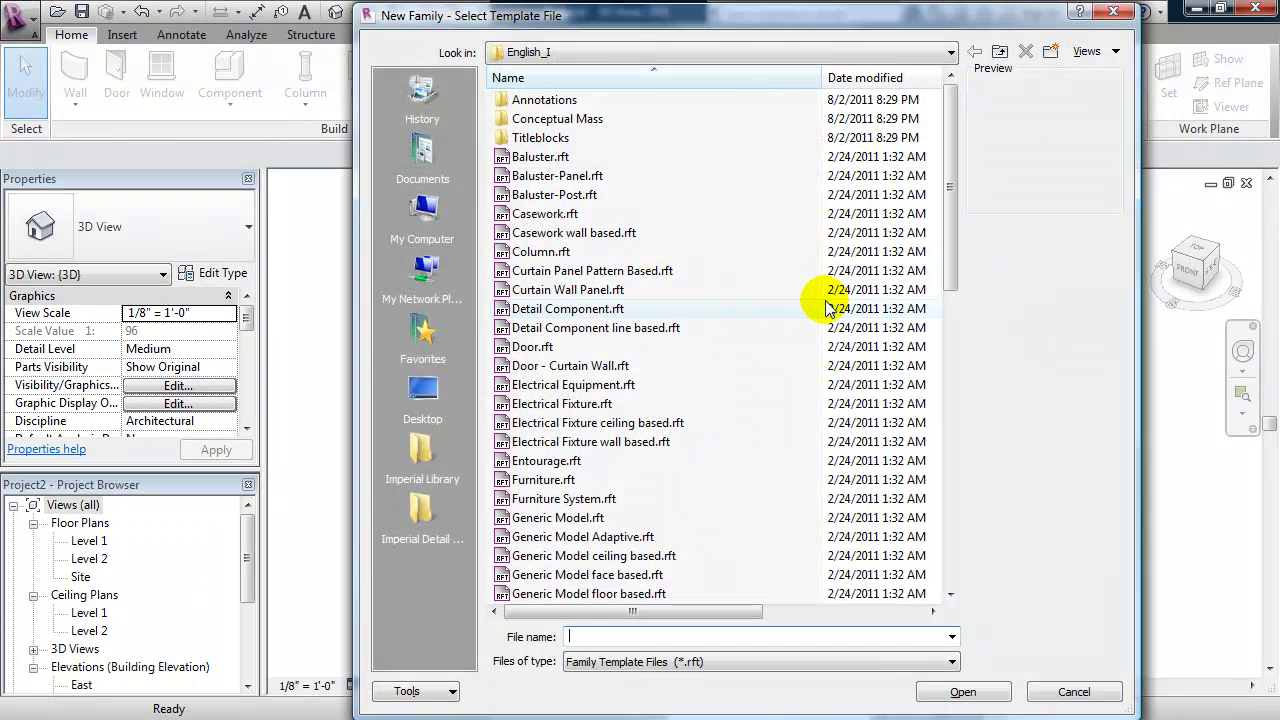
click(582, 294)
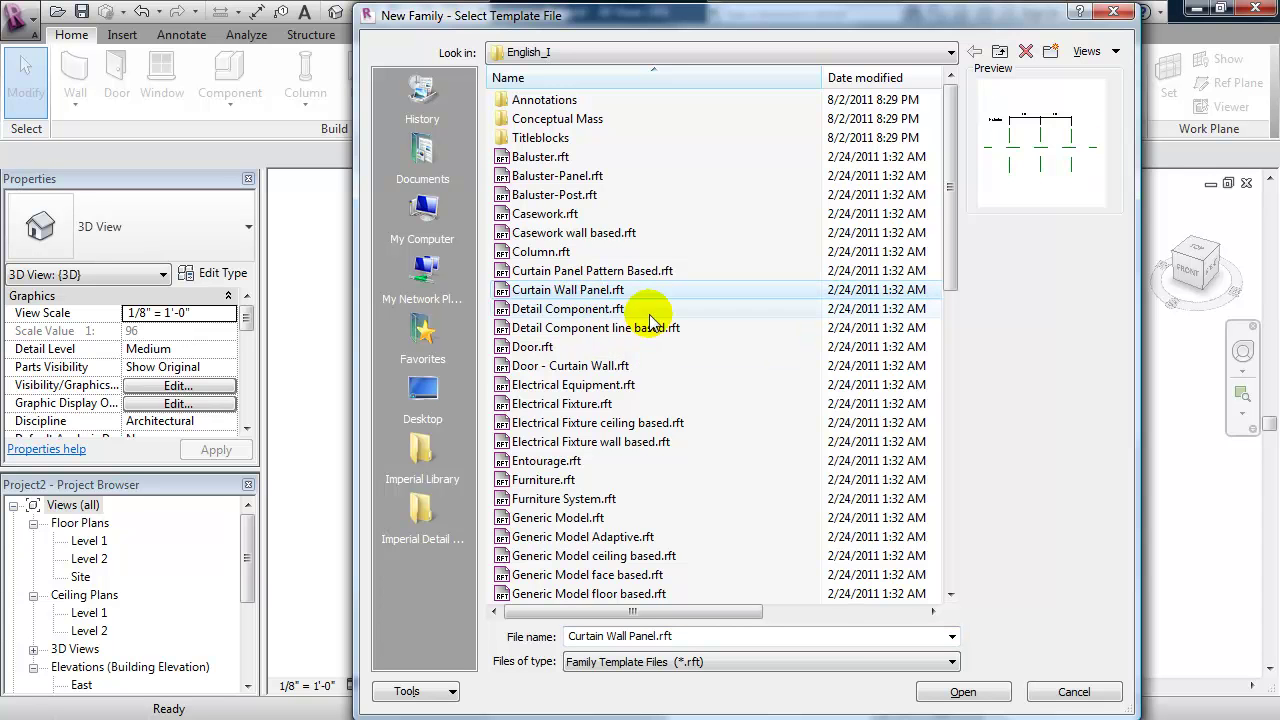
click(930, 697)
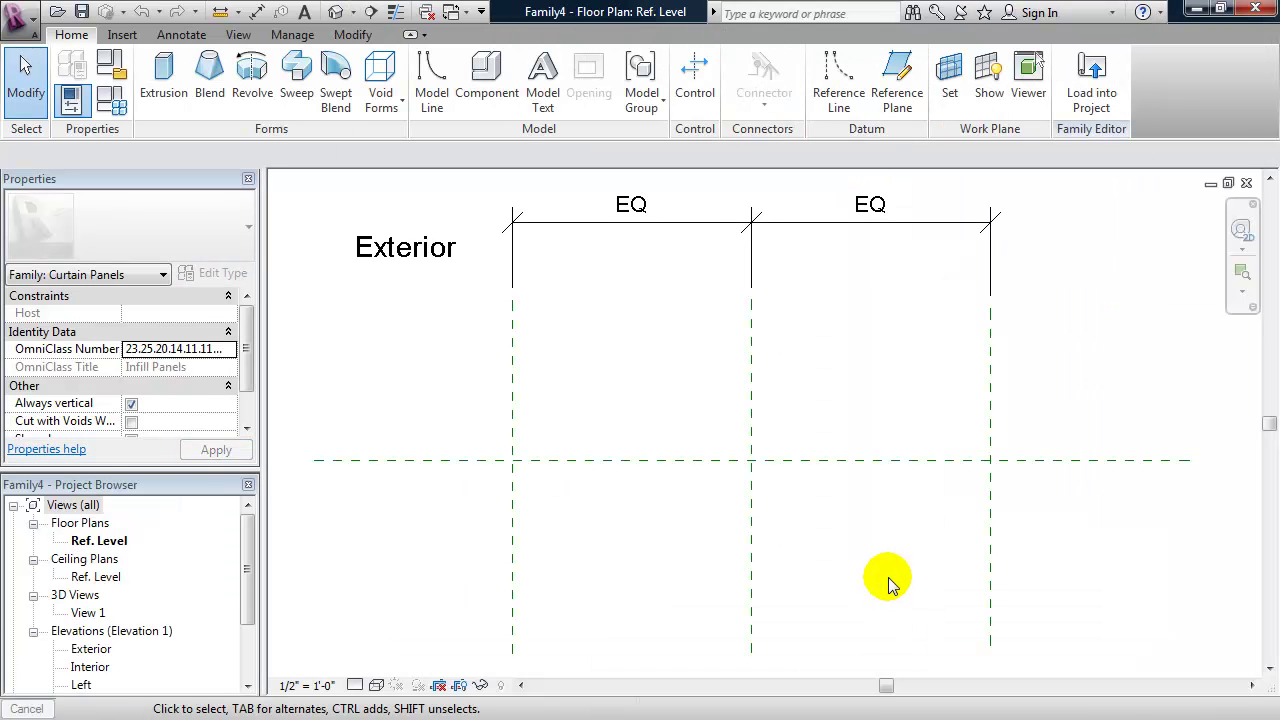
Open the Left elevation view of the curtain panel family.
scroll(912, 577, down, 2)
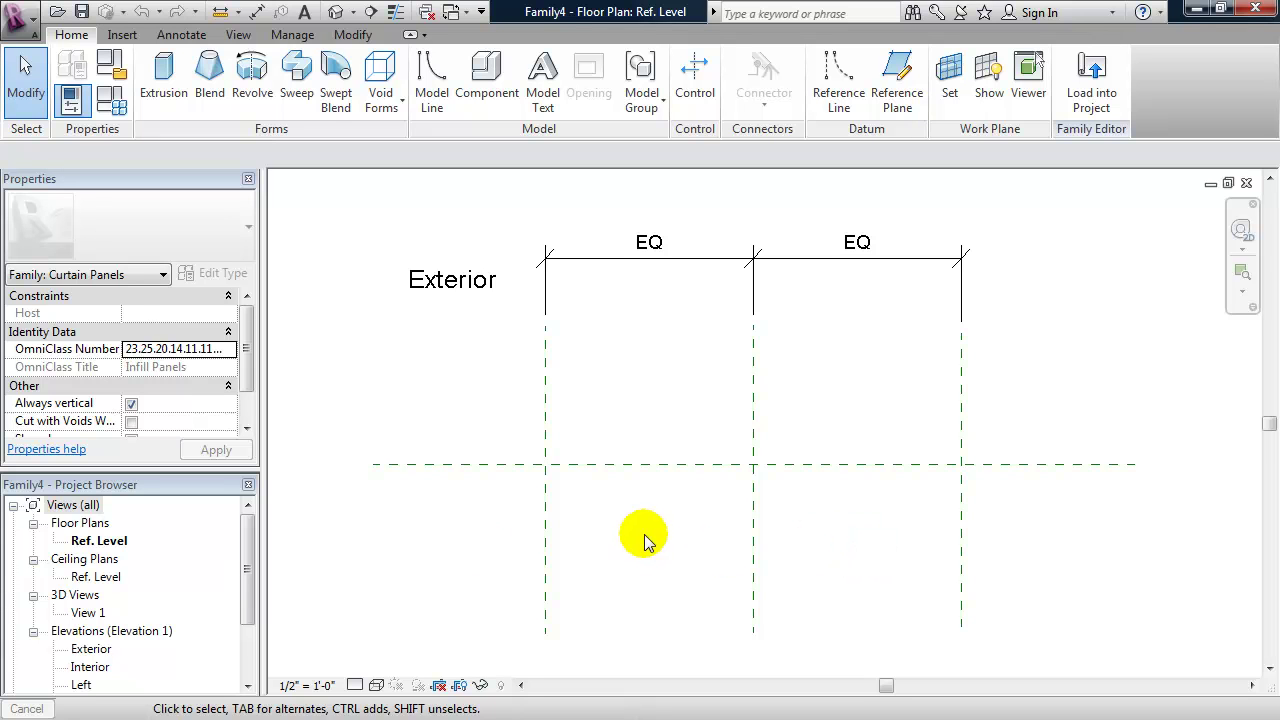
drag(246, 548, 250, 575)
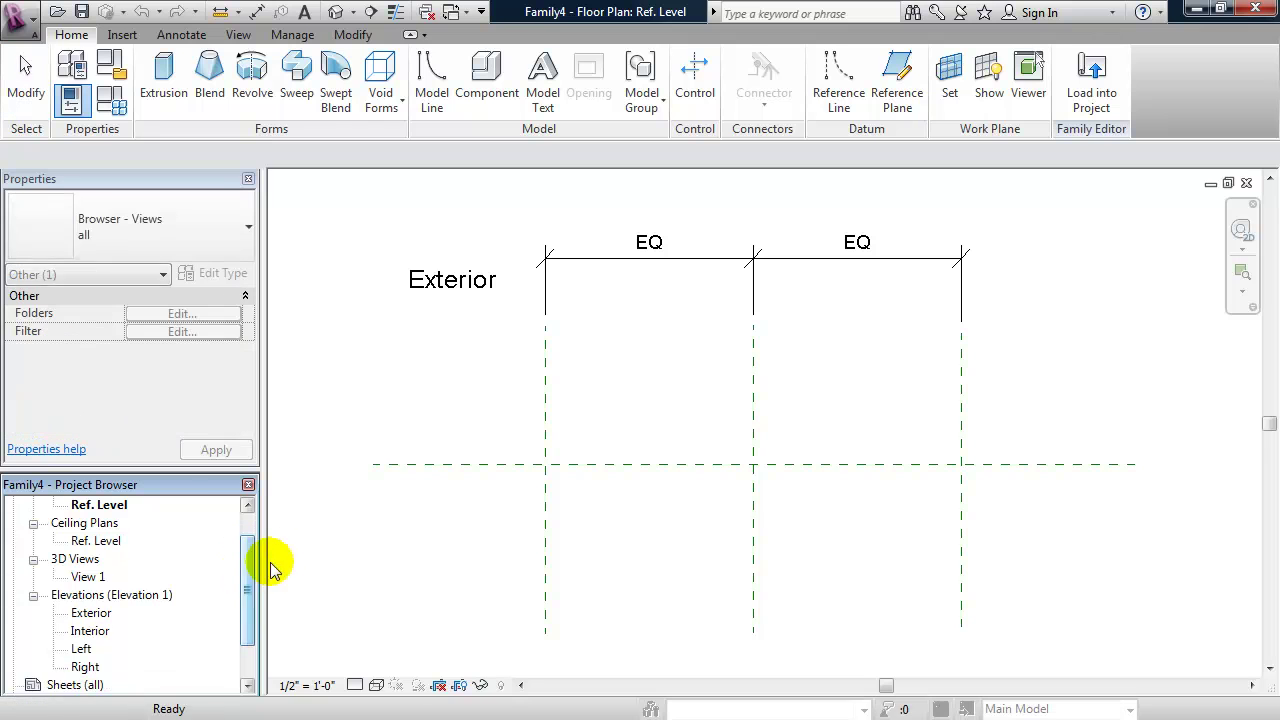
double_click(81, 650)
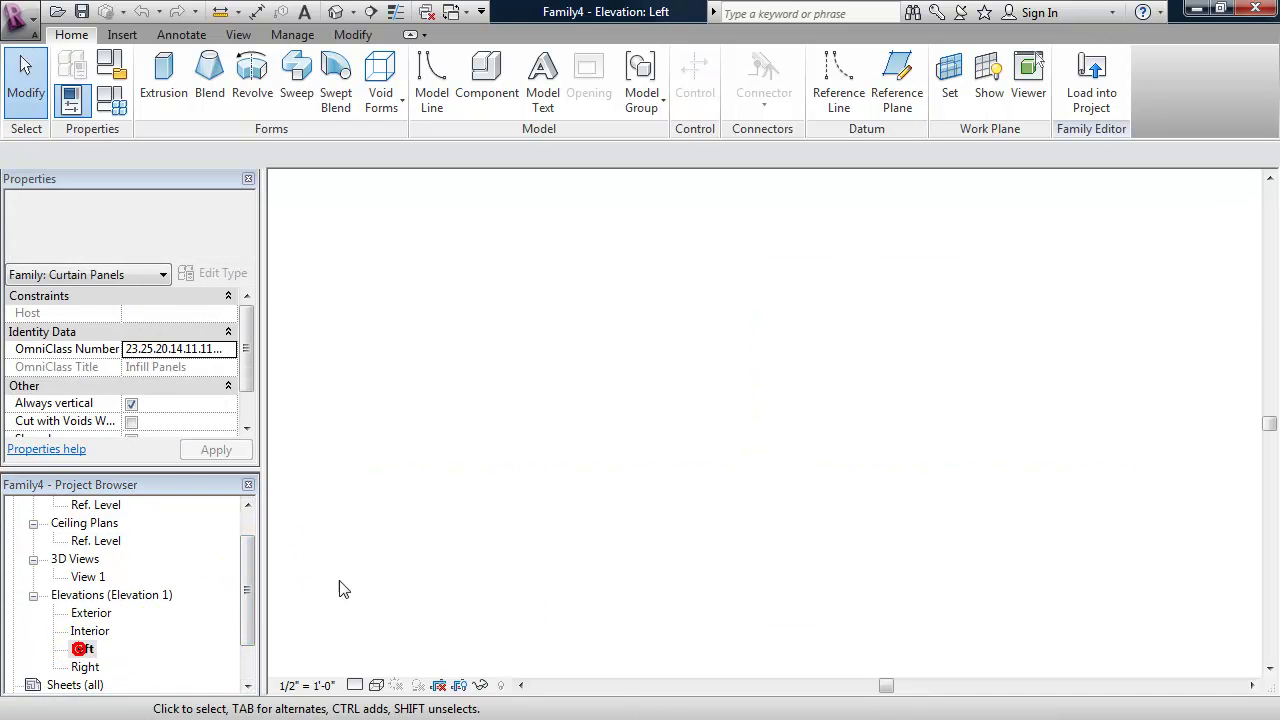
middle_drag(530, 483, 534, 472)
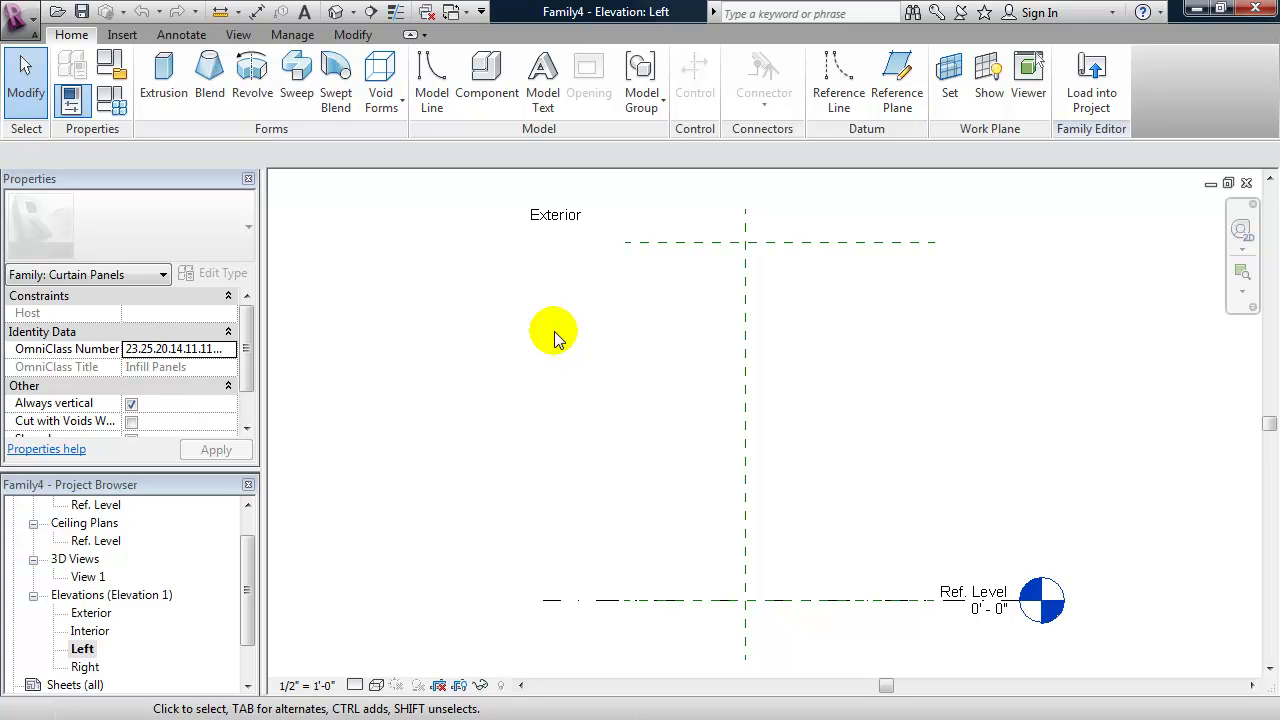
Set the work plane to Reference Plane : Right.
click(950, 90)
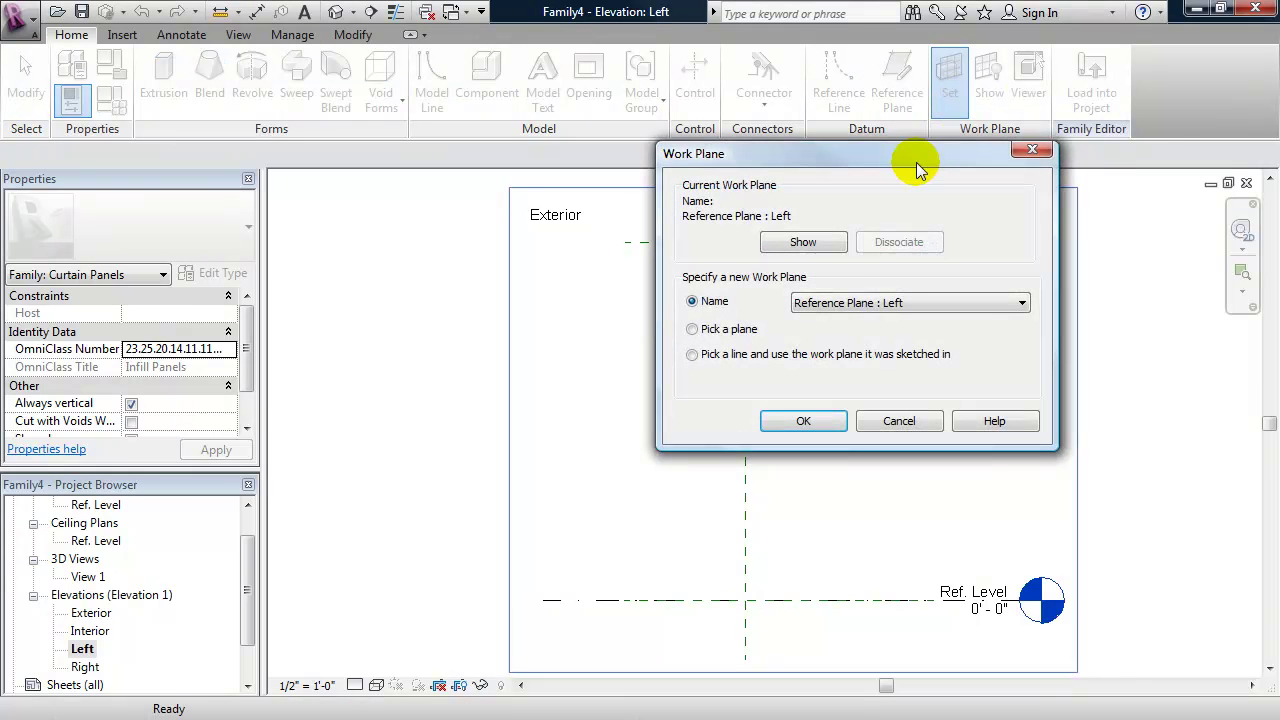
click(857, 305)
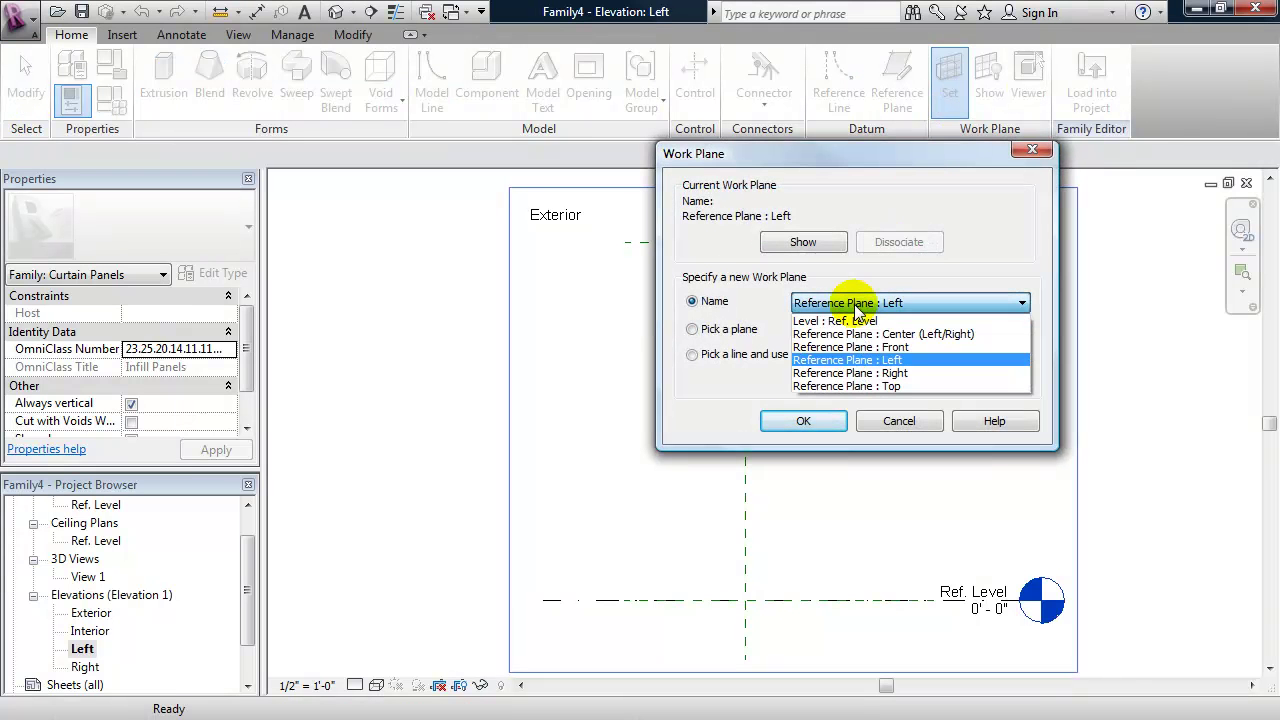
click(860, 375)
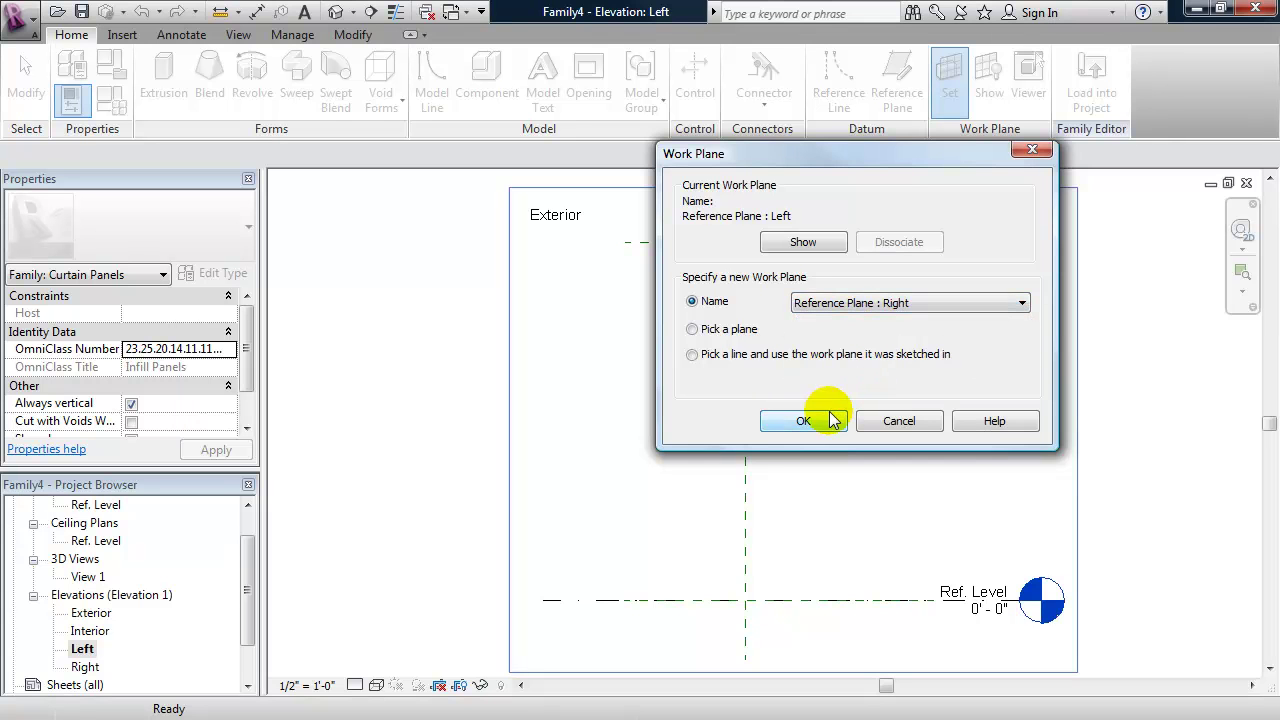
click(820, 421)
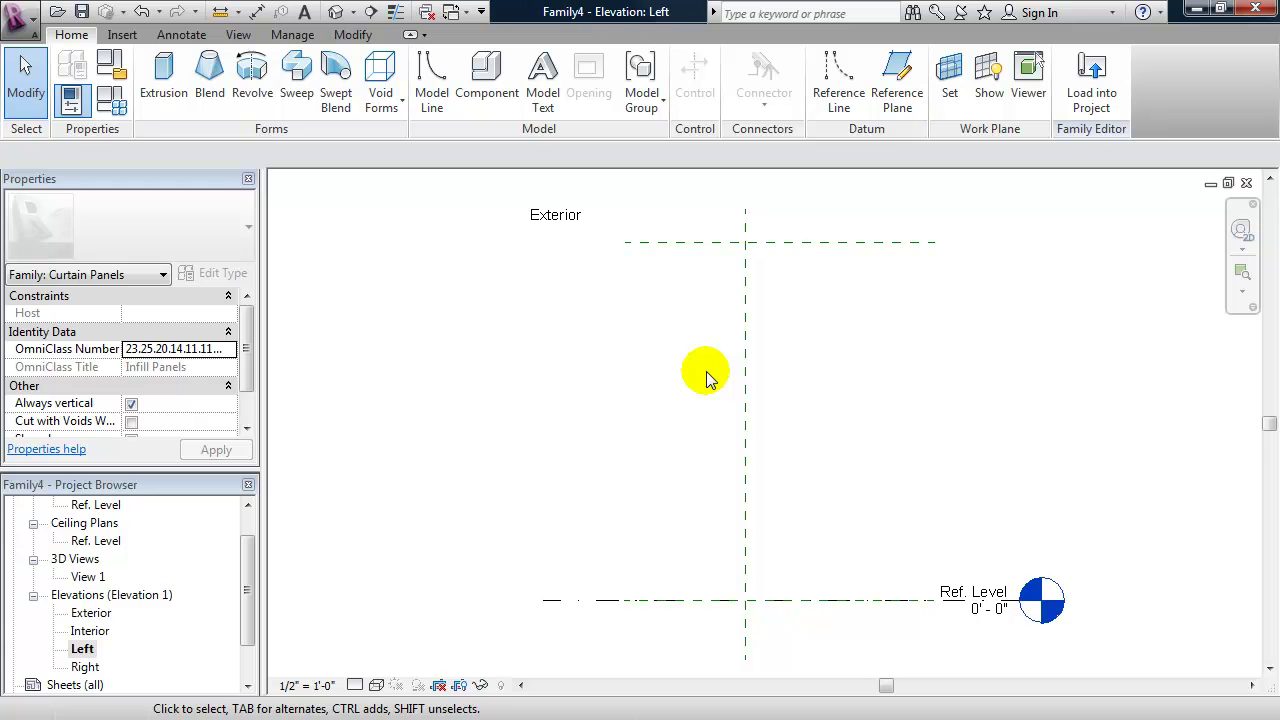
Start an extrusion and sketch a rectangle about 1' 5" by 8' from the top and vertical reference planes' intersection to the Ref. Level, toward the exterior.
click(152, 100)
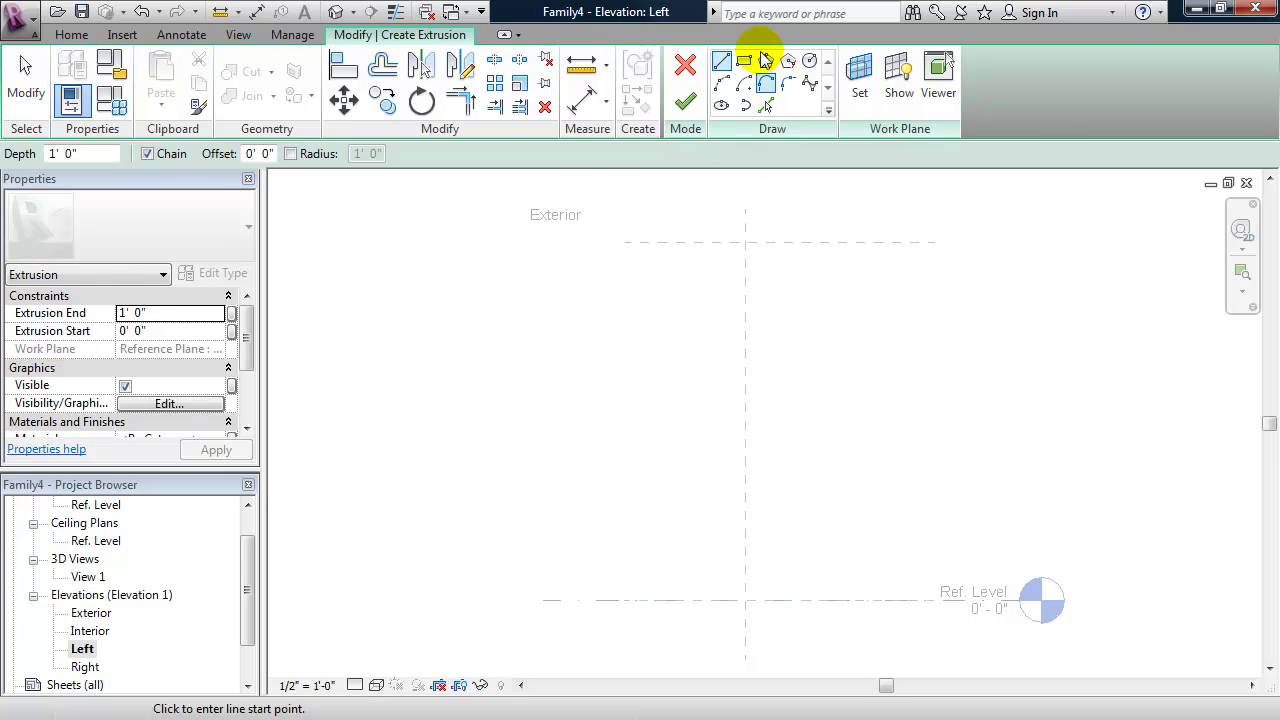
click(745, 62)
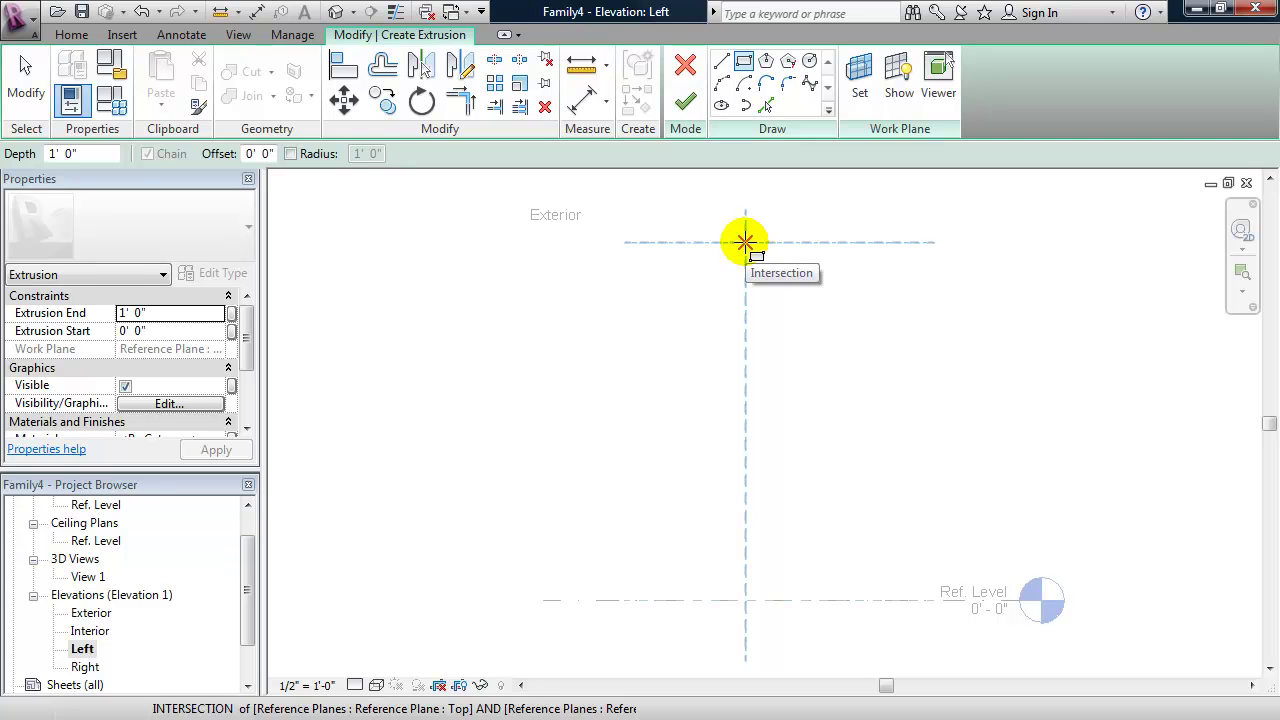
click(745, 242)
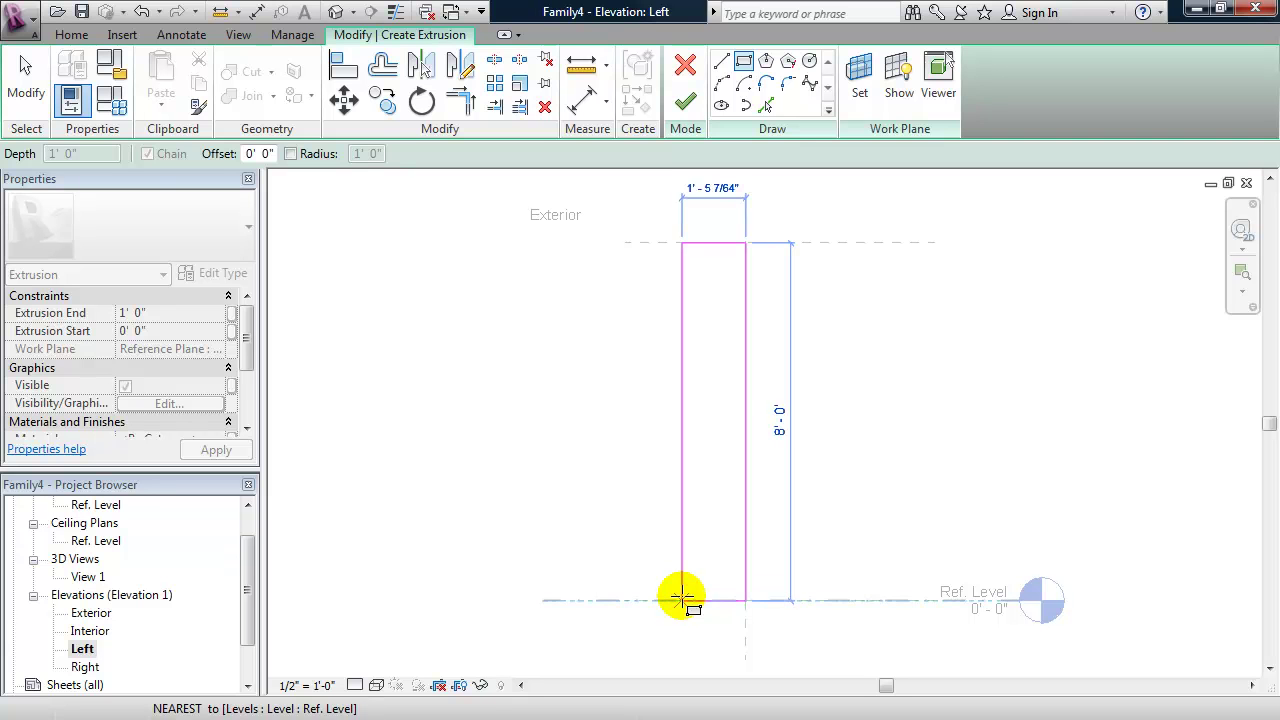
click(681, 600)
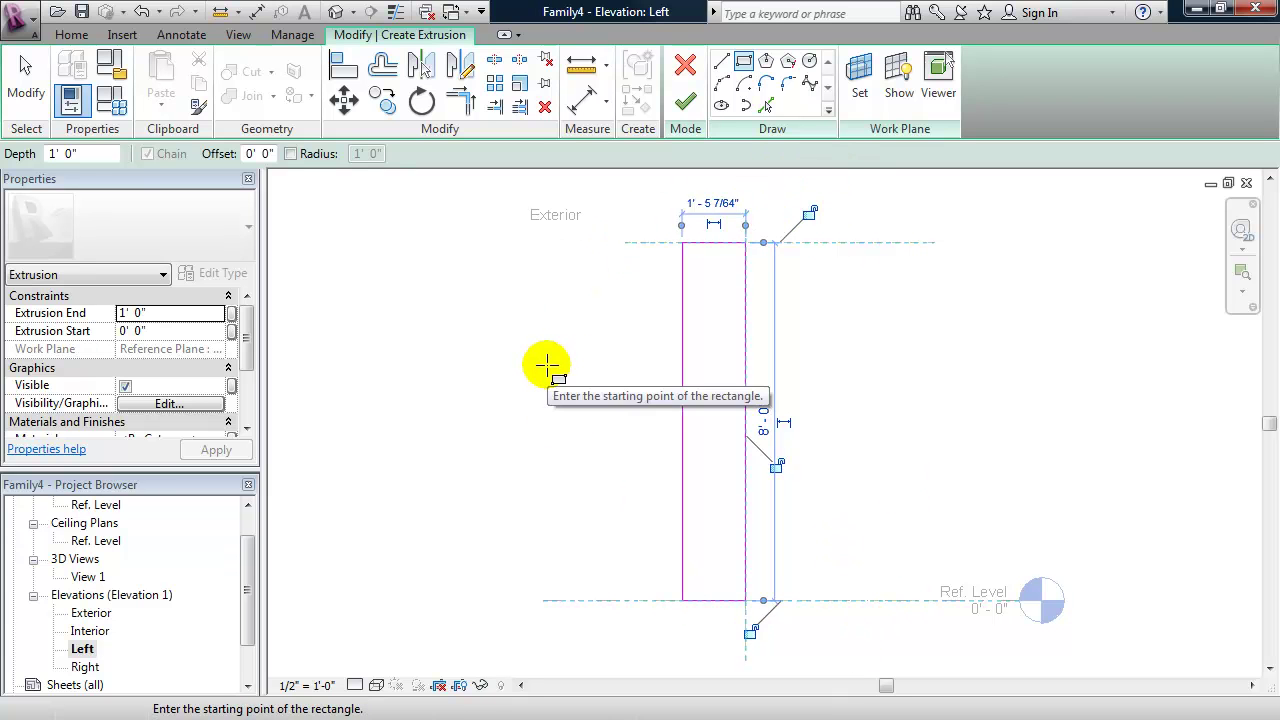
key(Escape)
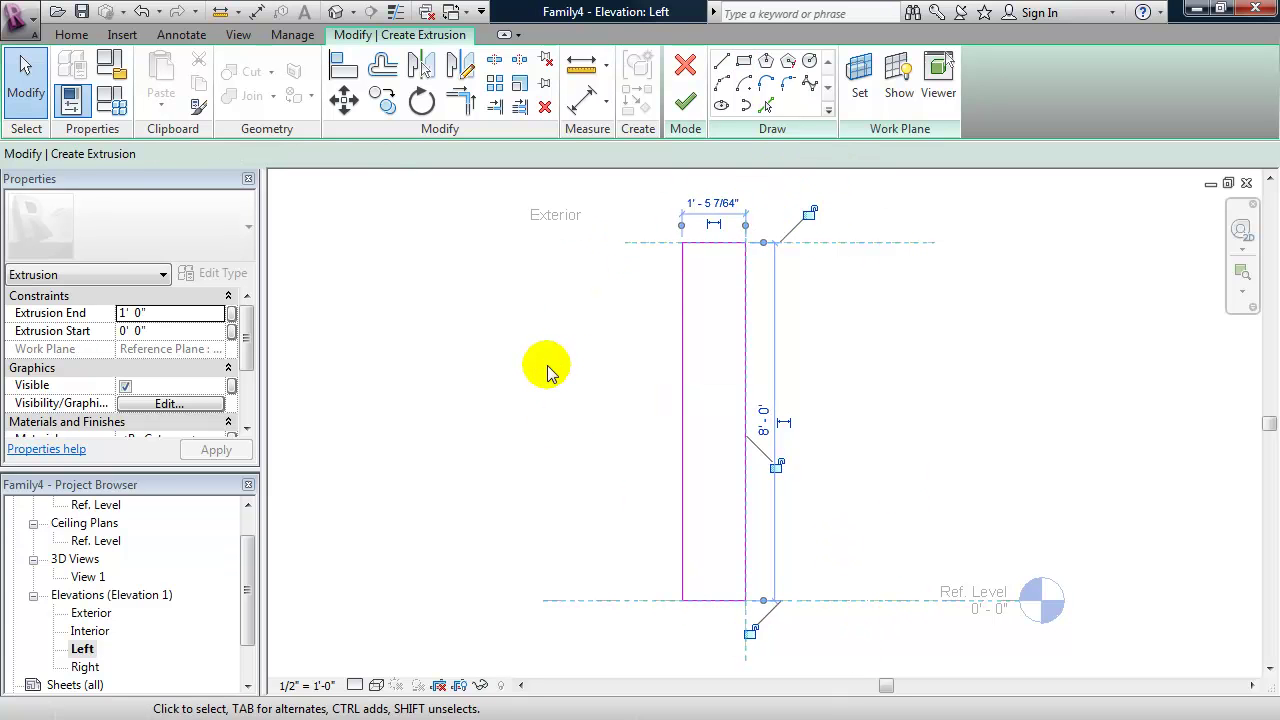
click(563, 372)
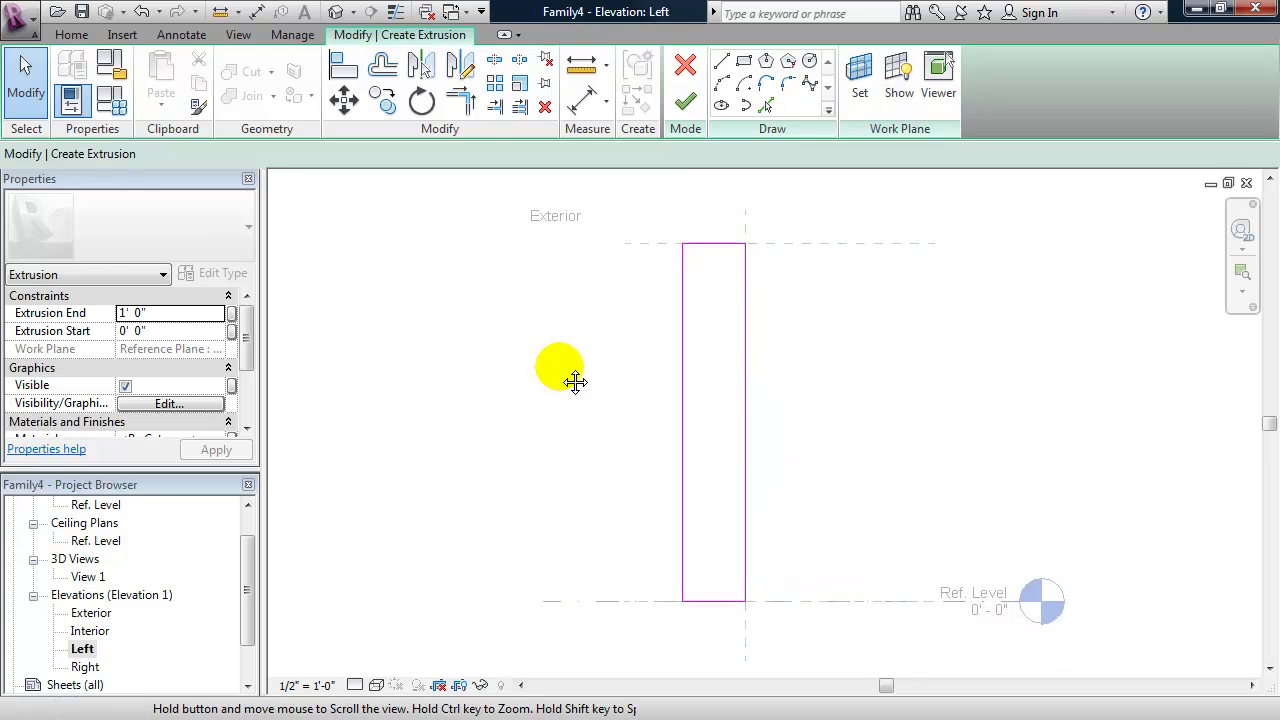
mouse_move(572, 314)
middle_down()
mouse_move(586, 300)
mouse_move(597, 314)
middle_up()
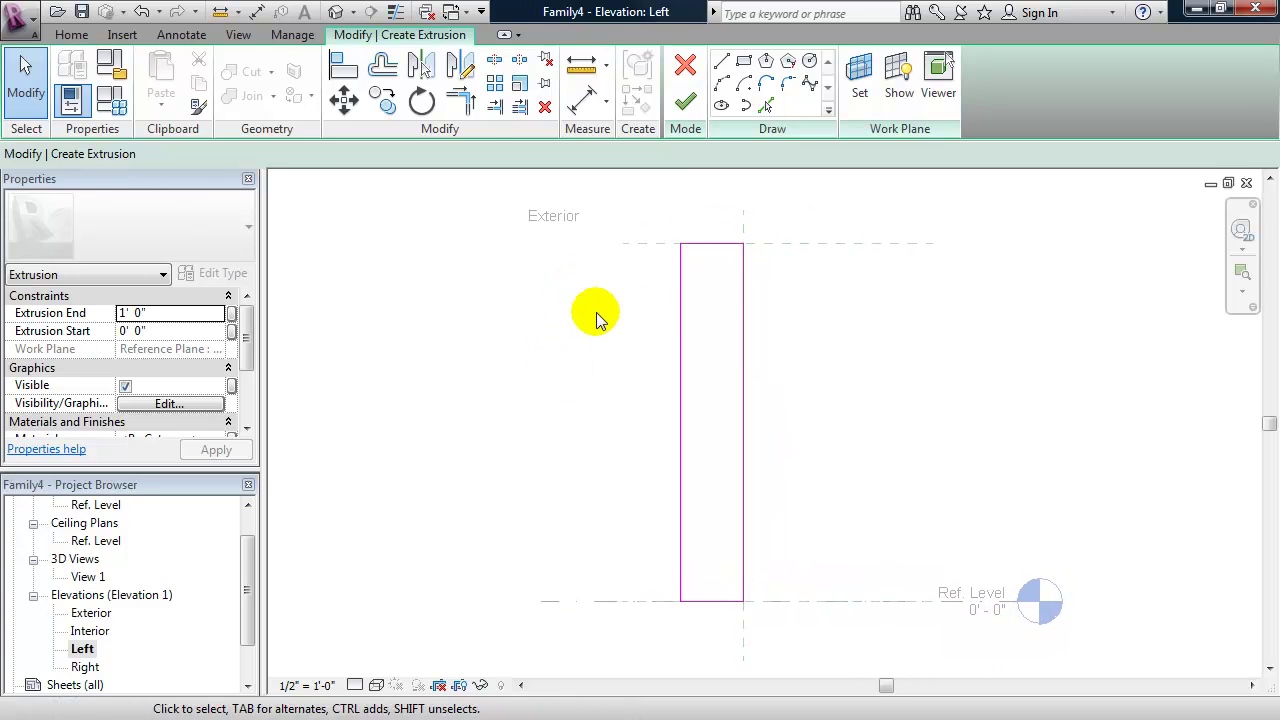
Set the width of the sketched rectangle to 6" by moving its exterior-side vertical line.
click(683, 318)
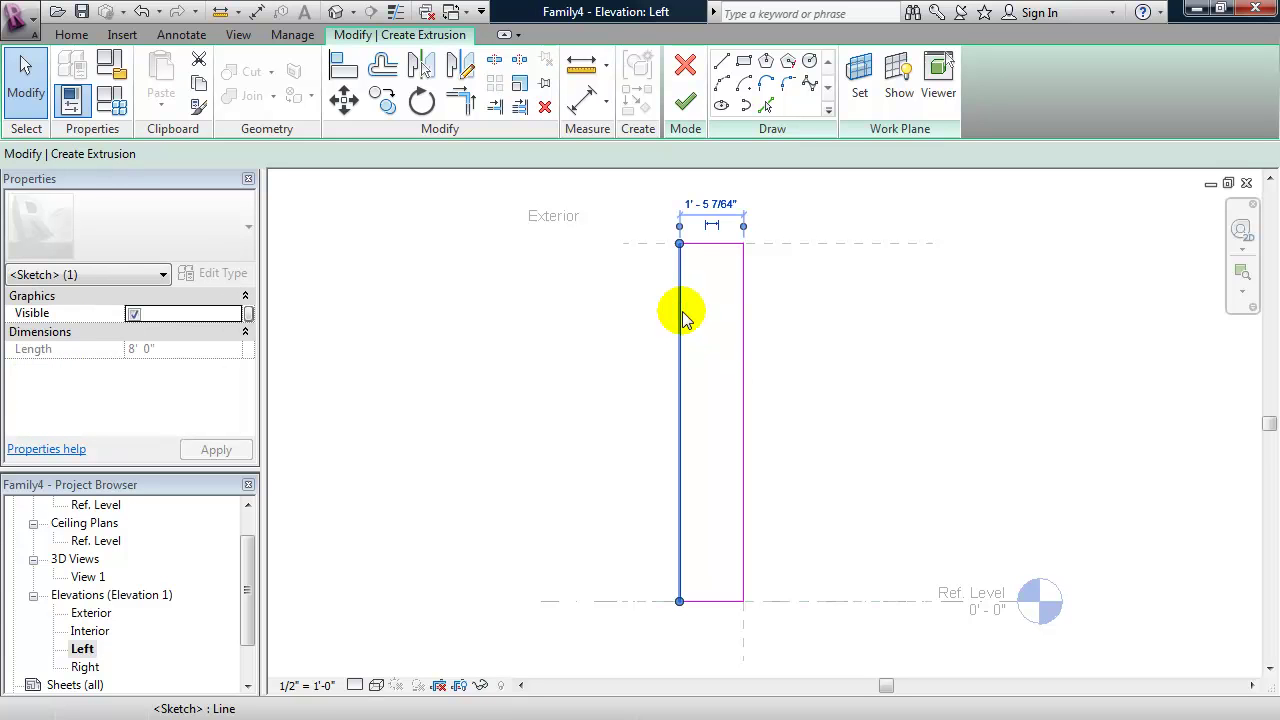
click(690, 201)
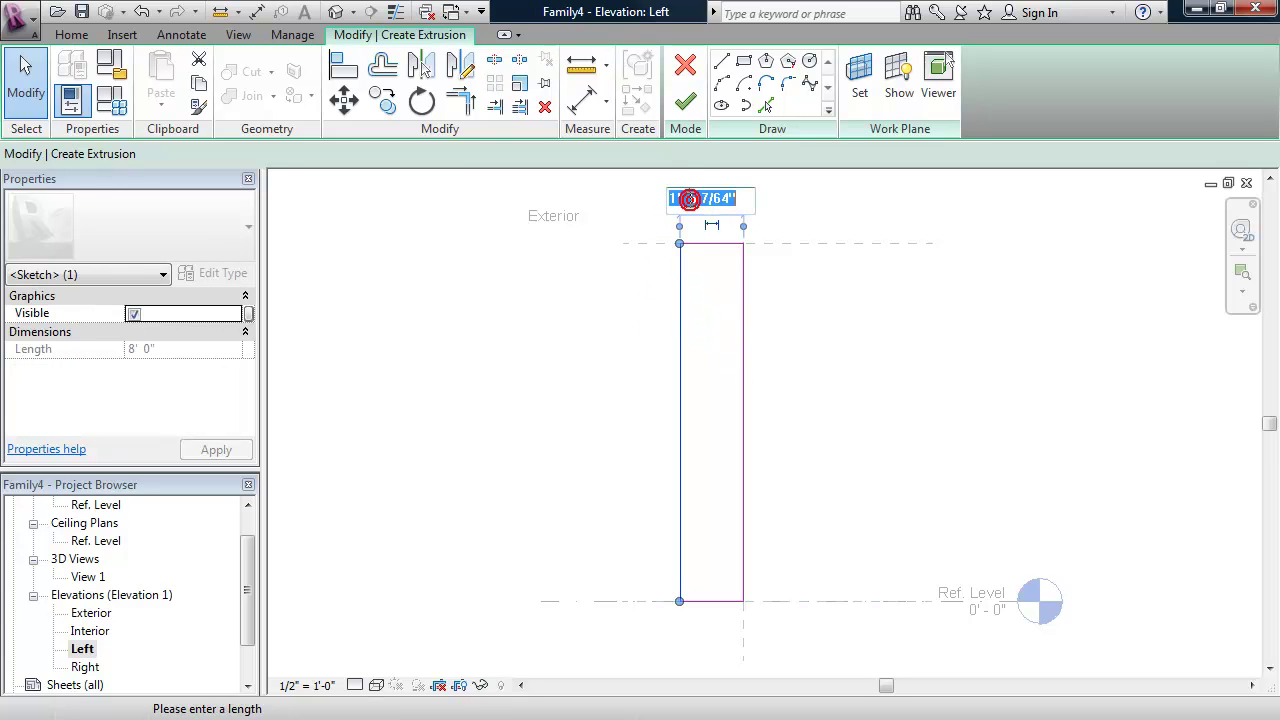
text(6)
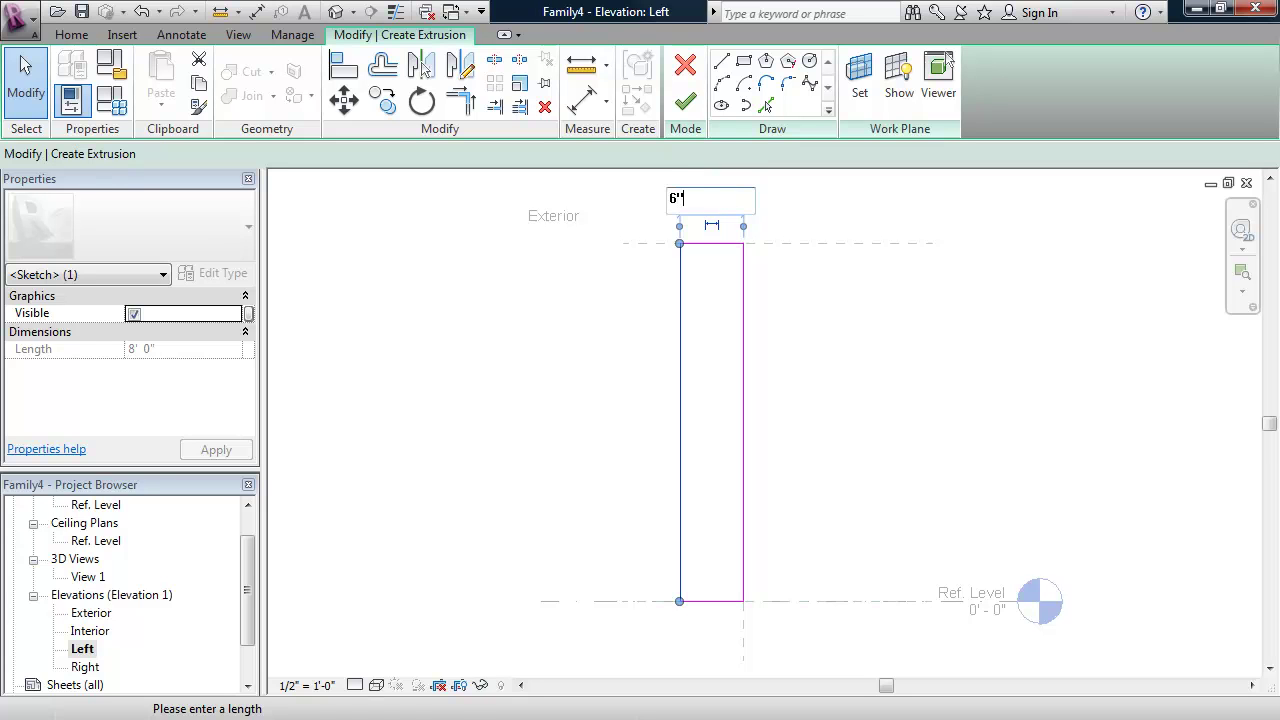
key(Return)
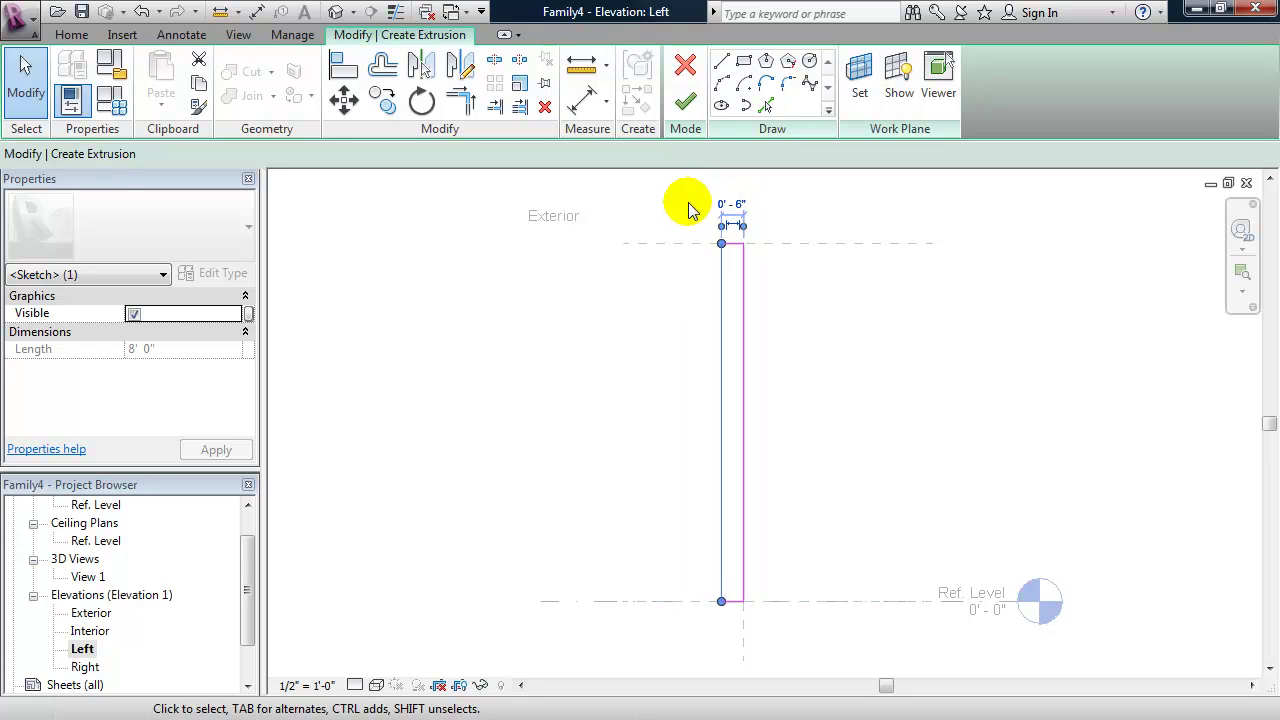
mouse_move(638, 365)
middle_down()
mouse_move(663, 371)
mouse_move(630, 368)
mouse_move(651, 360)
middle_up()
click(651, 360)
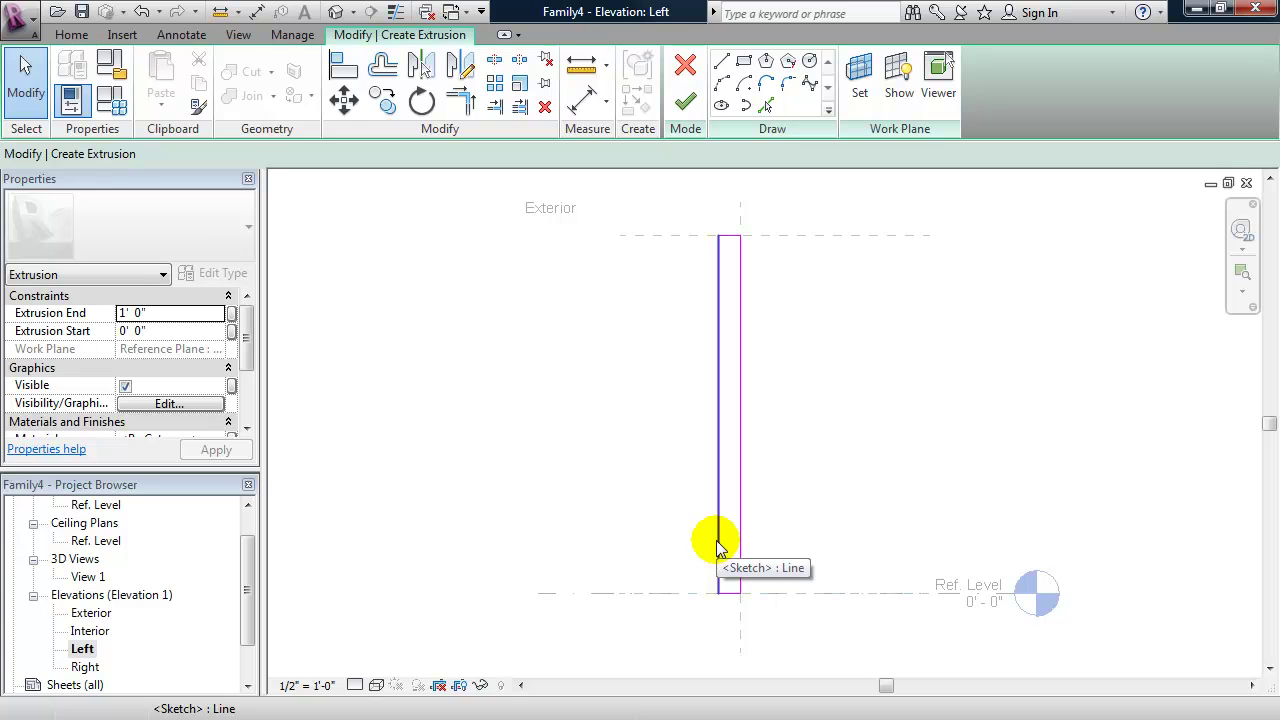
Rotate the whole rectangle sketch about 35° toward the exterior around its corner at the top and vertical reference planes' intersection.
key(Tab)
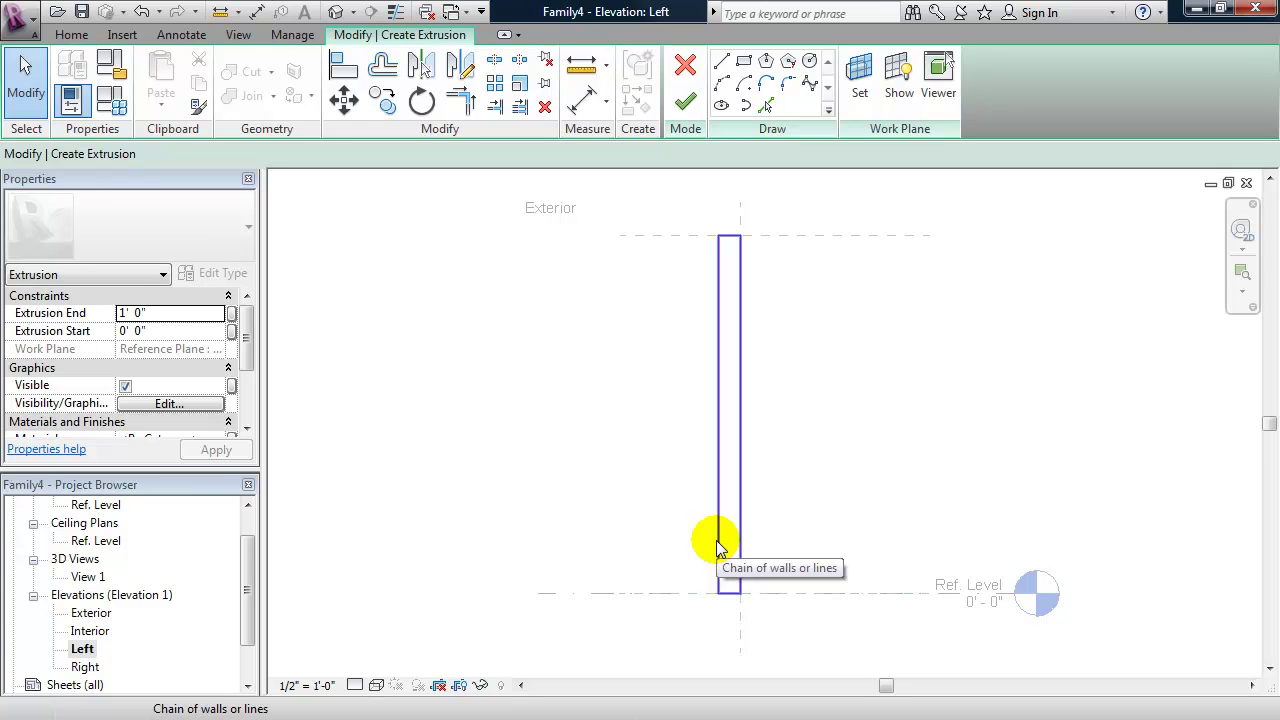
click(718, 548)
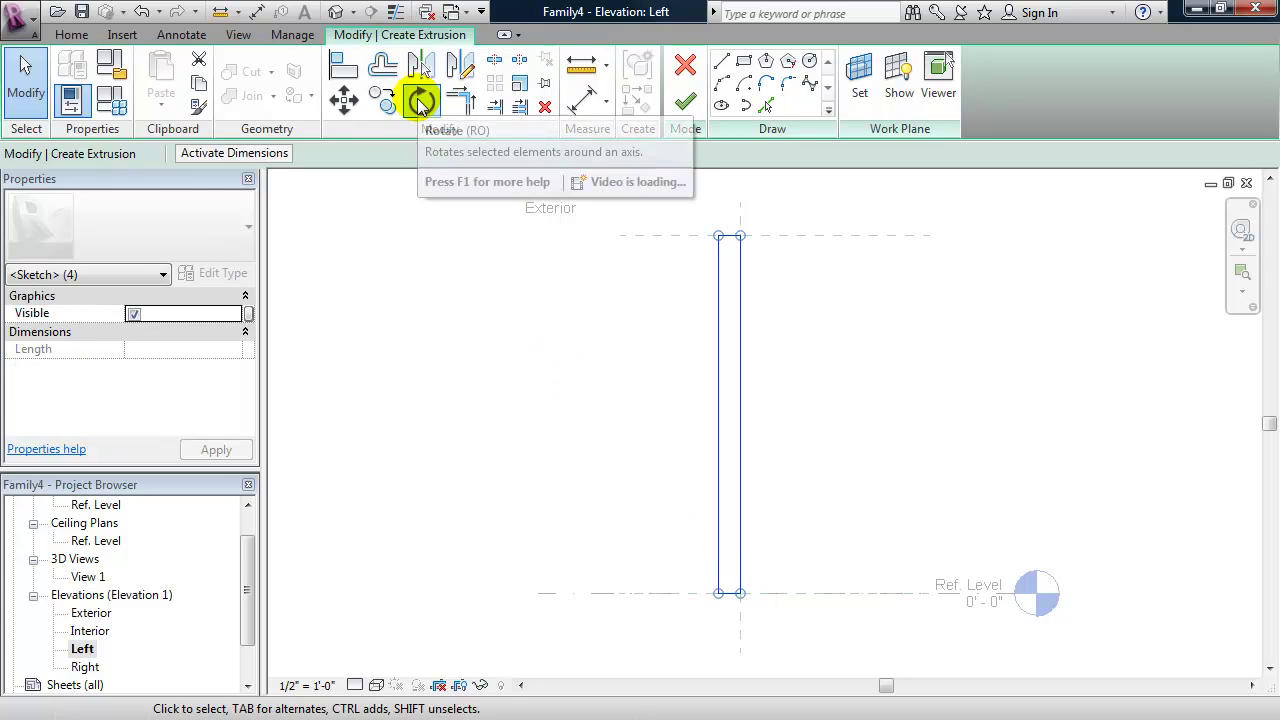
click(420, 103)
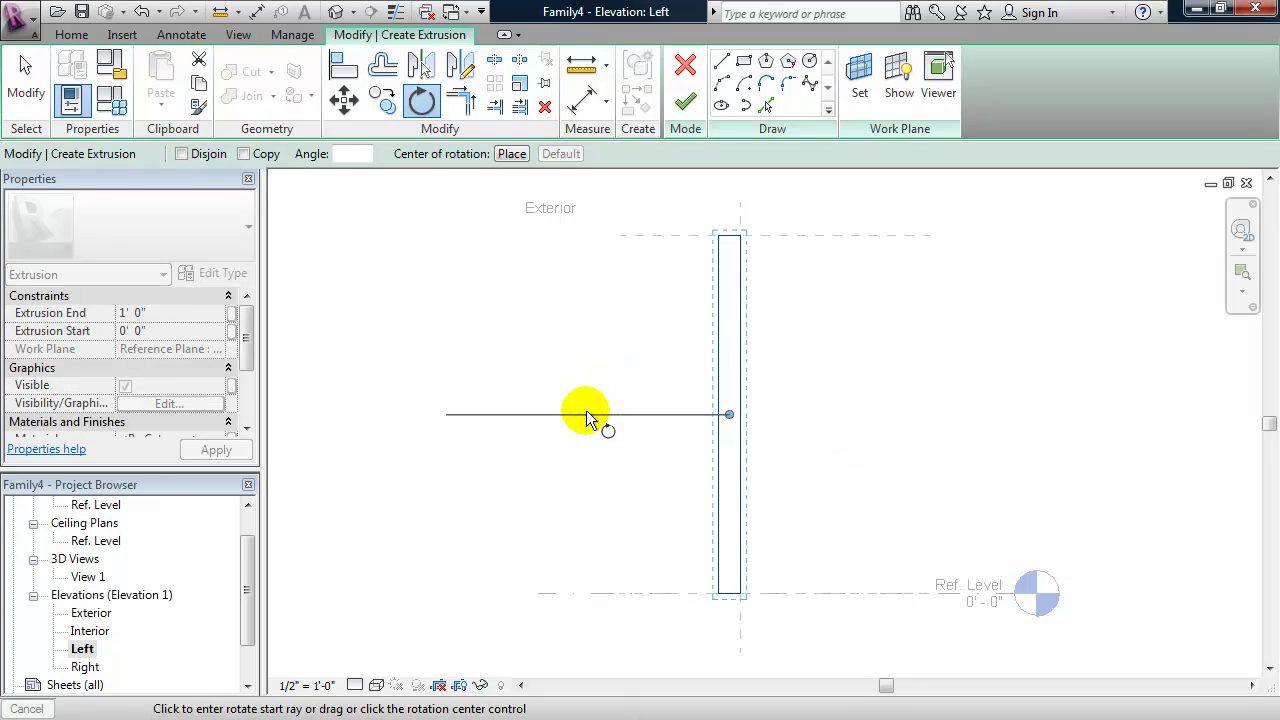
click(730, 414)
mouse_move(783, 398)
mouse_down()
mouse_move(809, 306)
mouse_move(766, 243)
mouse_move(741, 236)
mouse_up()
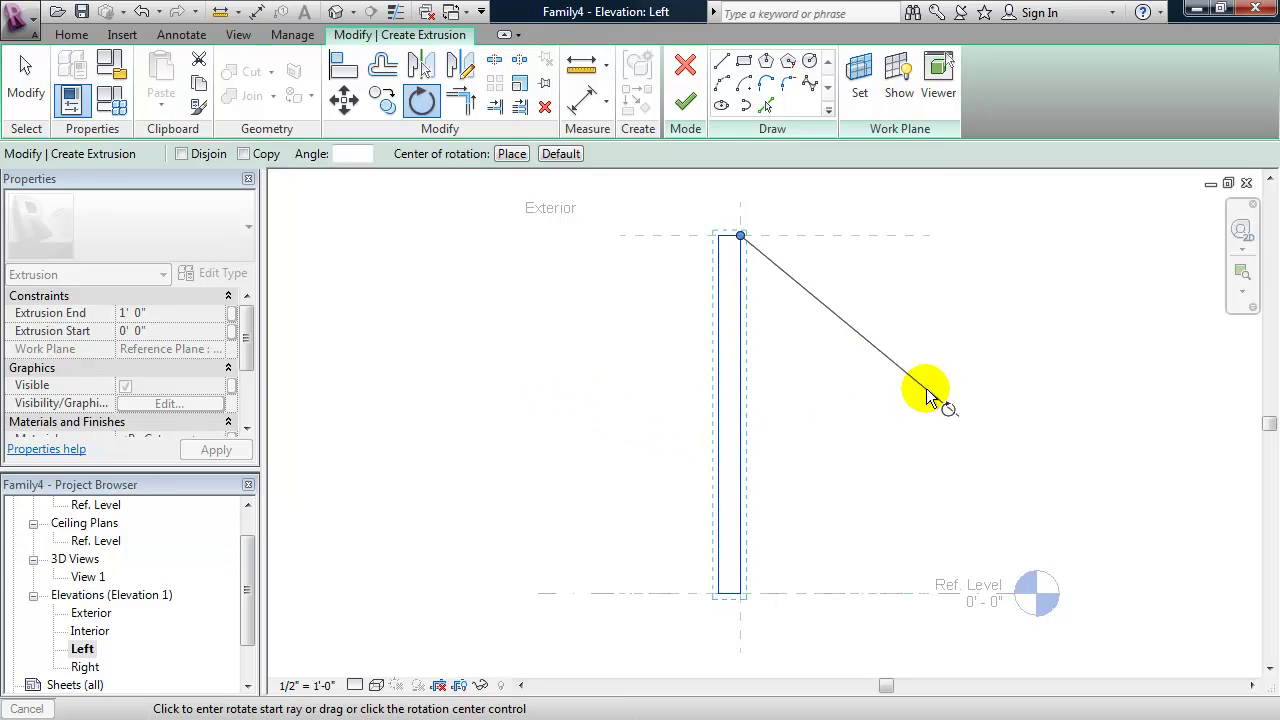
click(738, 593)
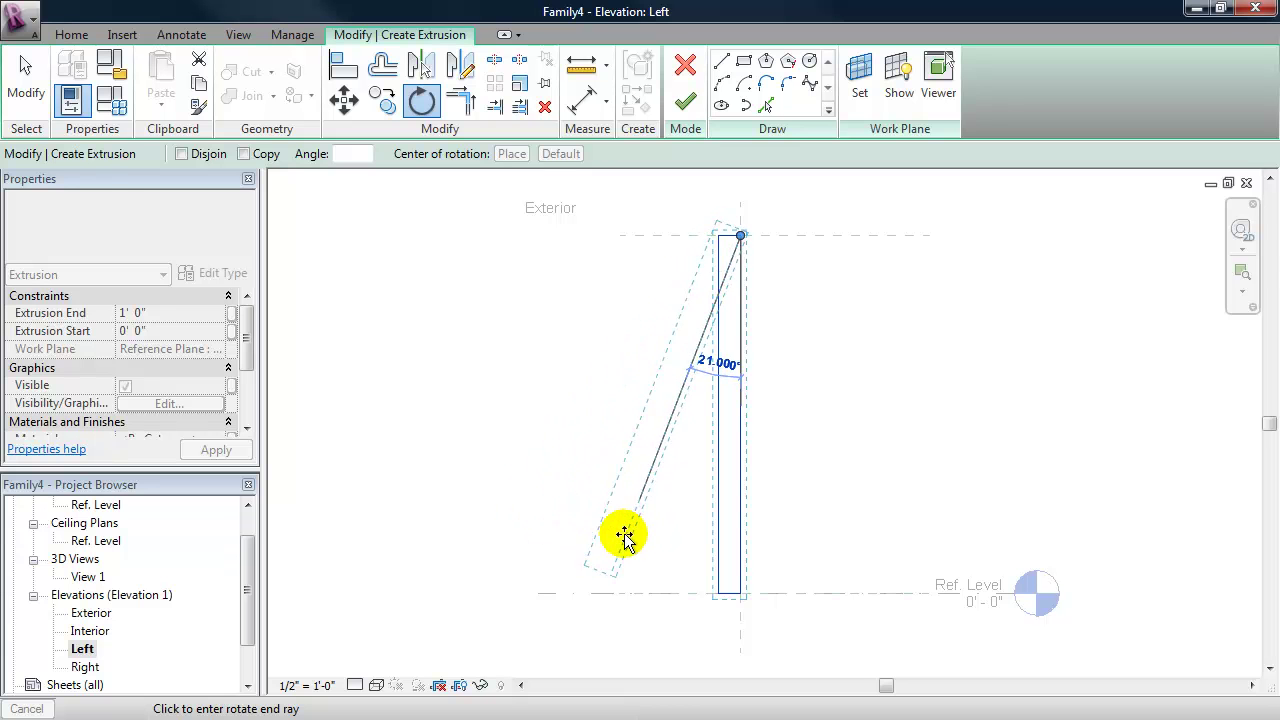
click(549, 510)
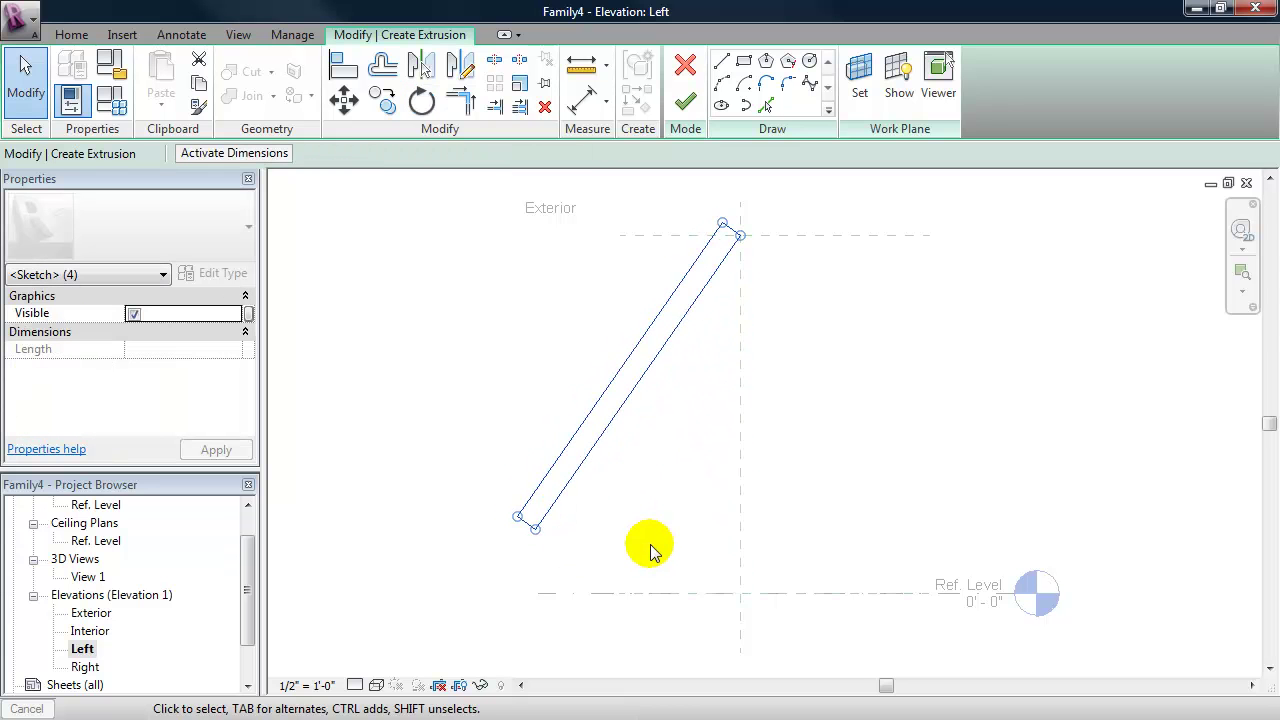
key(Escape)
middle_drag(650, 553, 640, 515)
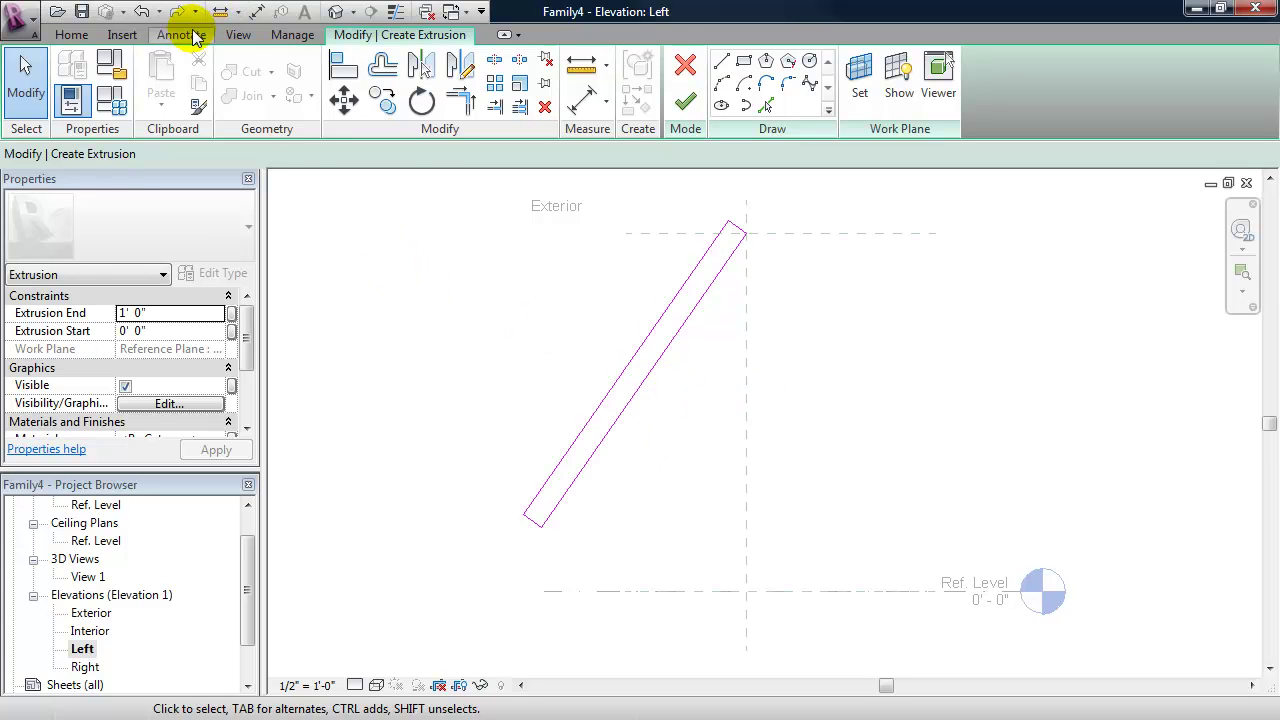
Add an angular dimension between the rectangle's long interior-side line and the vertical reference plane.
click(181, 34)
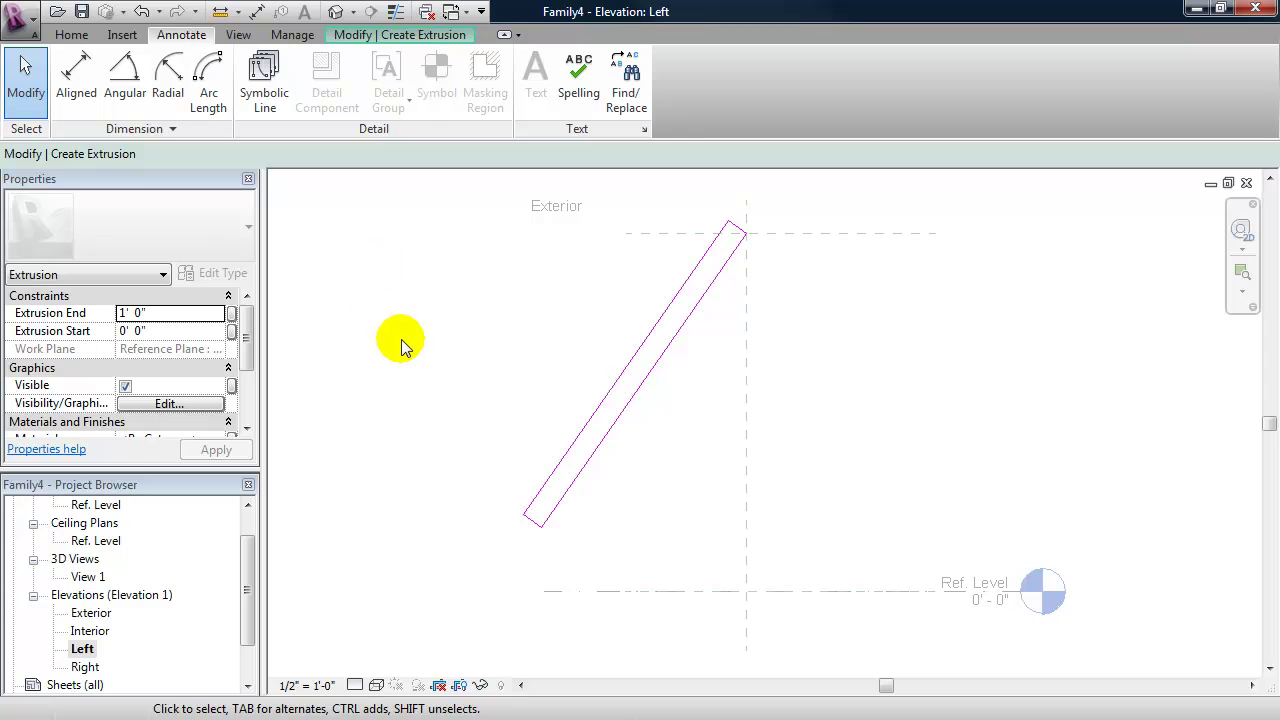
click(128, 88)
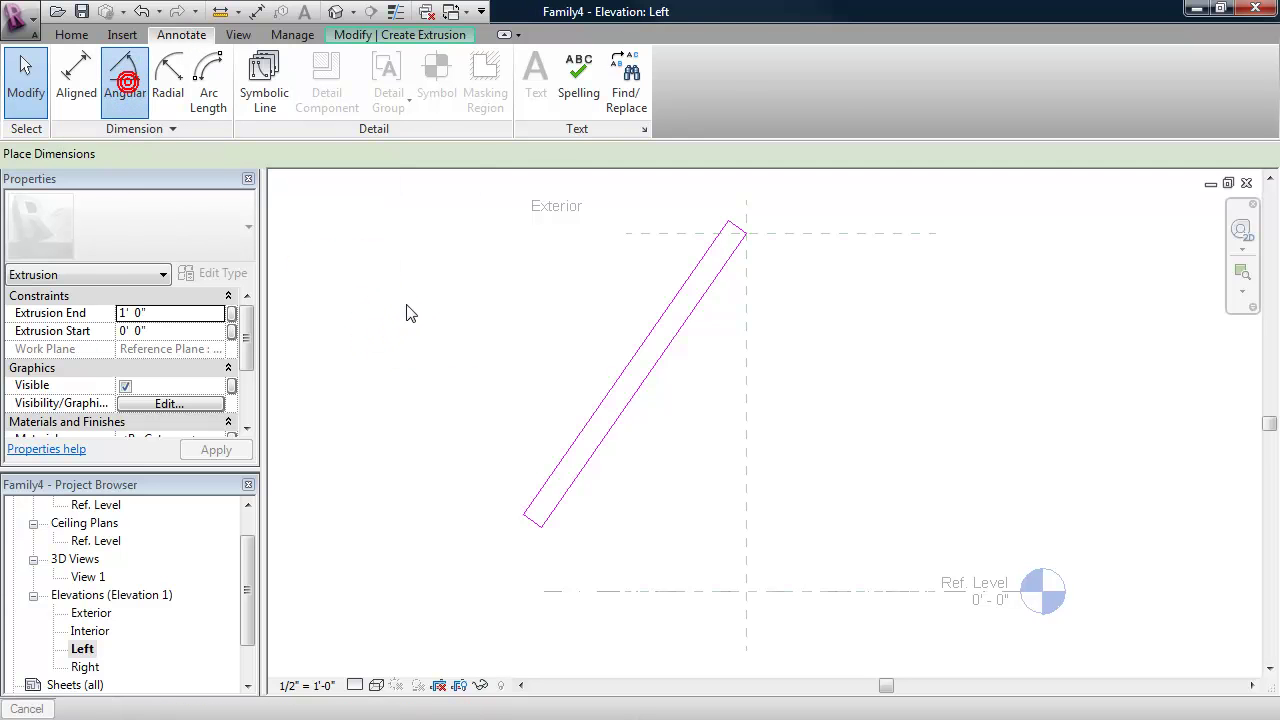
click(627, 415)
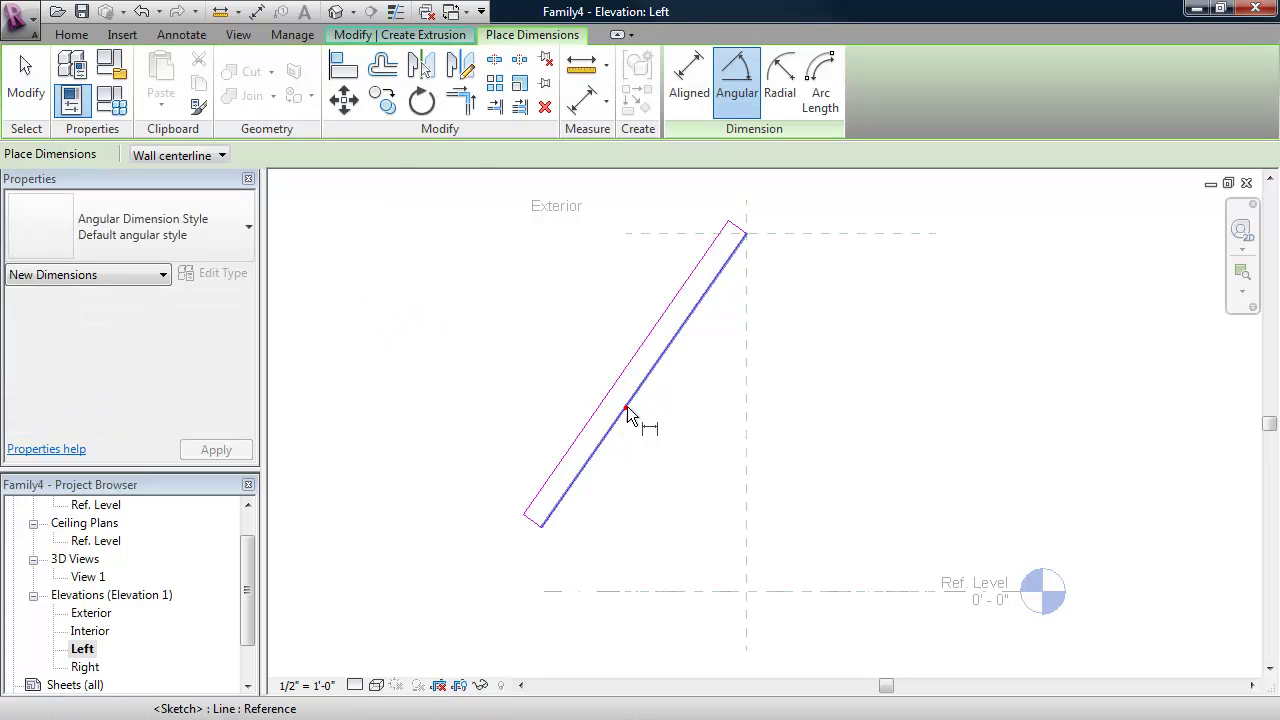
click(743, 447)
click(698, 446)
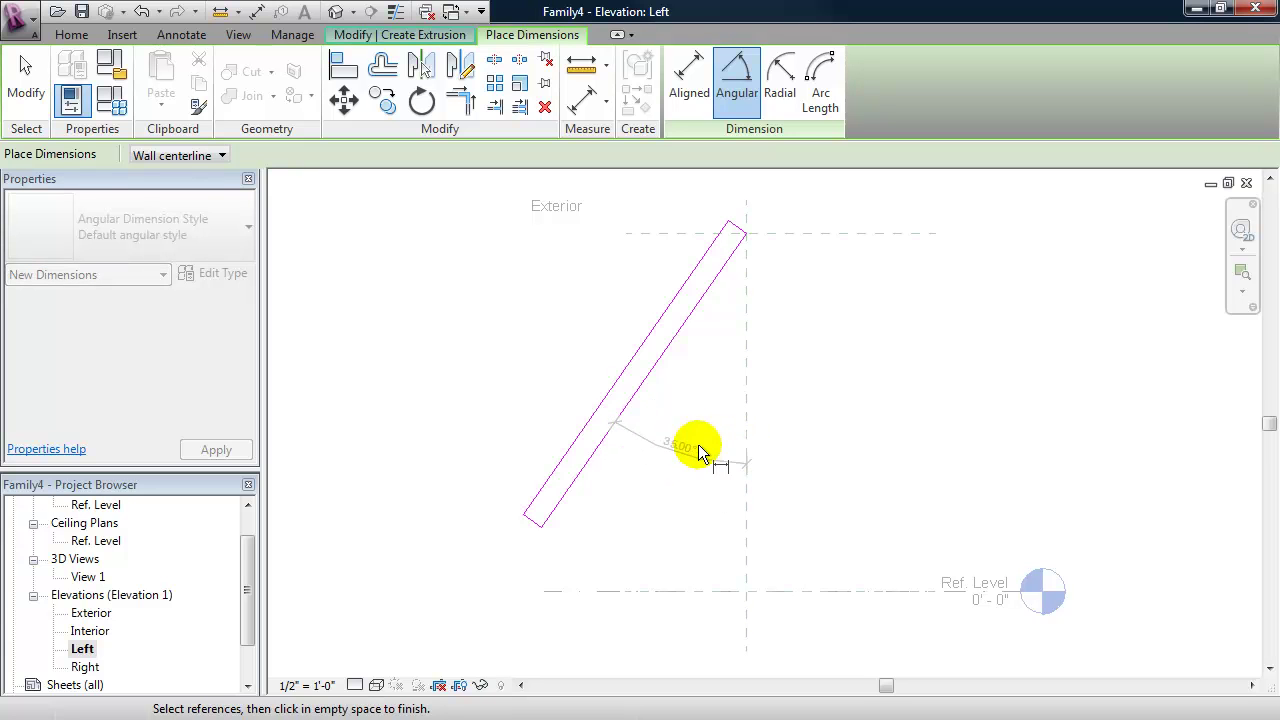
click(697, 427)
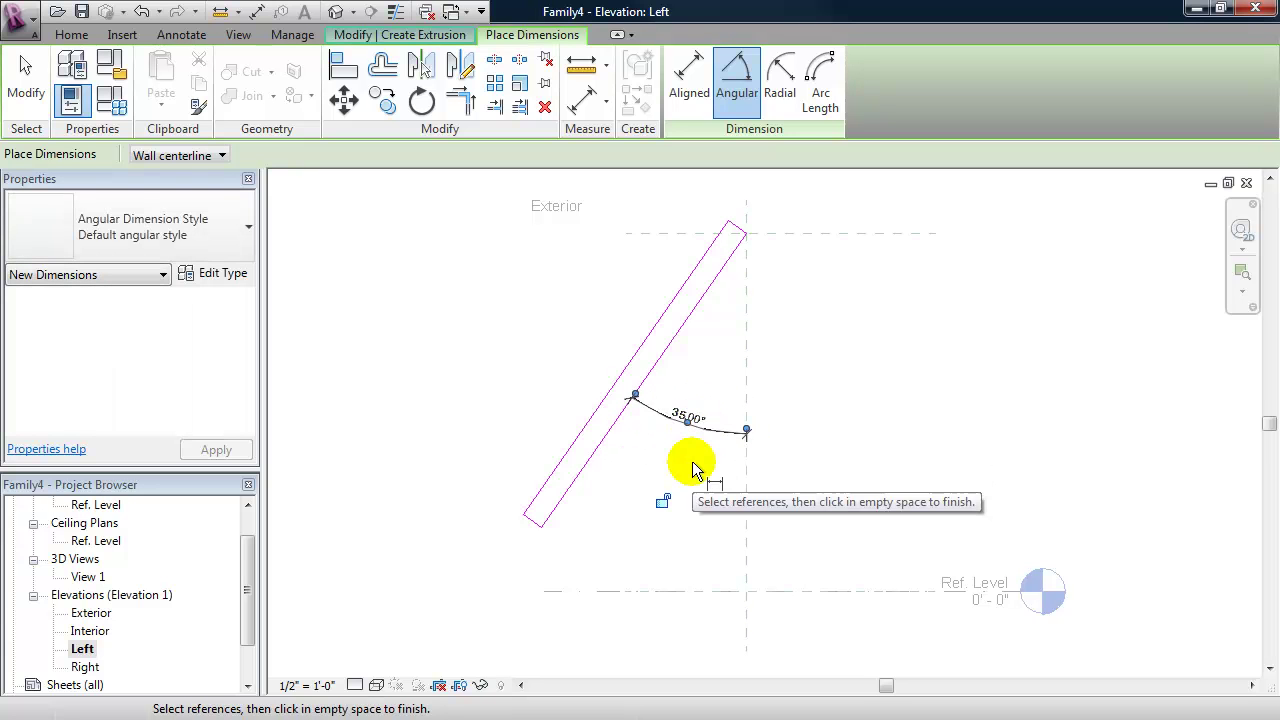
key(Escape)
key(Escape)
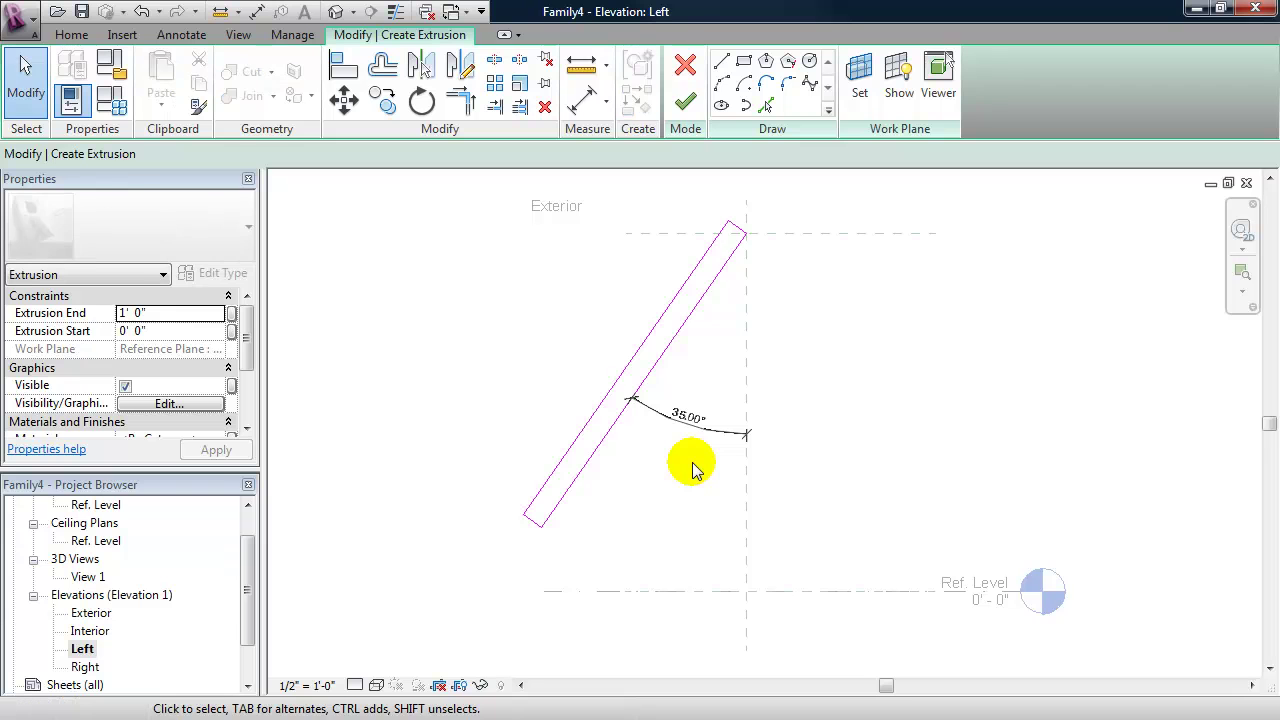
Label the angular dimension with a new instance family parameter named Swing Angle, grouped under Dimensions.
click(718, 432)
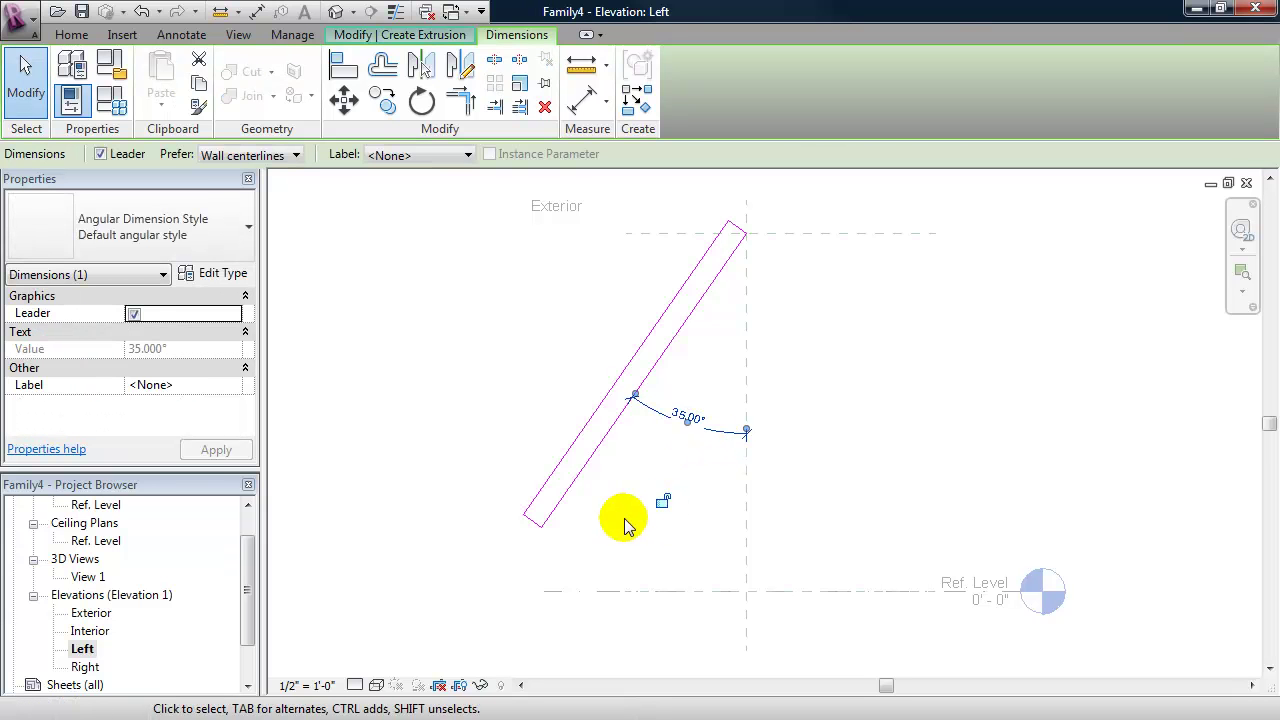
click(400, 156)
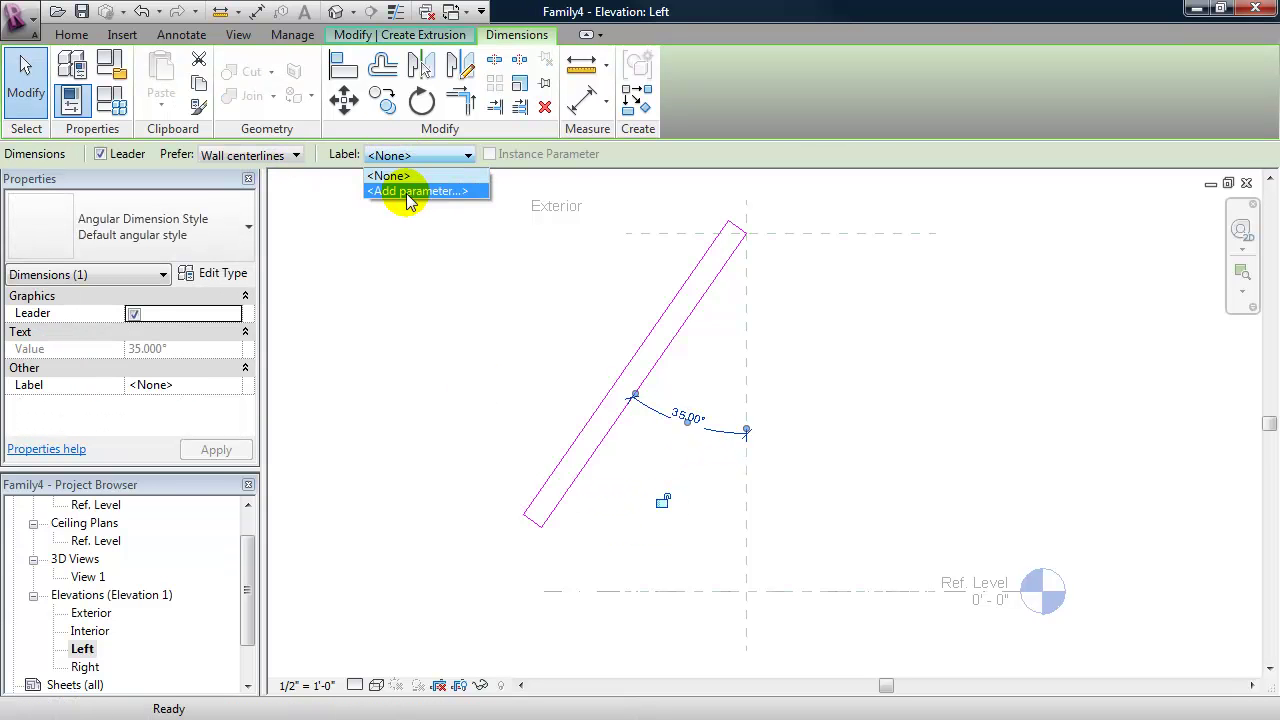
click(418, 192)
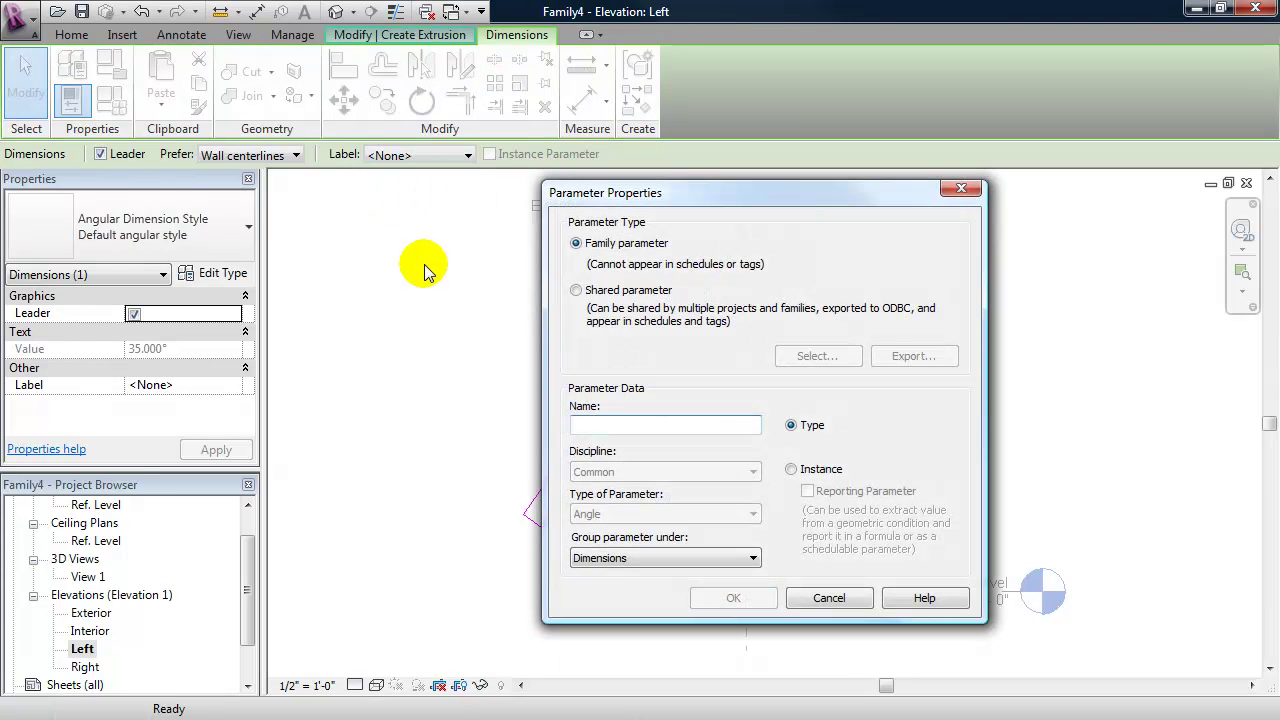
text(Swing Angle)
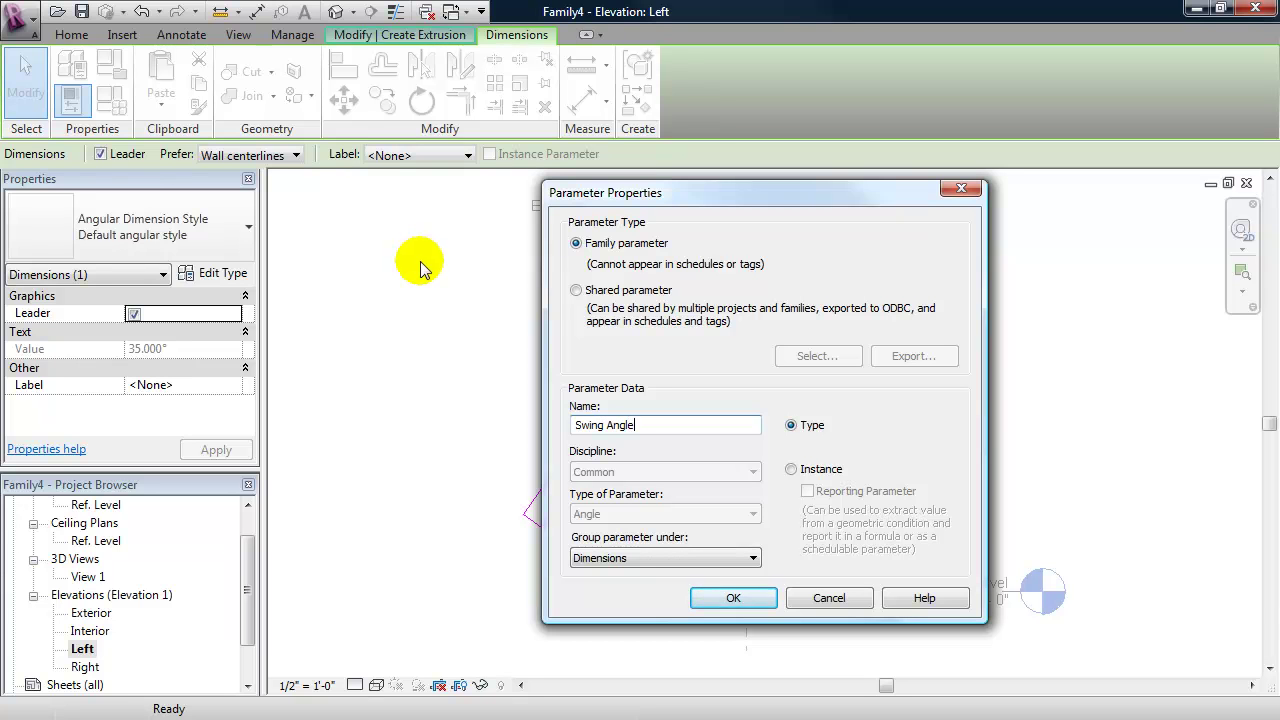
click(791, 470)
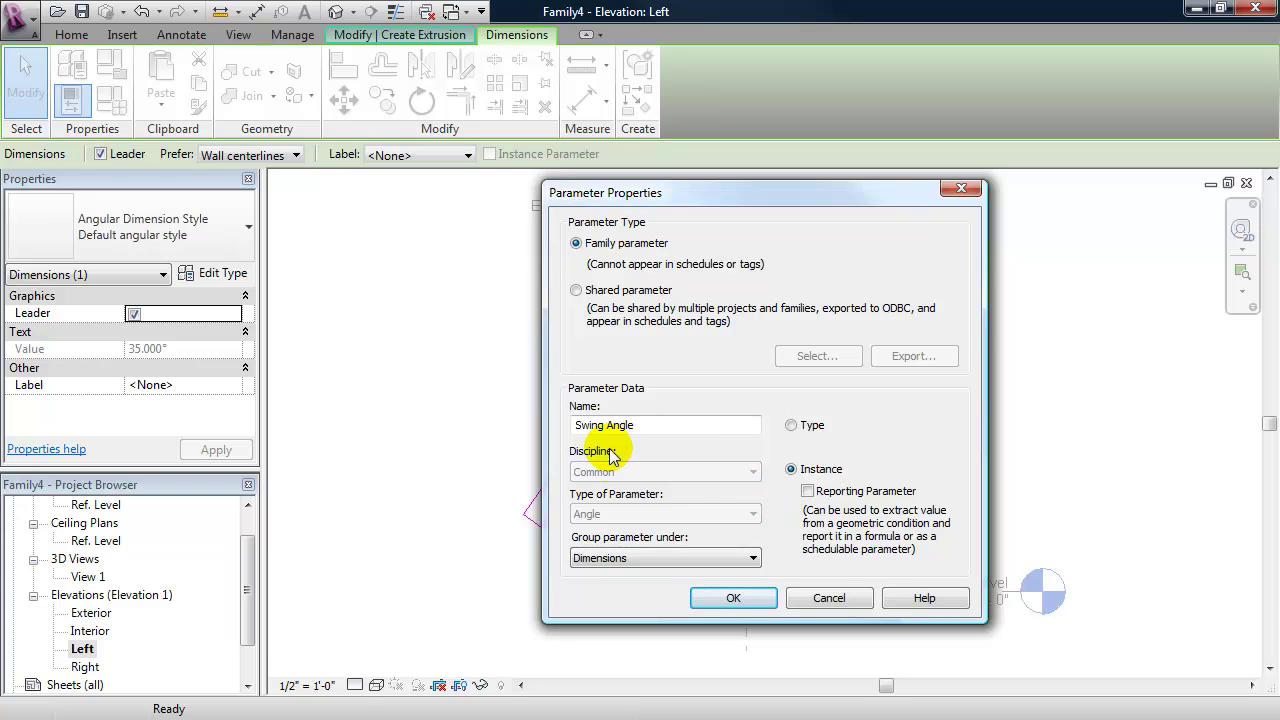
click(744, 599)
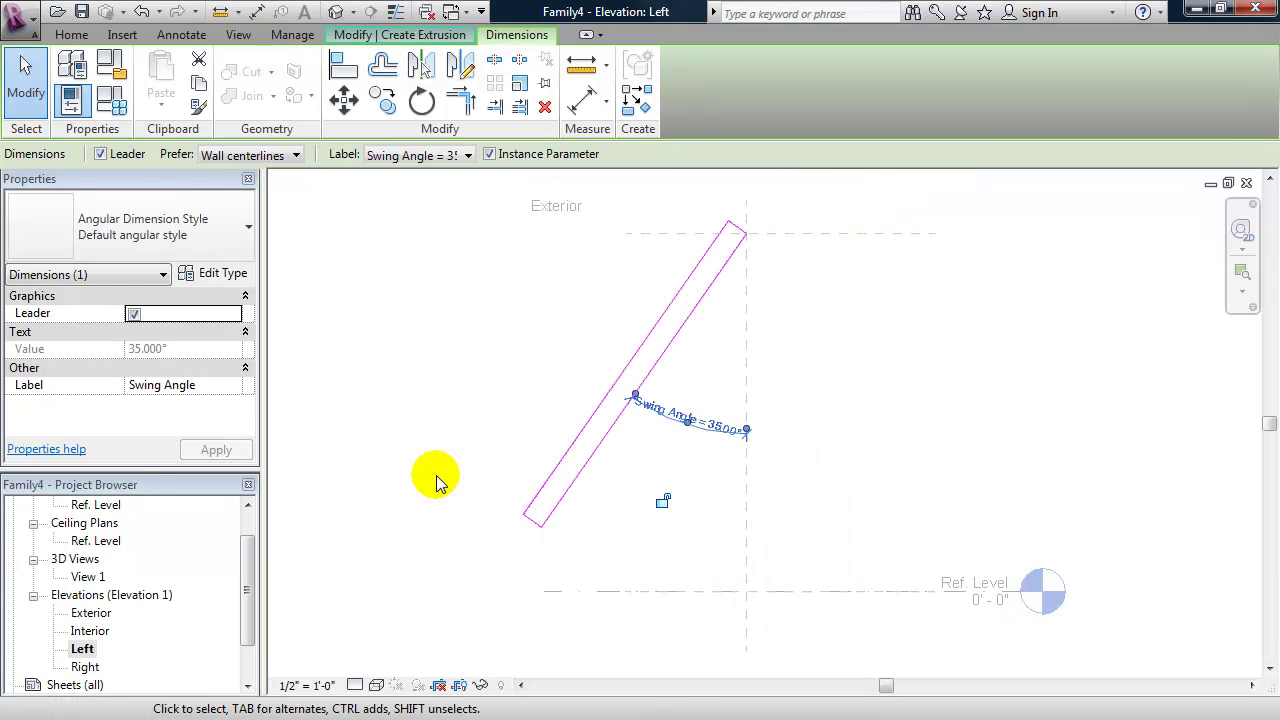
click(436, 480)
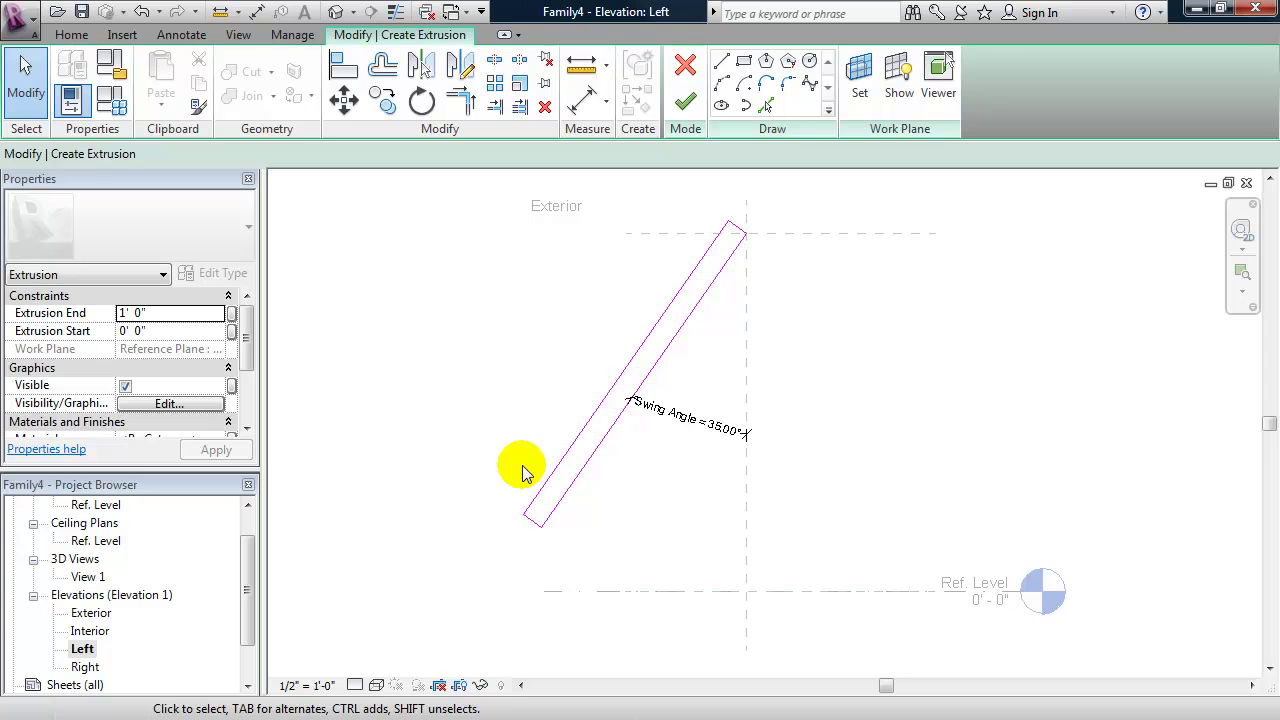
Add an aligned dimension between the rectangle's two long sides, placed beyond its lower end.
click(188, 33)
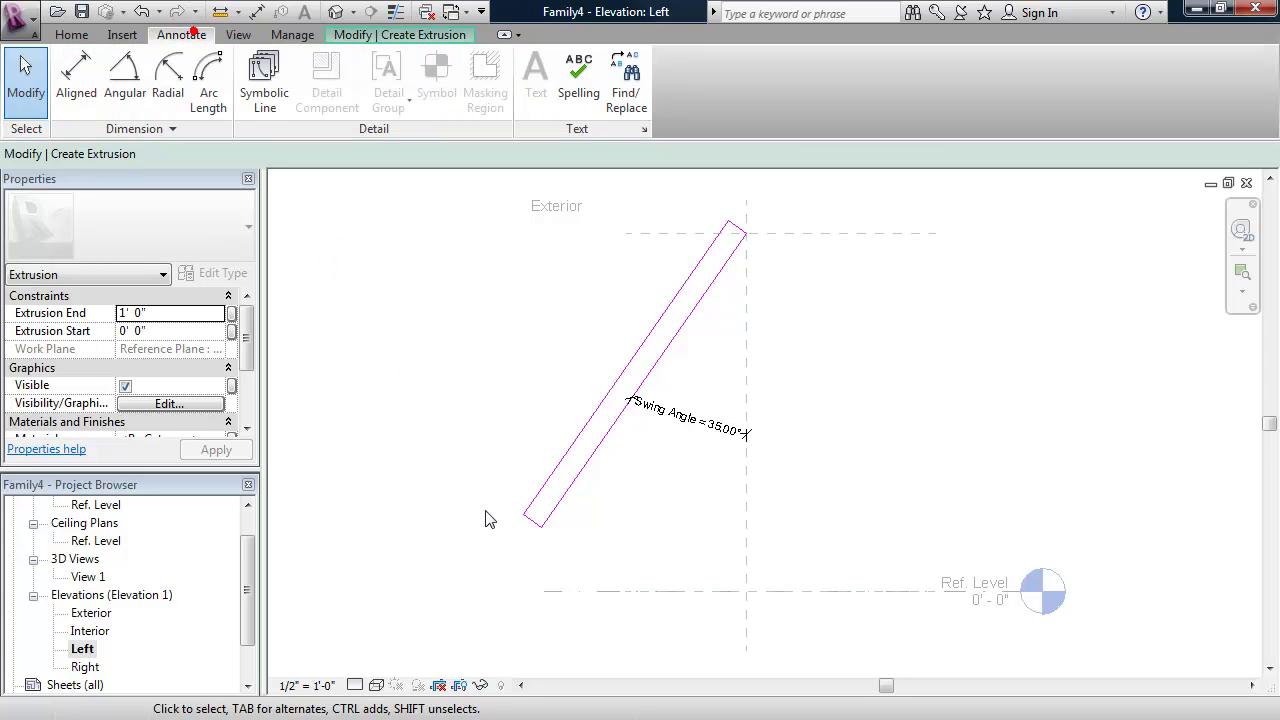
click(84, 84)
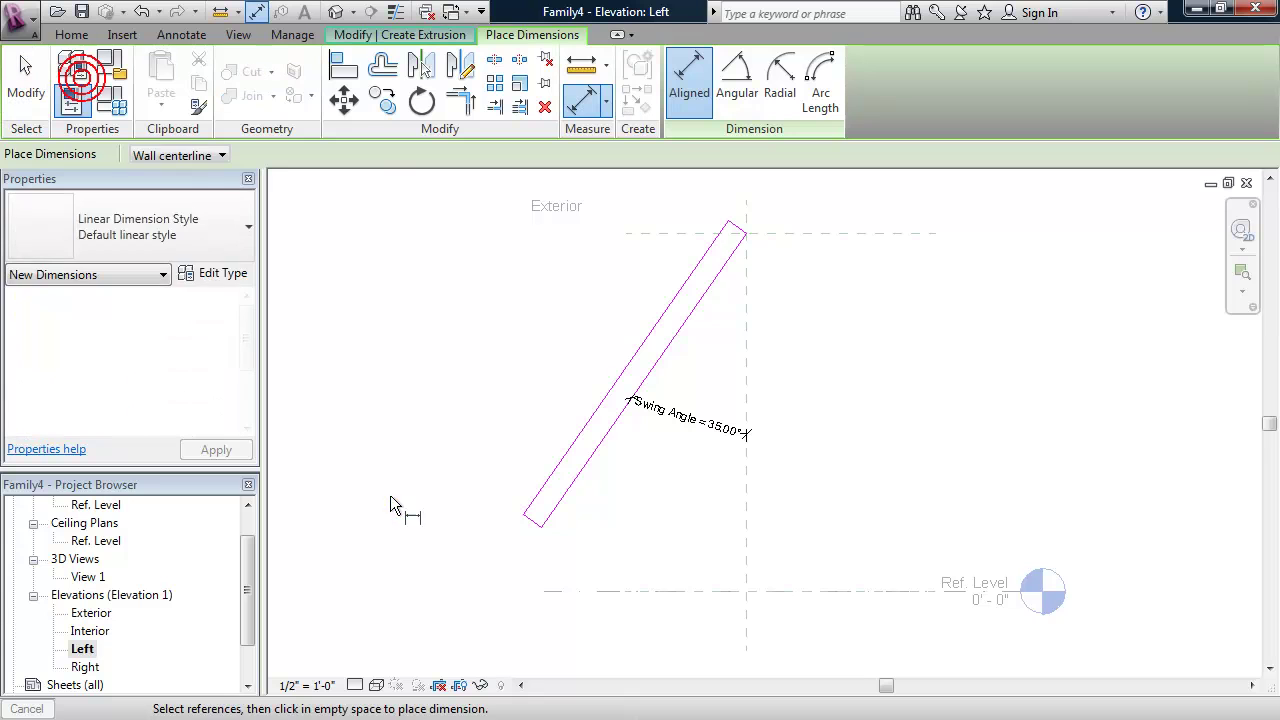
click(539, 502)
click(504, 565)
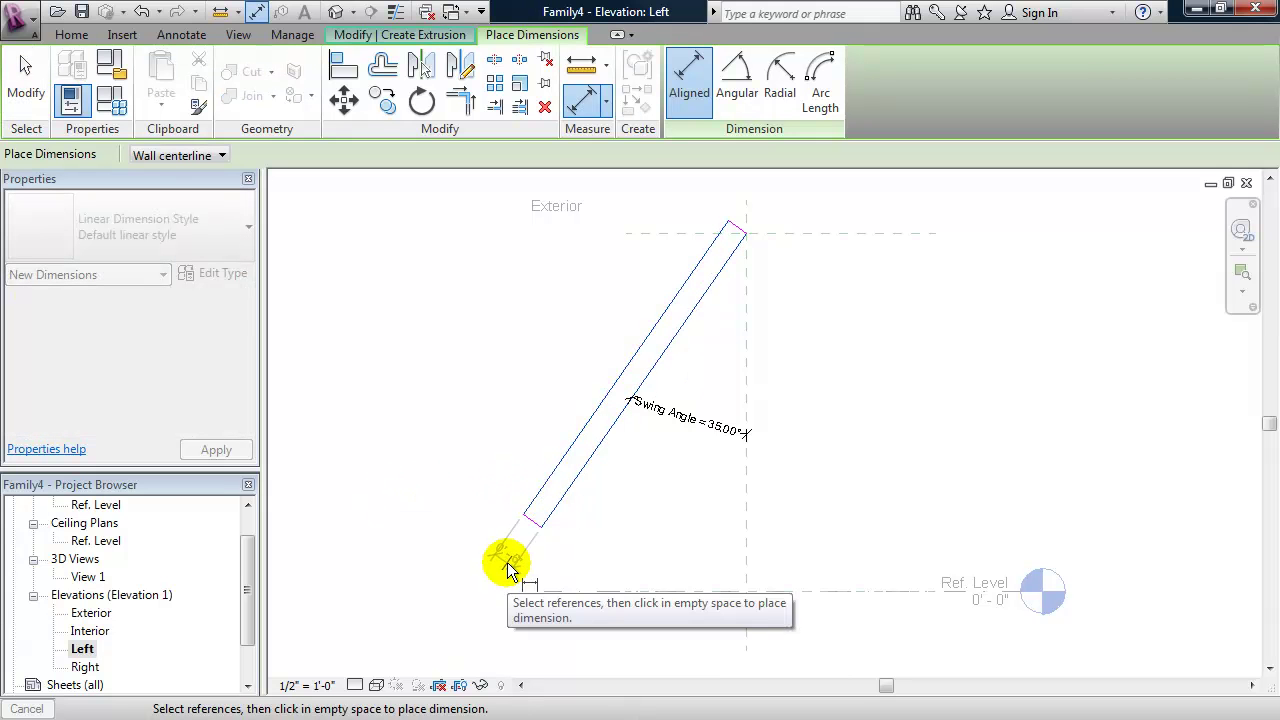
click(481, 575)
key(Escape)
key(Escape)
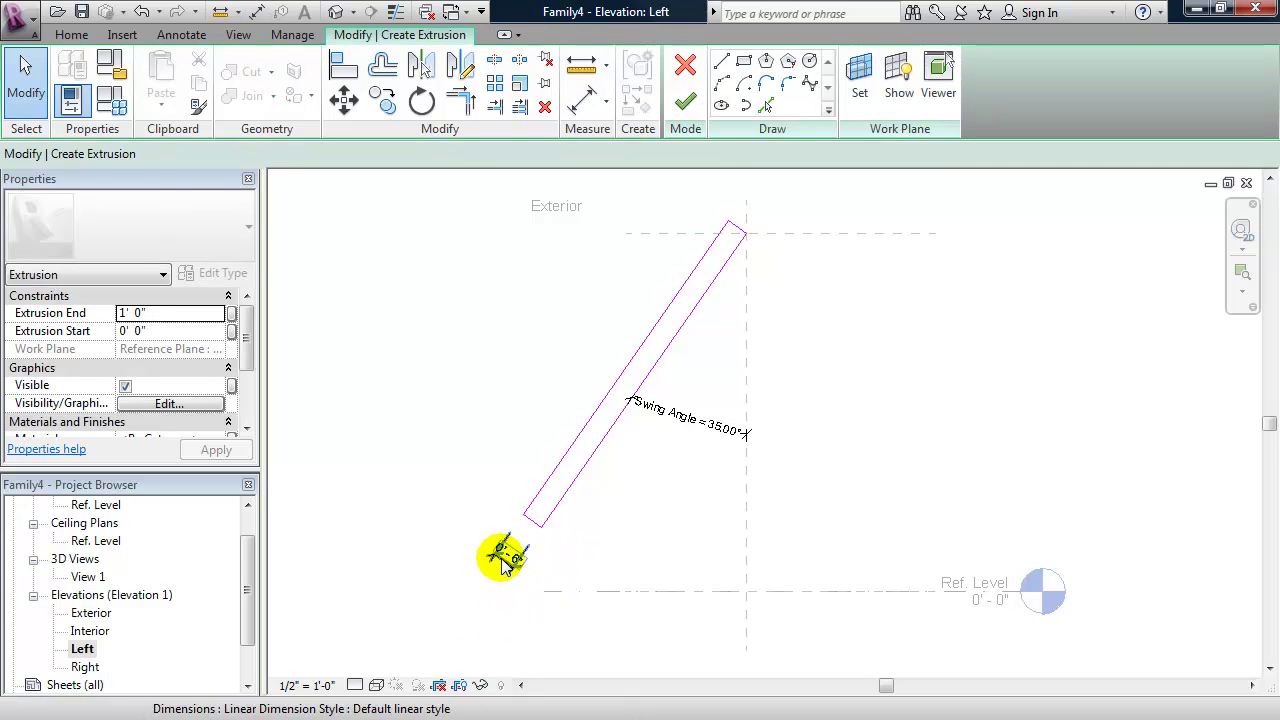
Label the aligned dimension across the rectangle with a new type family parameter named Thickness, grouped under Dimensions.
click(504, 560)
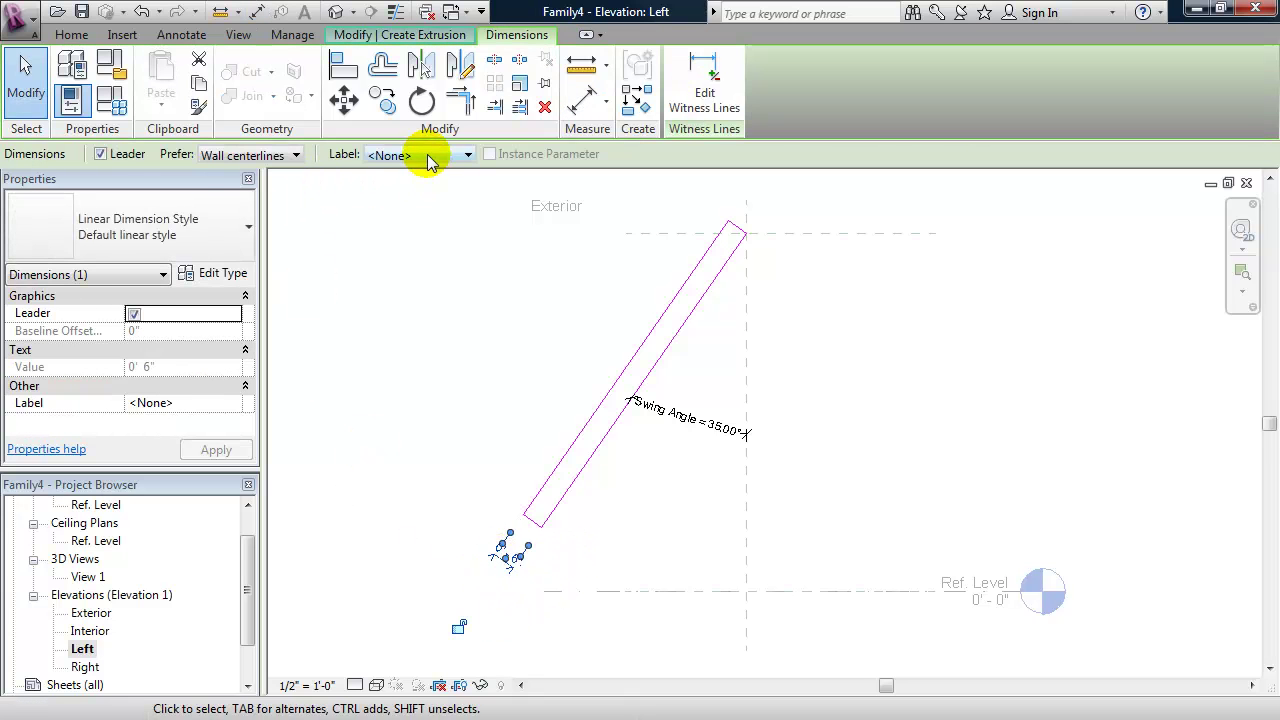
click(429, 157)
click(433, 188)
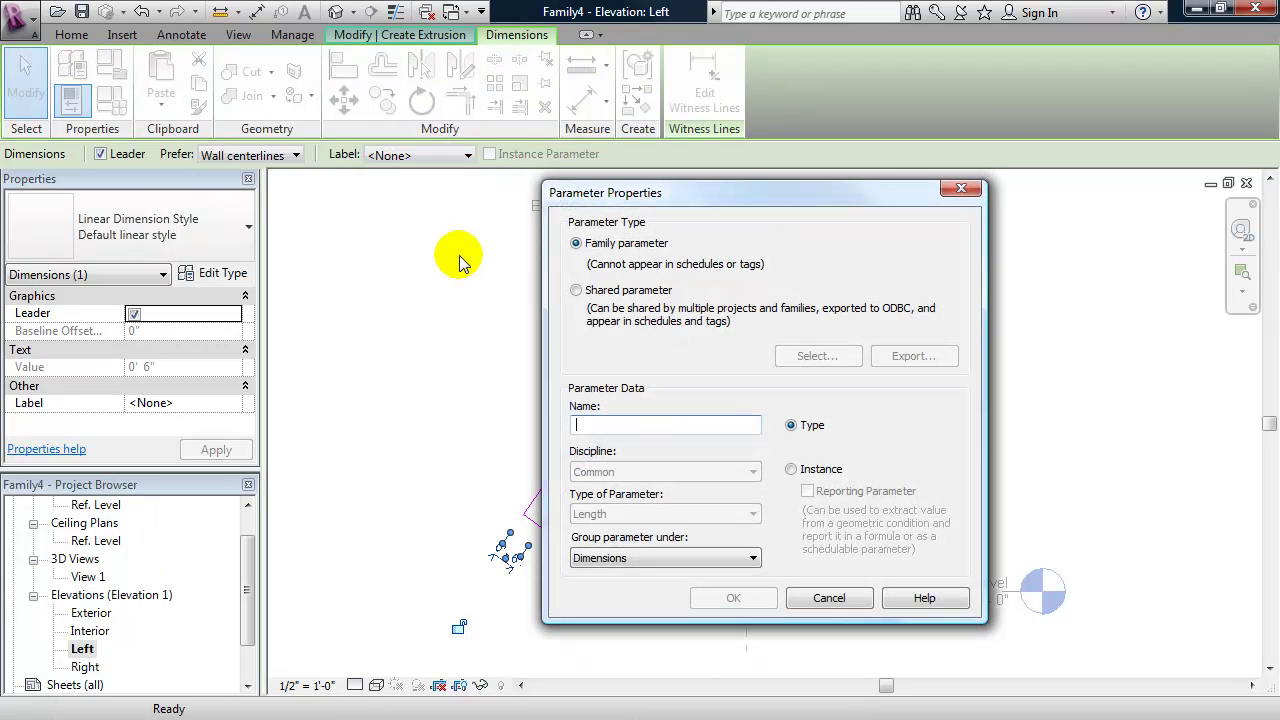
text(Thickness)
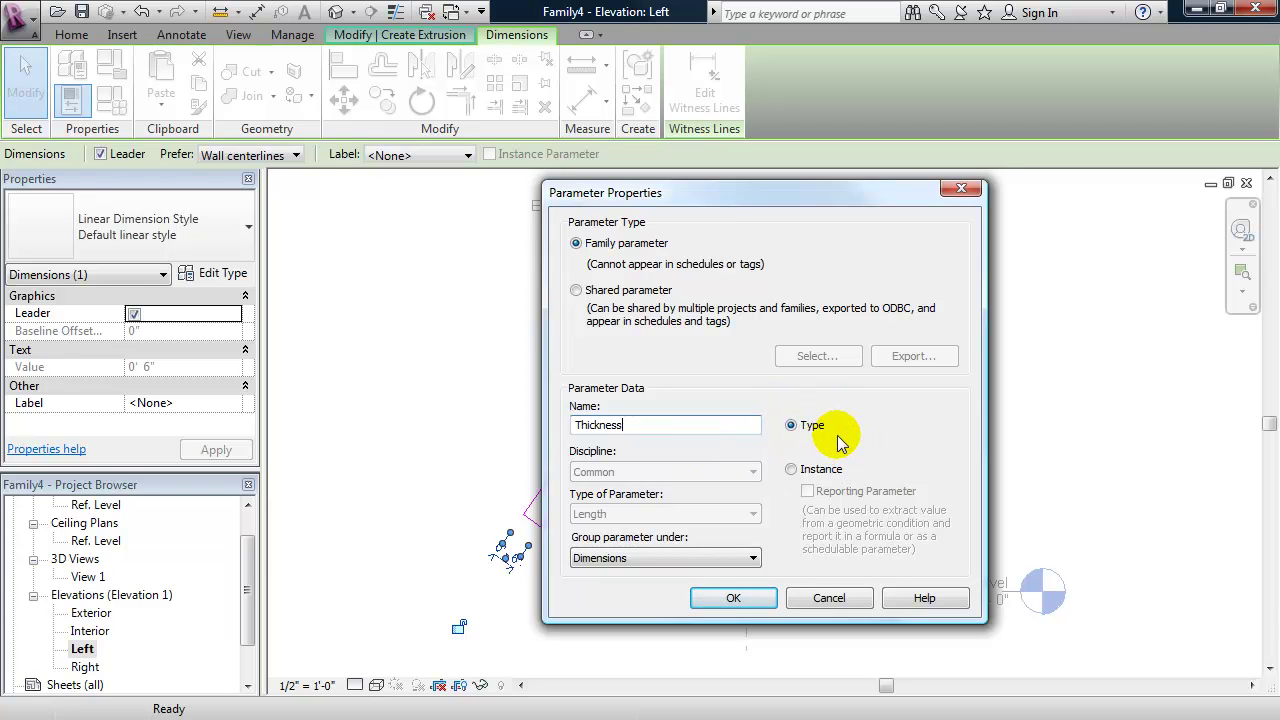
click(735, 600)
middle_drag(434, 397, 462, 397)
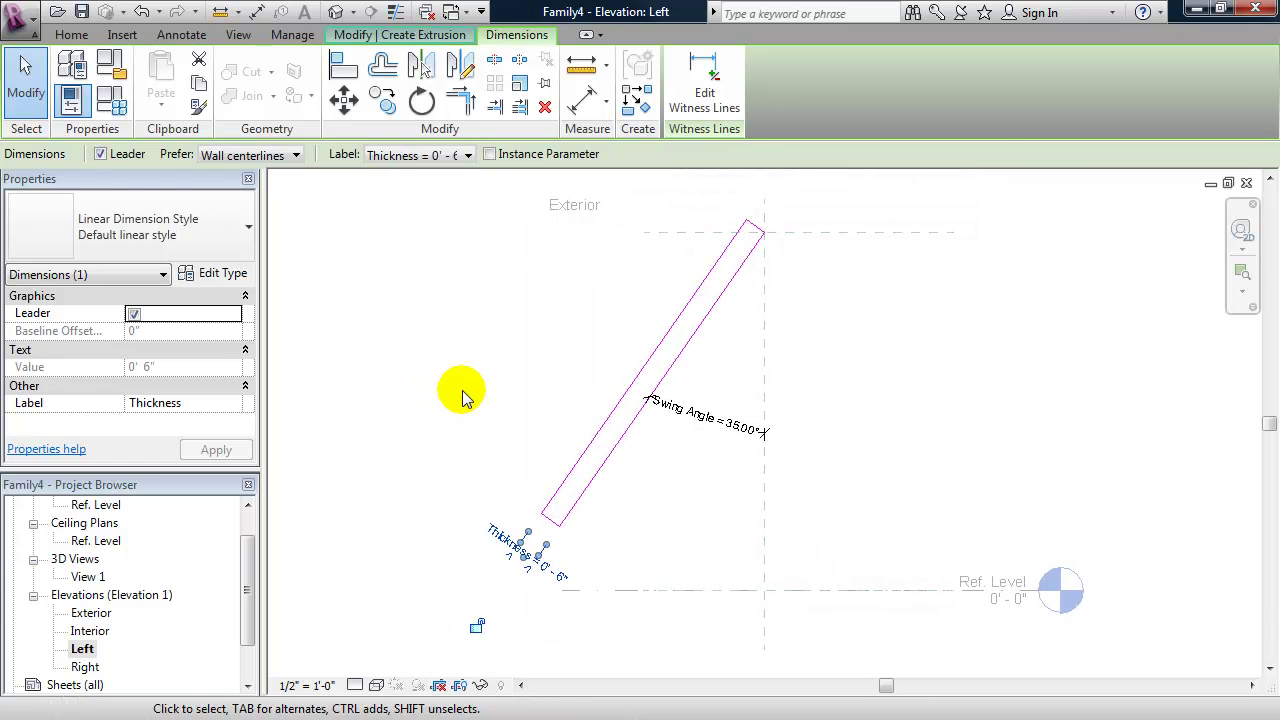
click(465, 391)
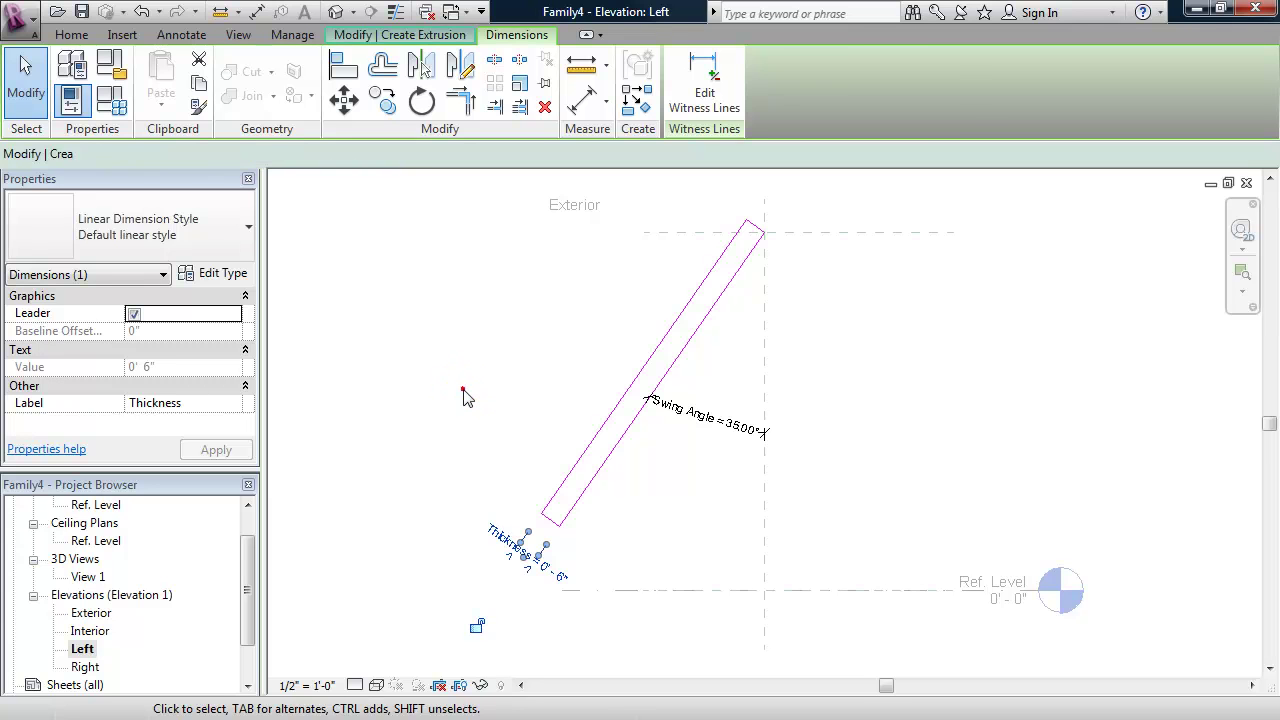
middle_drag(467, 389, 486, 414)
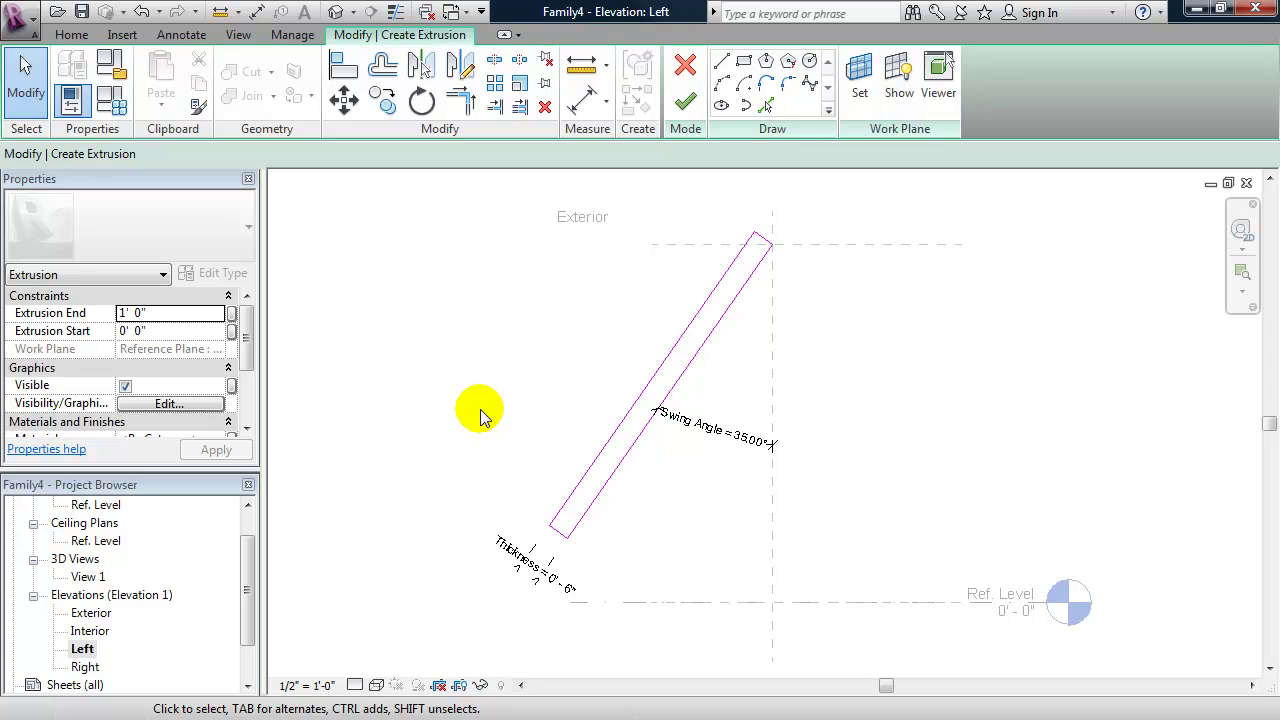
Add an aligned dimension between the rectangle's two short ends, placed on its exterior side.
click(195, 38)
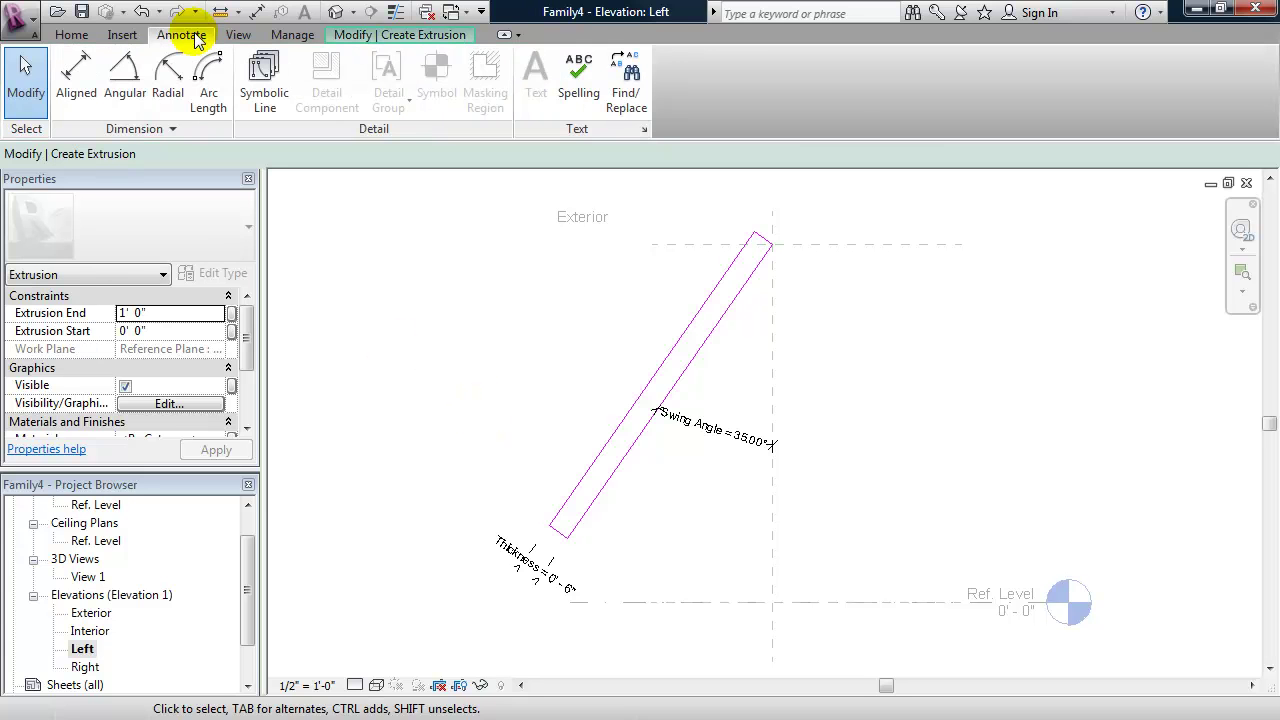
click(70, 75)
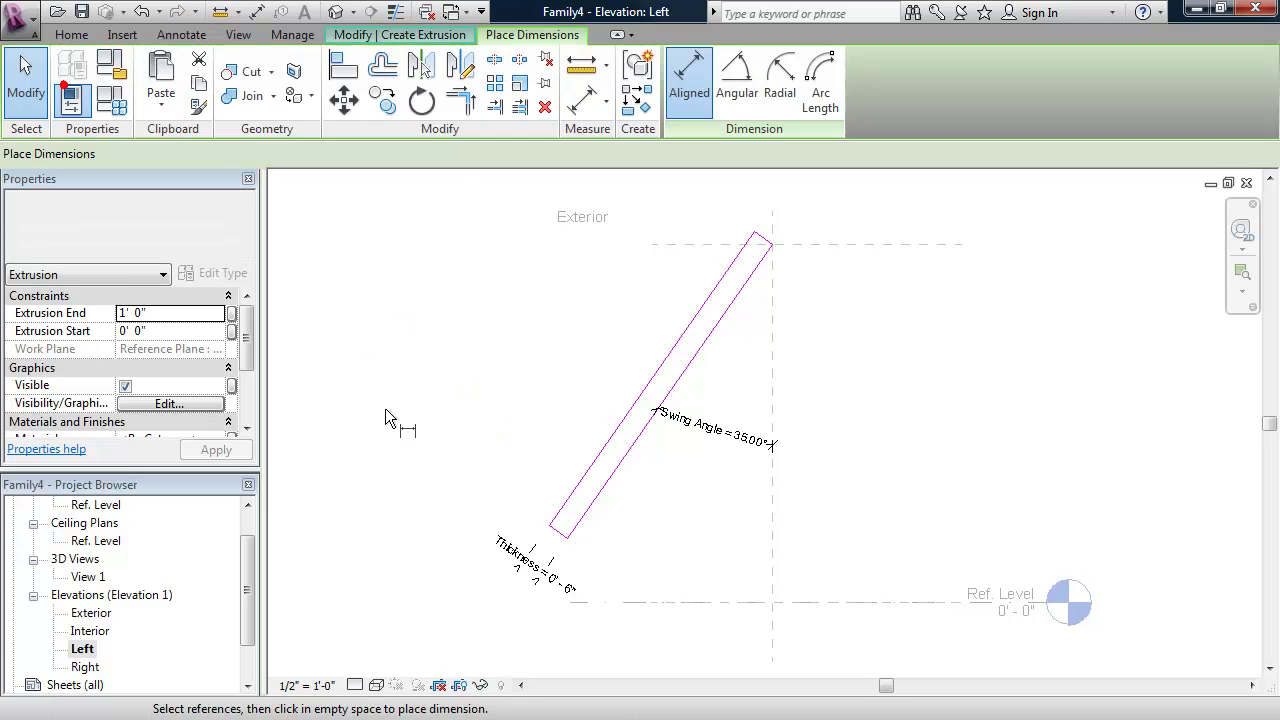
click(558, 540)
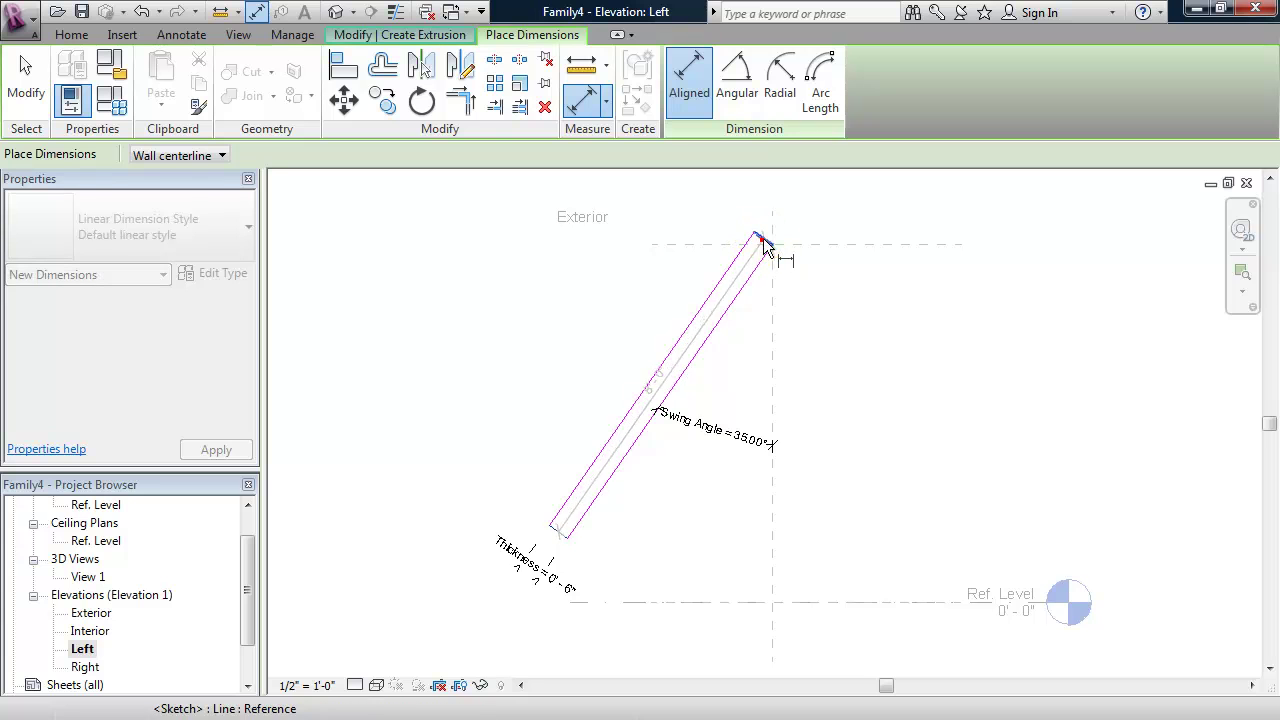
click(762, 240)
click(716, 220)
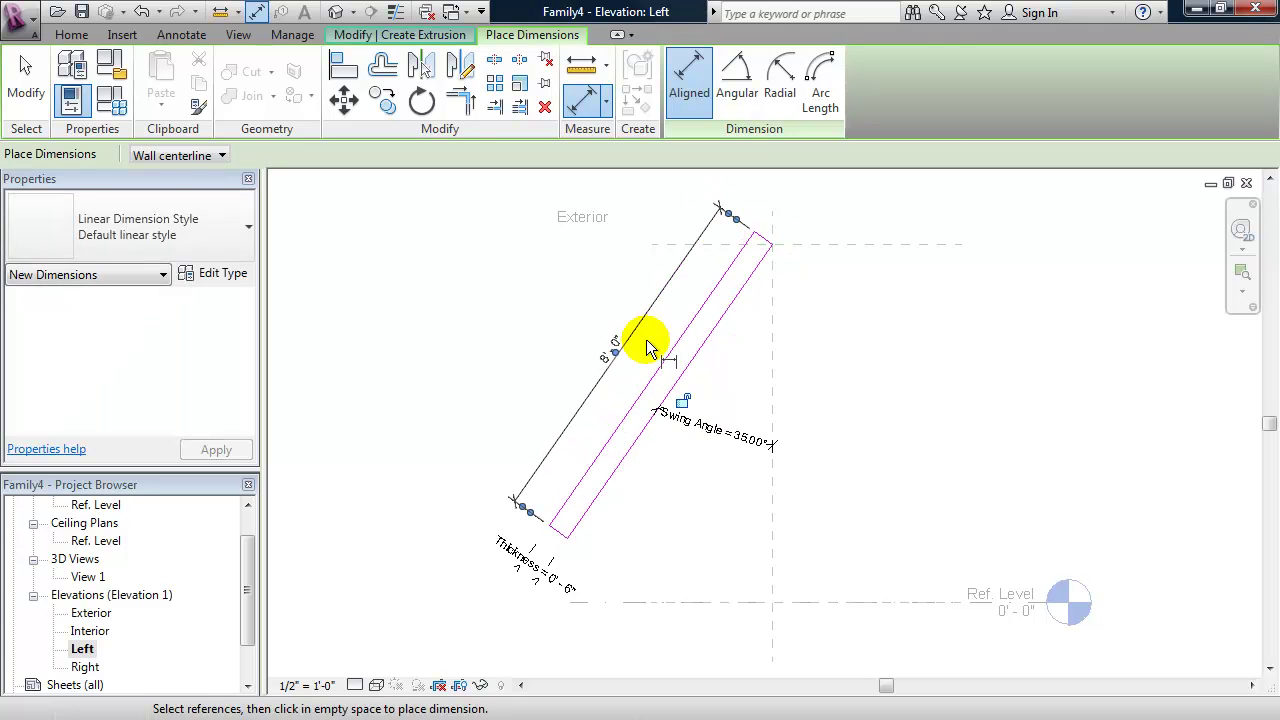
key(Escape)
key(Escape)
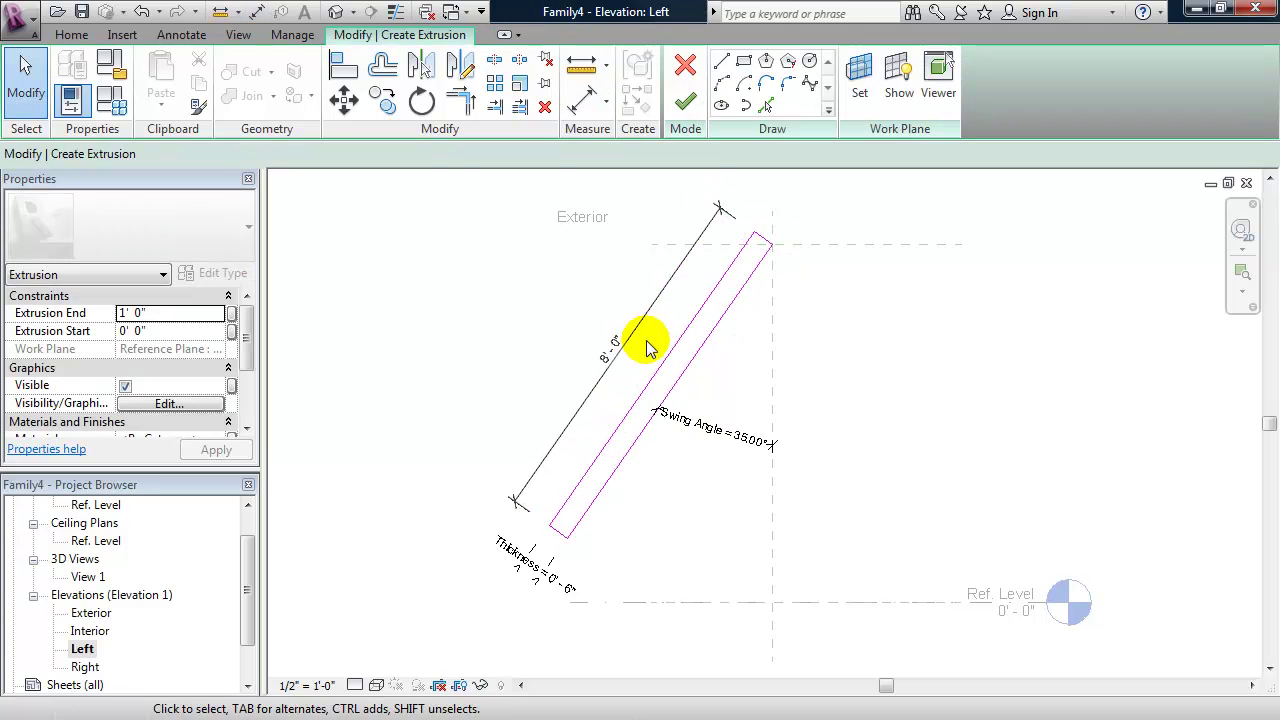
Label the aligned dimension along the rectangle with a new instance family parameter named Length, grouped under Dimensions.
click(638, 340)
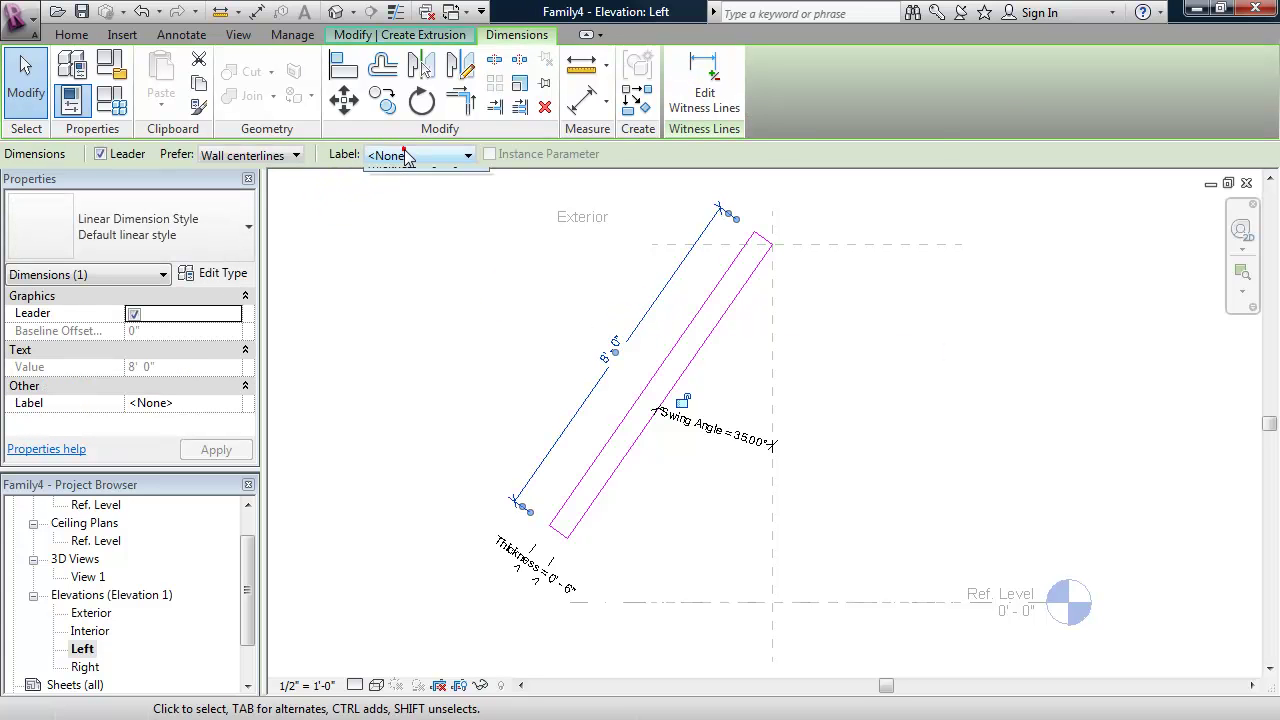
click(404, 152)
click(415, 190)
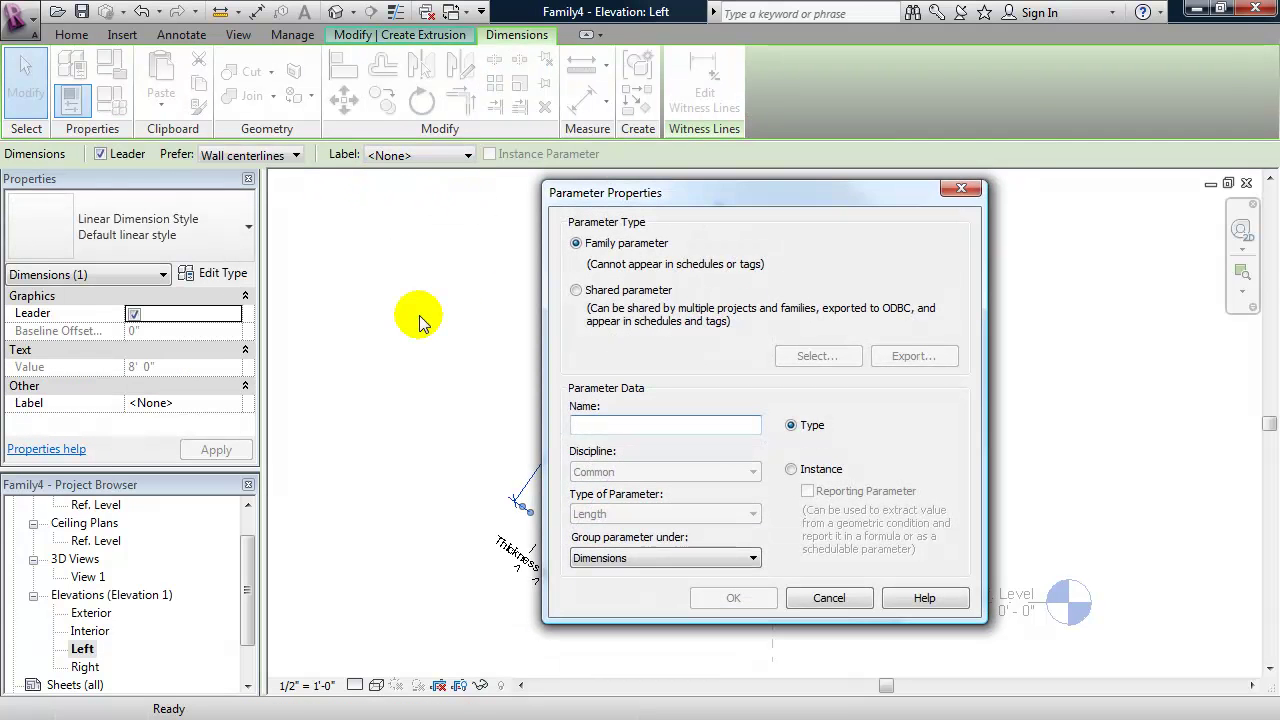
text(Length)
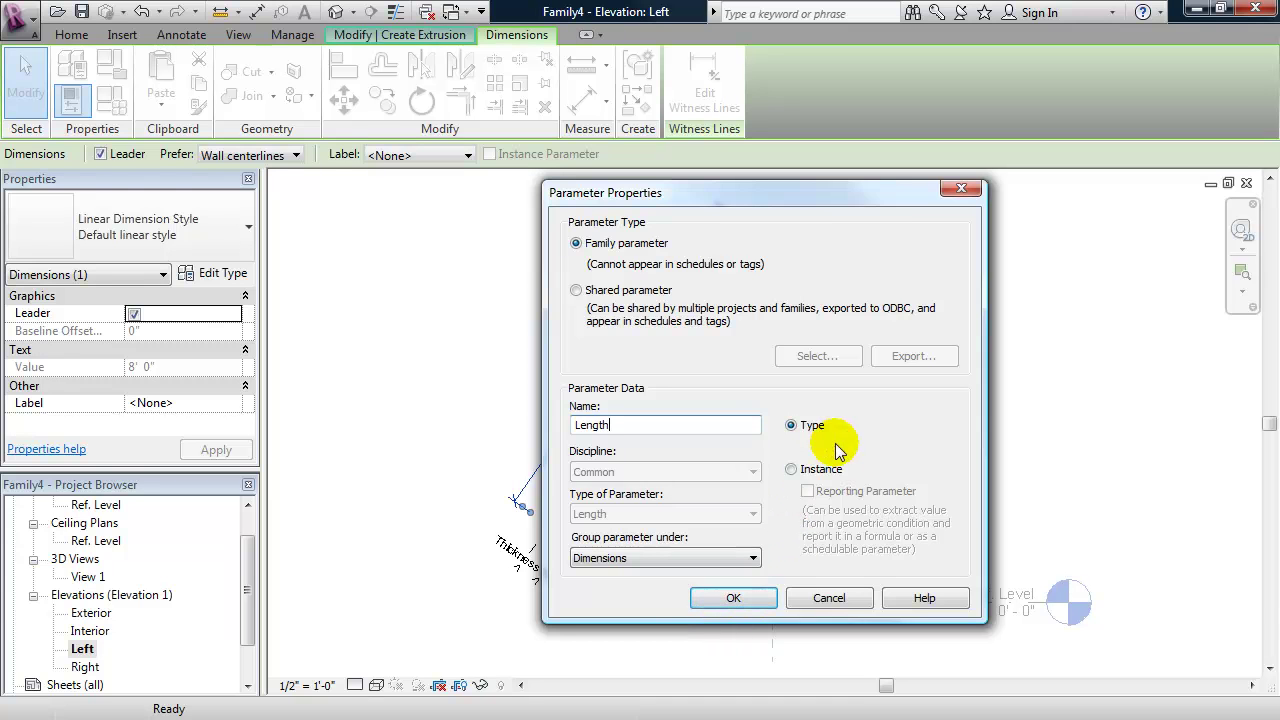
click(791, 472)
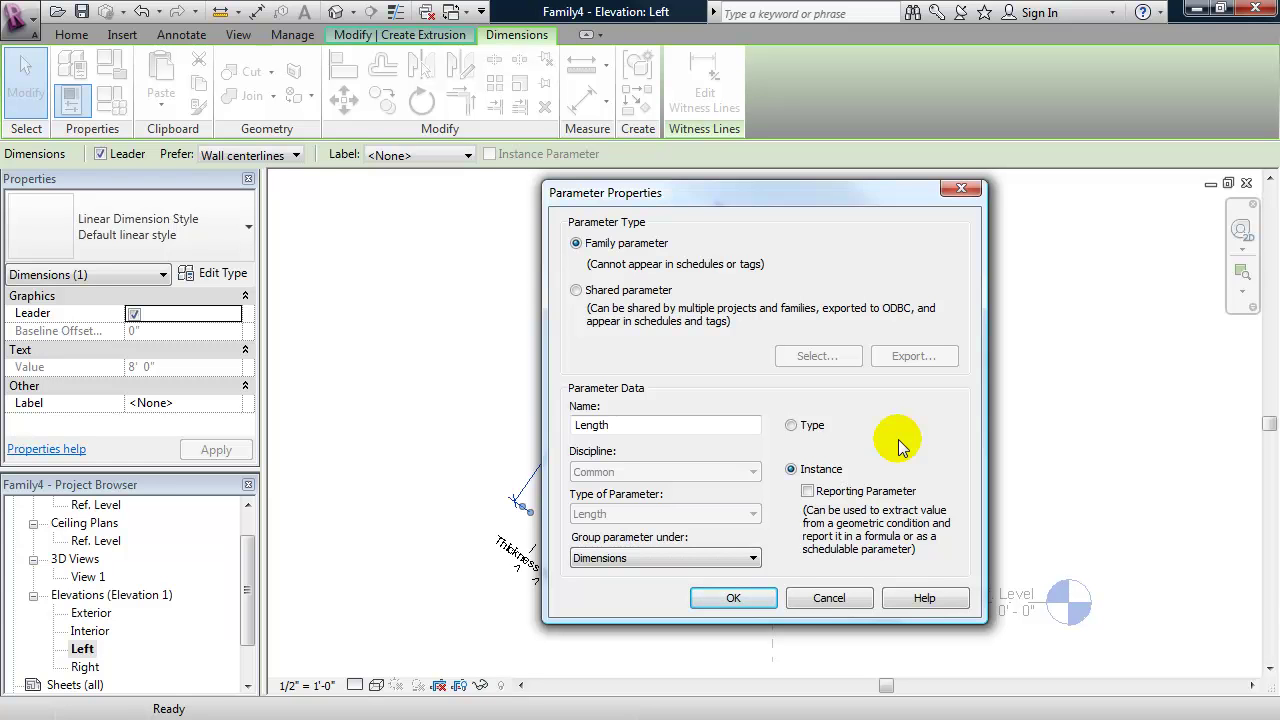
click(727, 598)
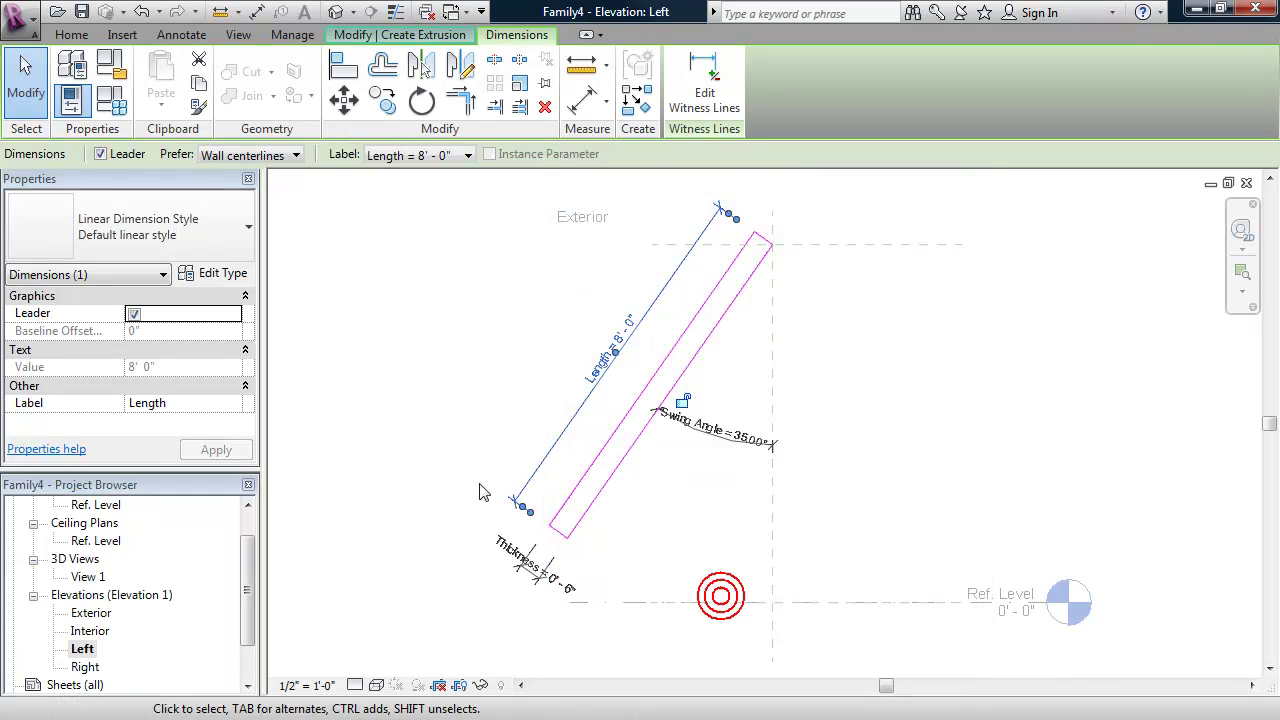
middle_drag(463, 423, 478, 435)
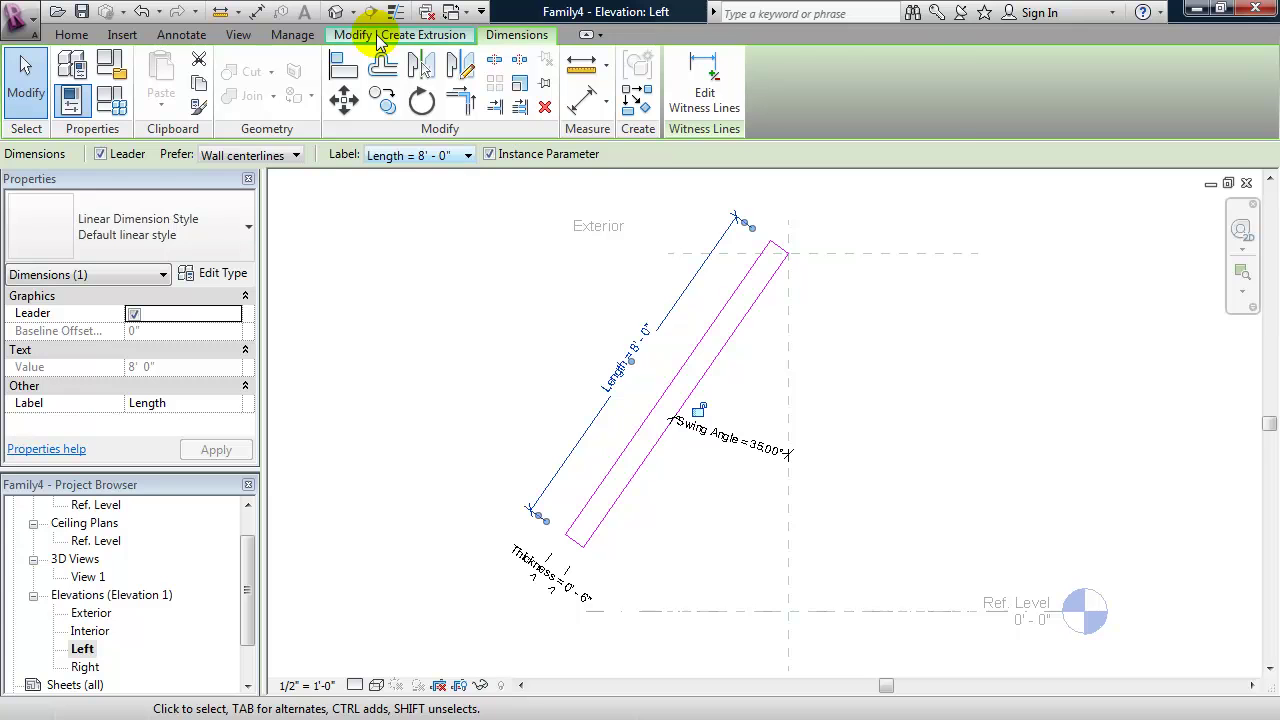
Finish the extrusion sketch and open the Ref. Level floor plan.
click(380, 37)
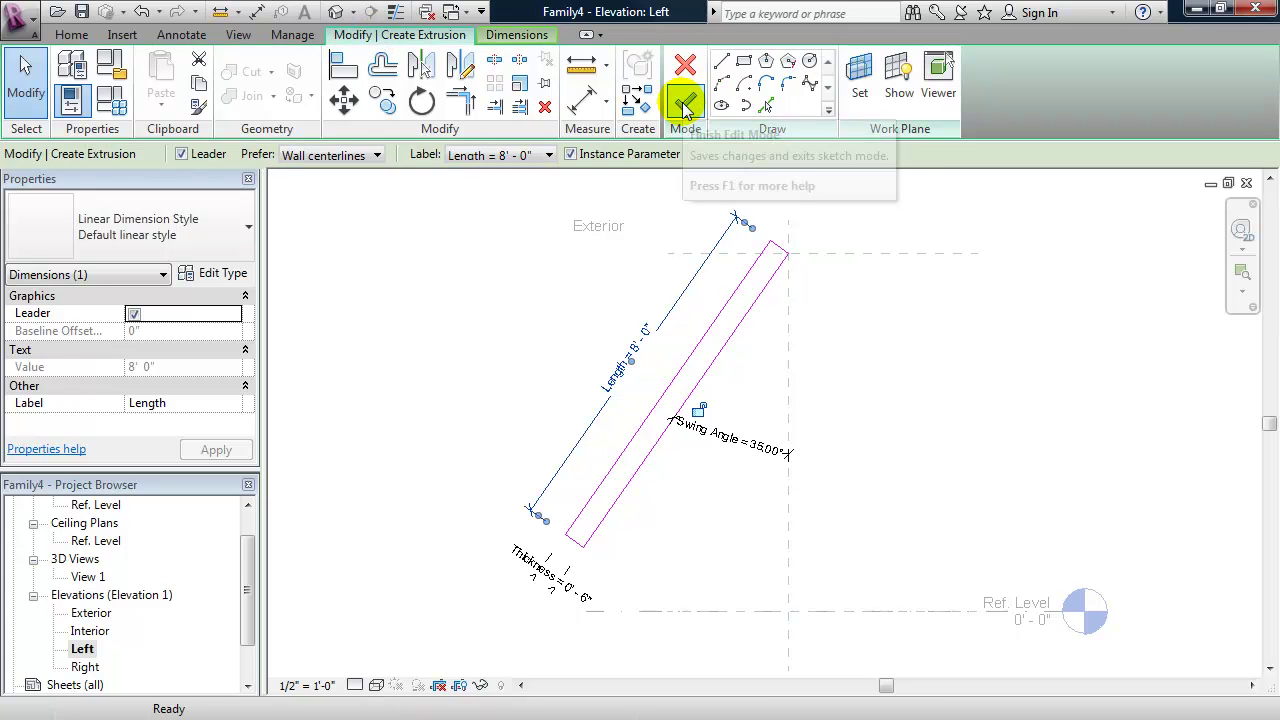
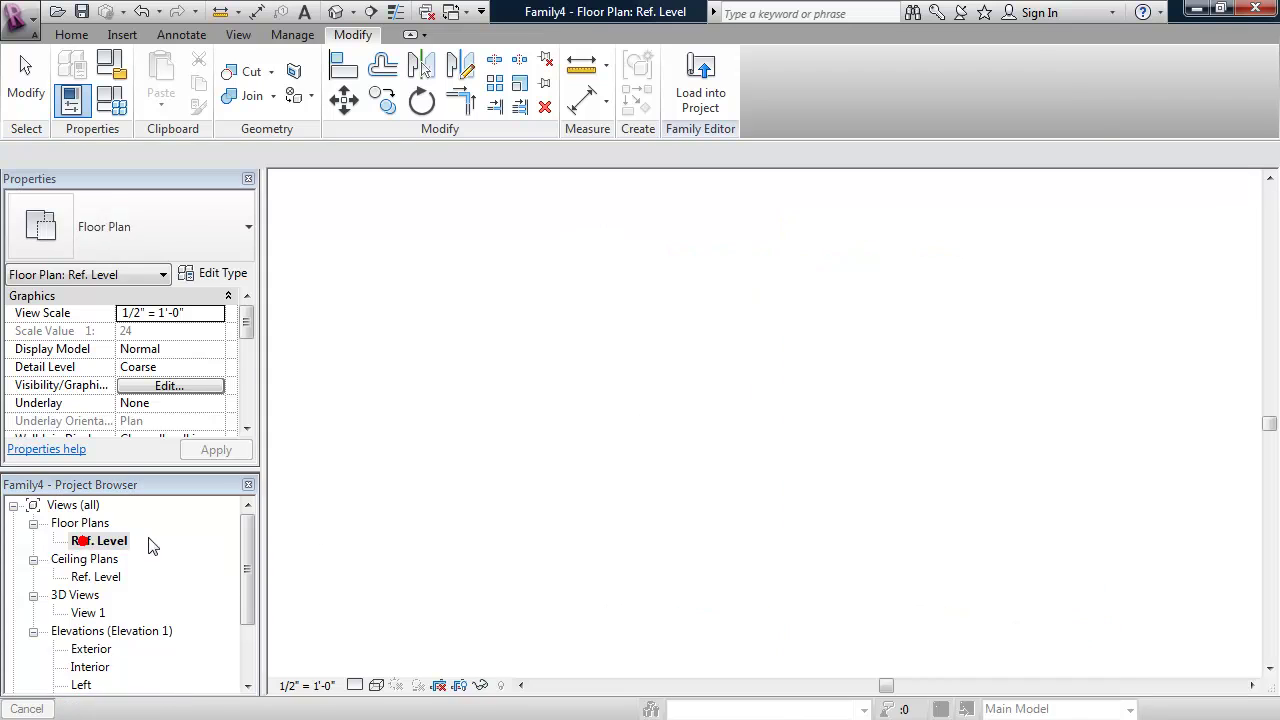
middle_drag(688, 418, 720, 457)
scroll(694, 417, down, 1)
scroll(724, 442, down, 1)
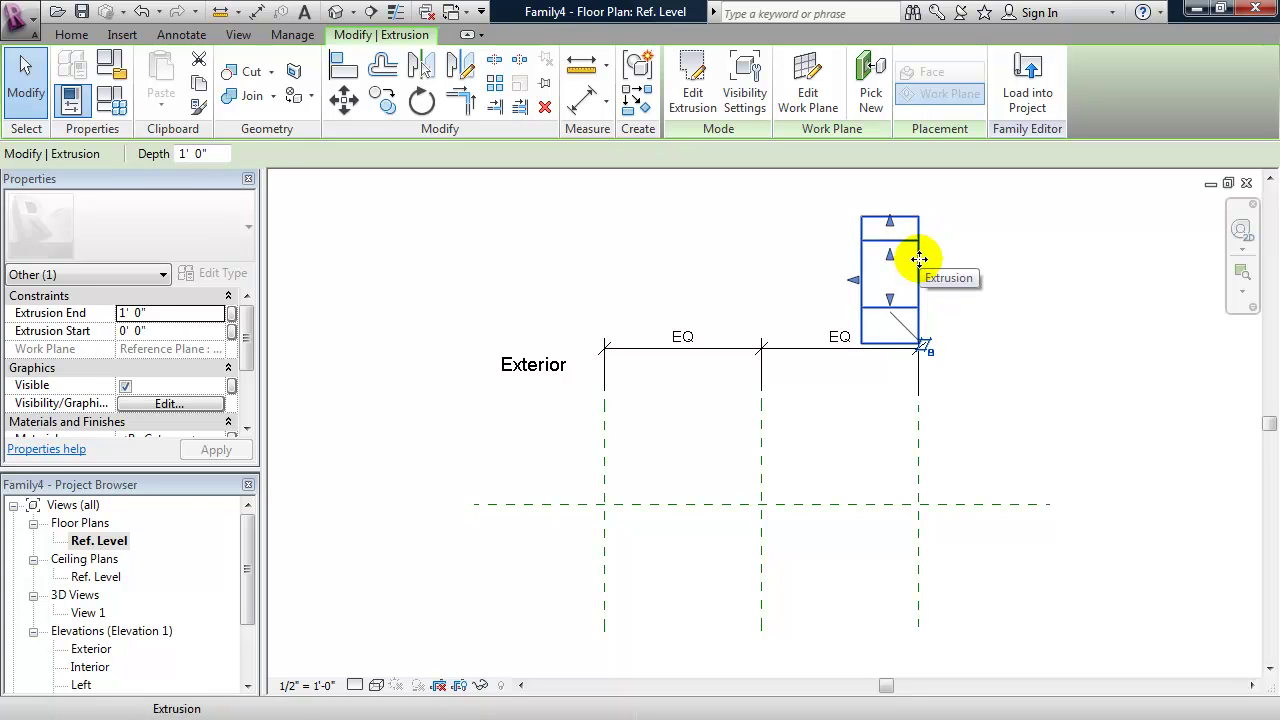
Stretch the extrusion's left end to the left vertical reference plane and lock it there.
click(920, 443)
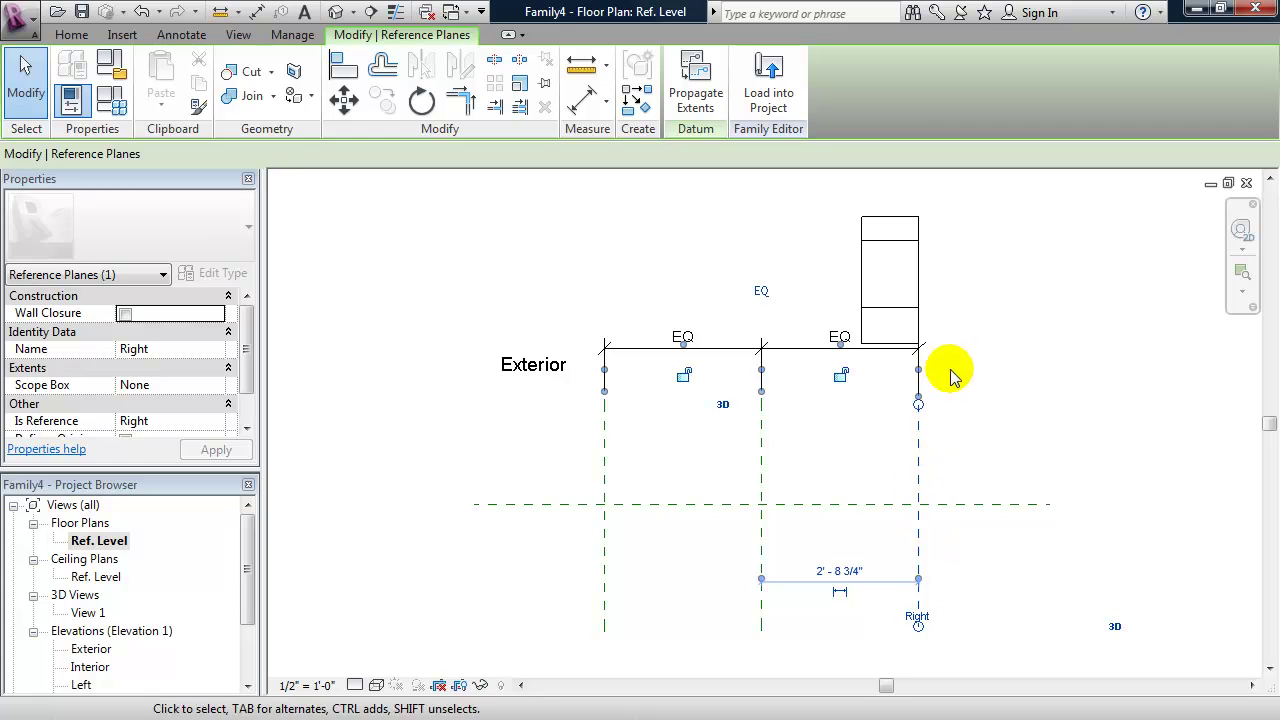
click(855, 262)
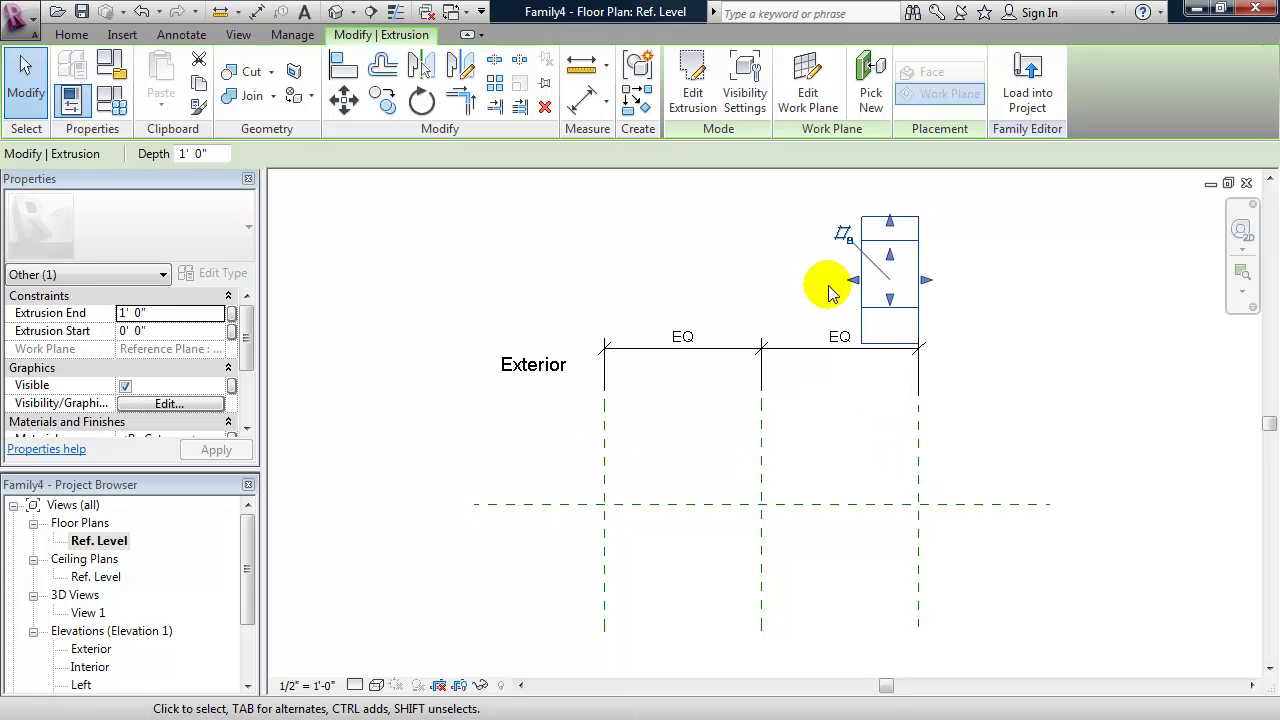
drag(853, 283, 605, 420)
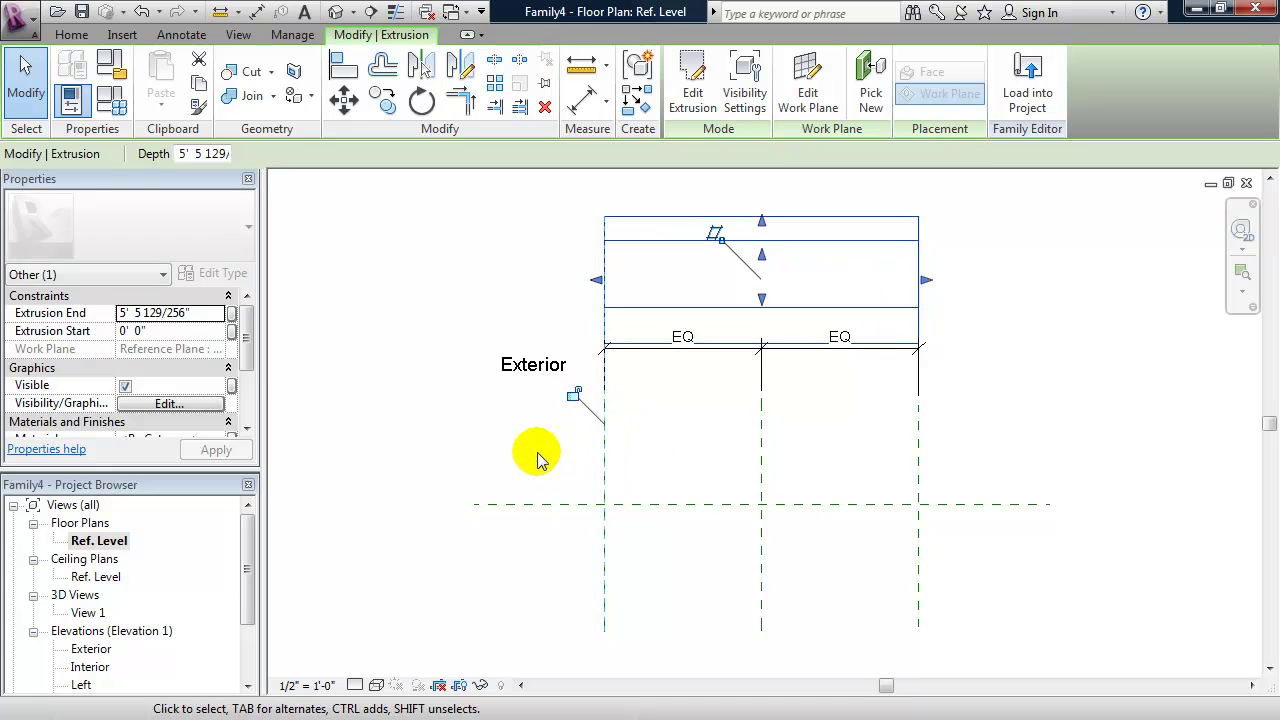
click(572, 393)
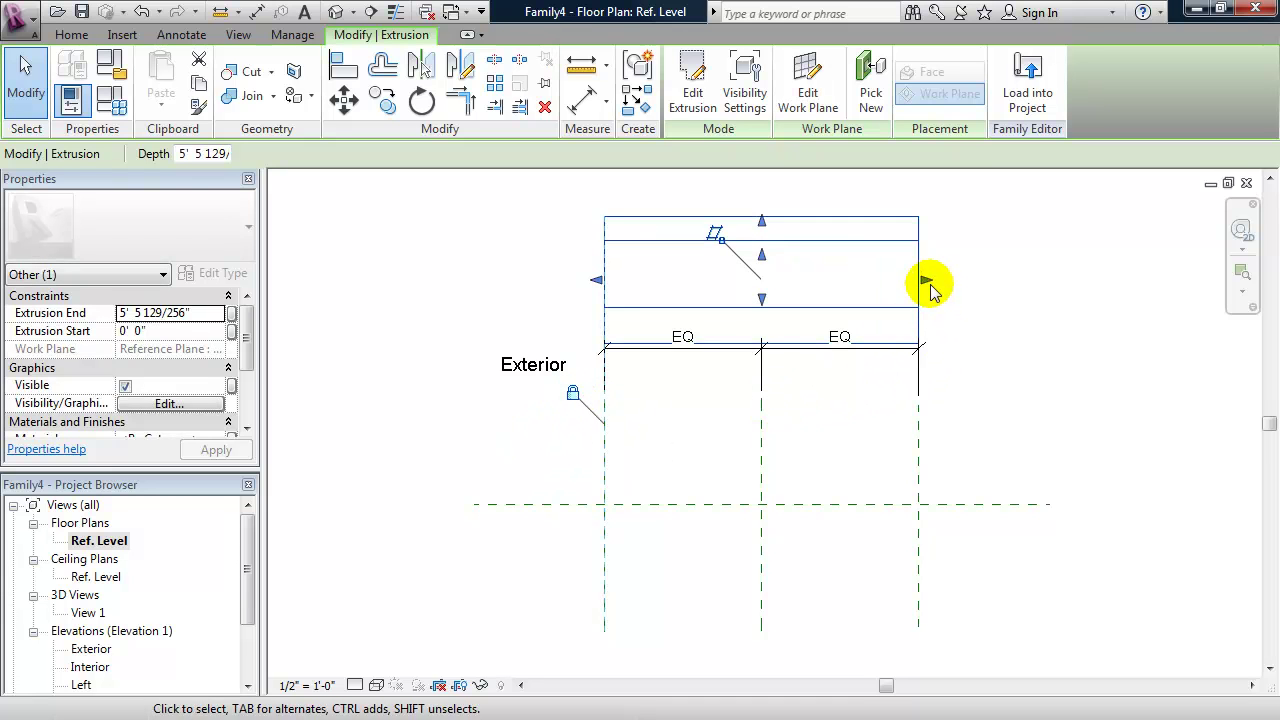
Align the extrusion's right end with the Right reference plane and lock it there.
drag(927, 280, 917, 418)
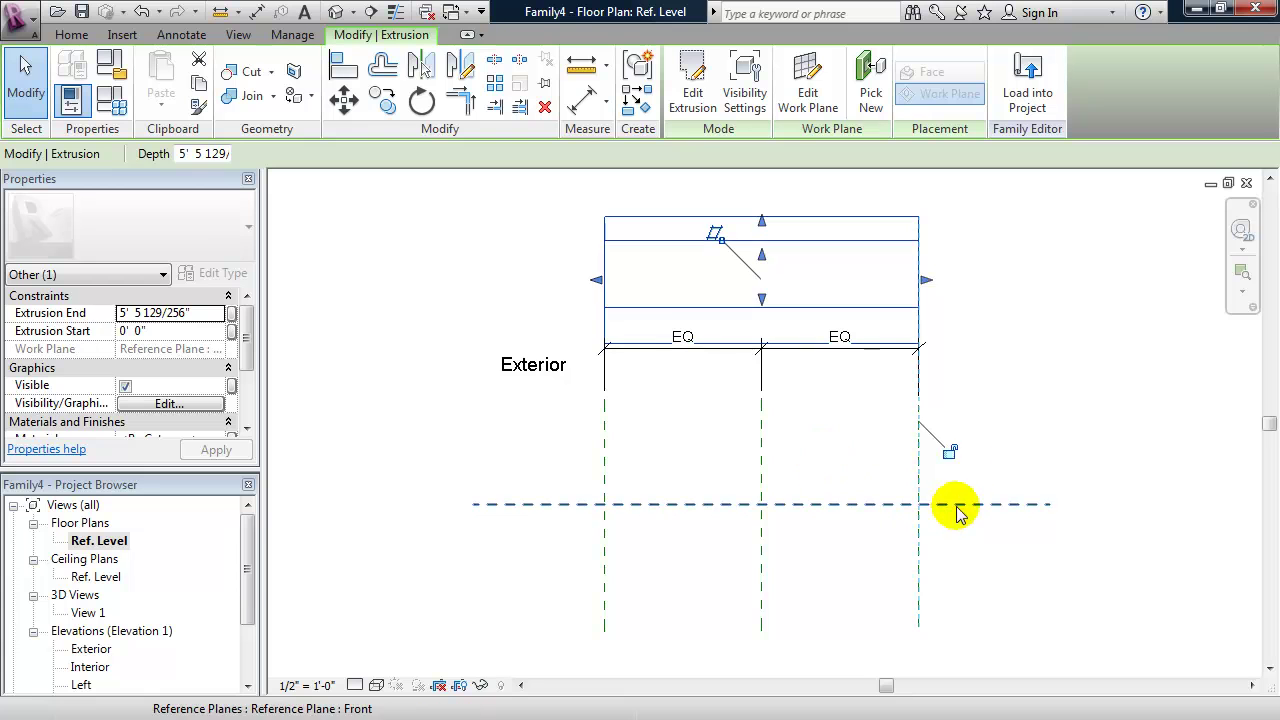
click(949, 452)
middle_drag(1055, 407, 1033, 402)
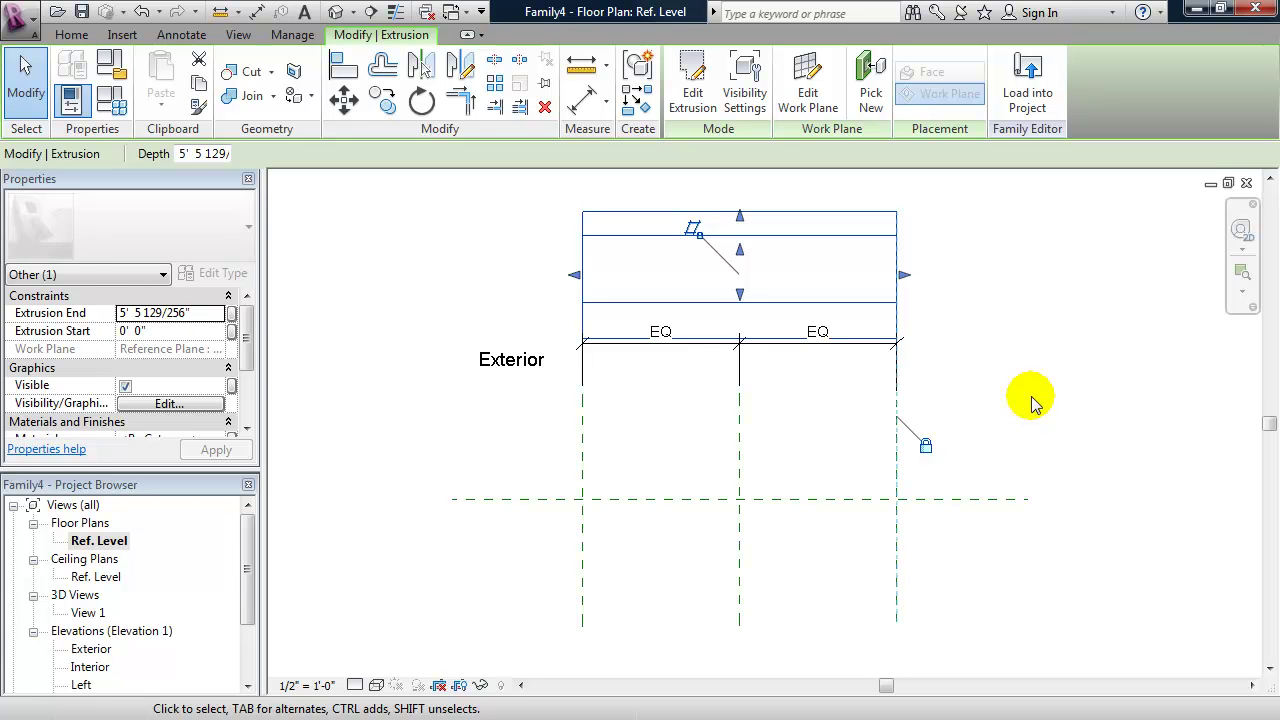
click(1033, 402)
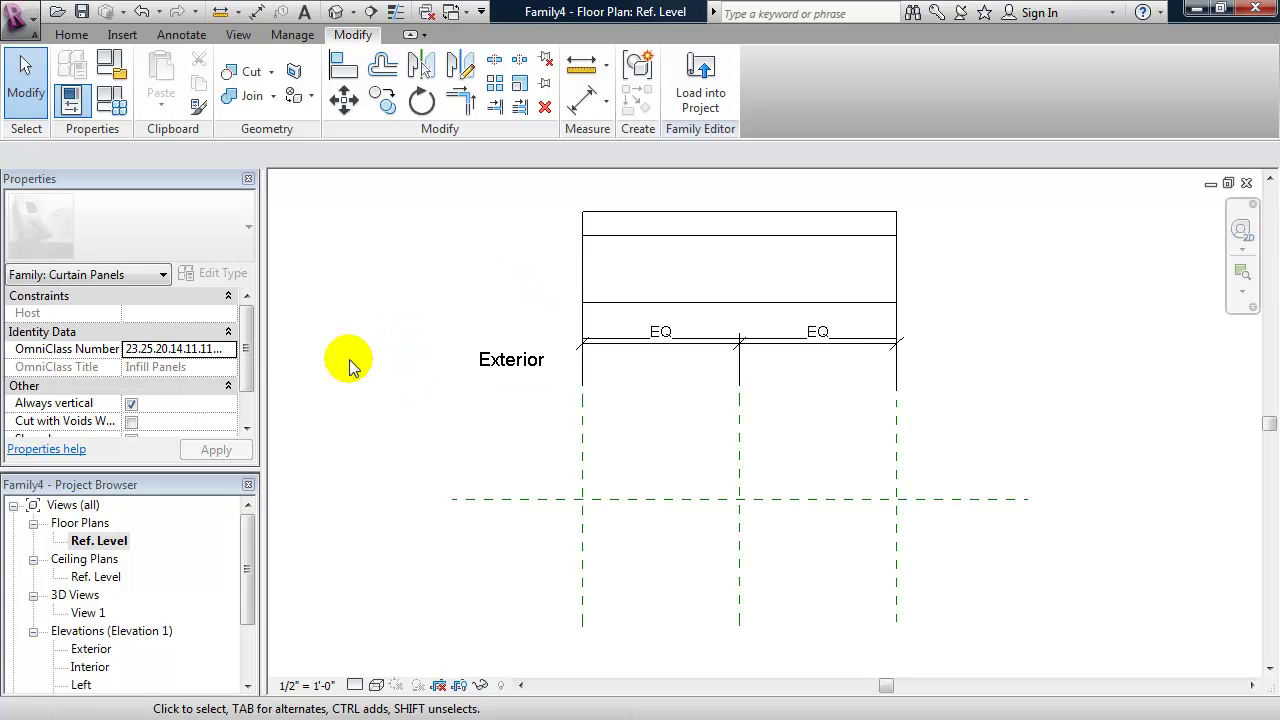
Set the Ref. Level floor plan's view range to an Unlimited top and a cut plane offset of 10'.
click(163, 274)
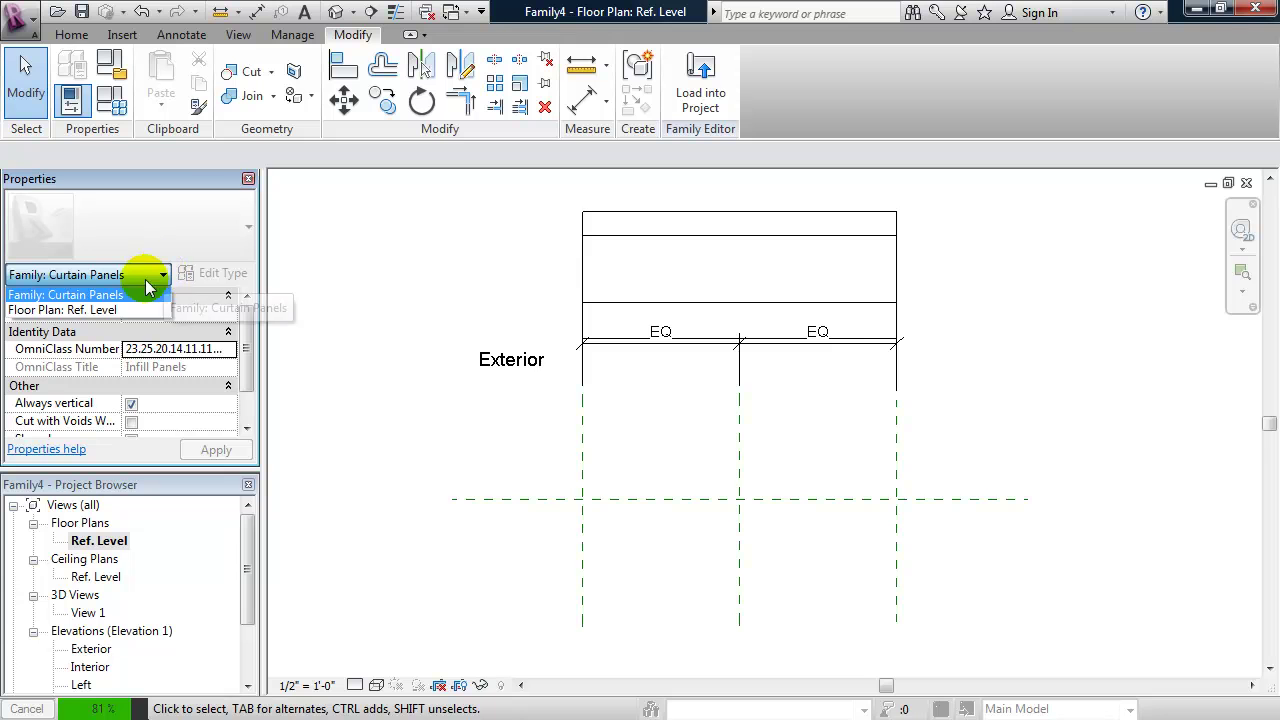
click(74, 312)
drag(245, 328, 249, 412)
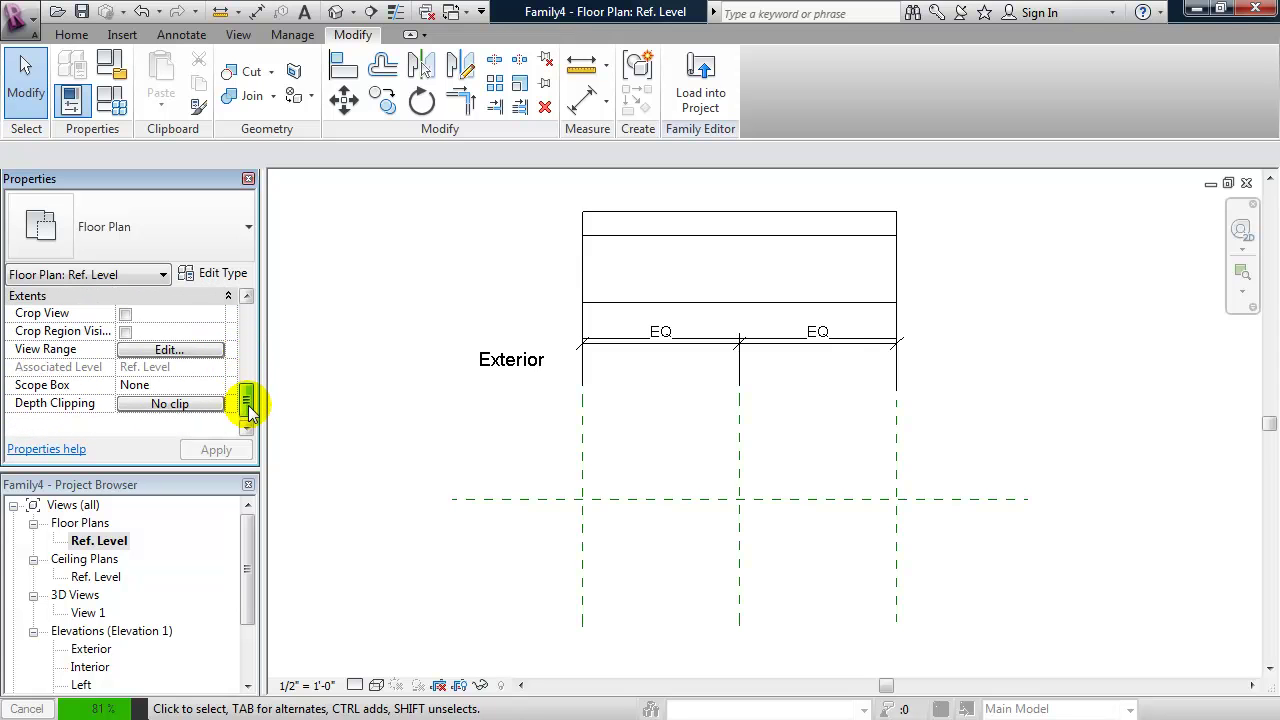
click(168, 350)
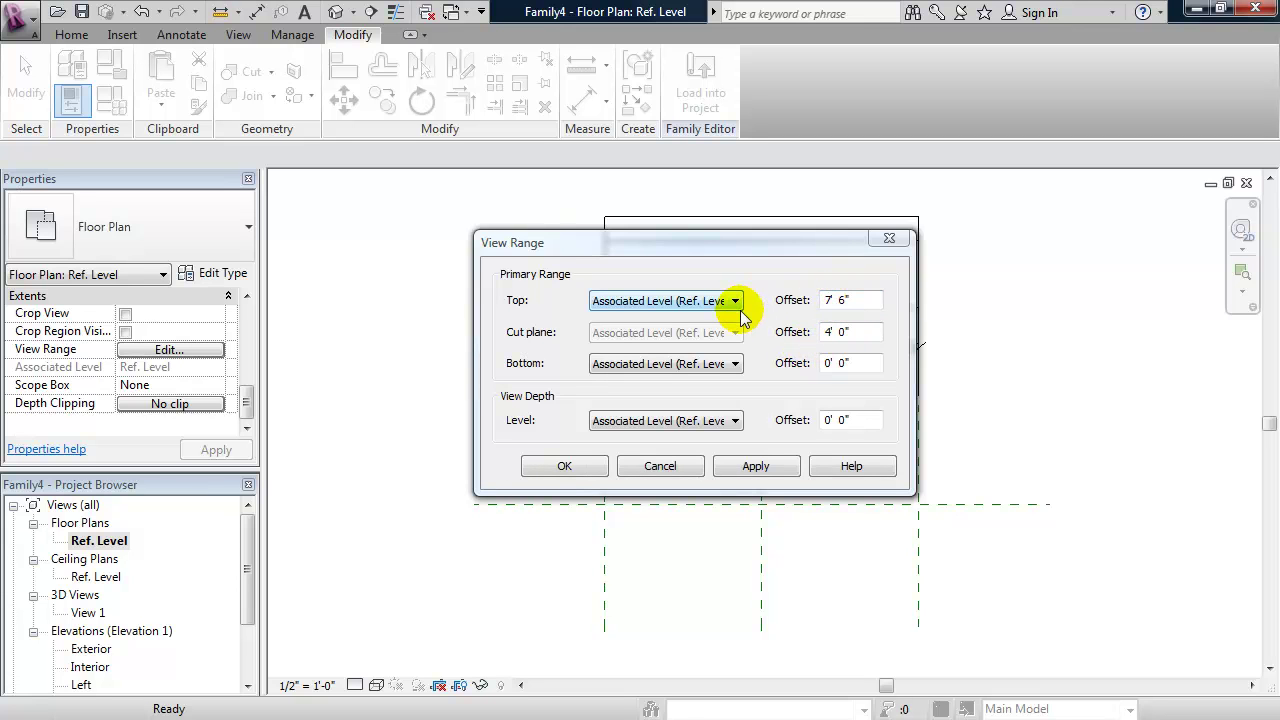
click(636, 300)
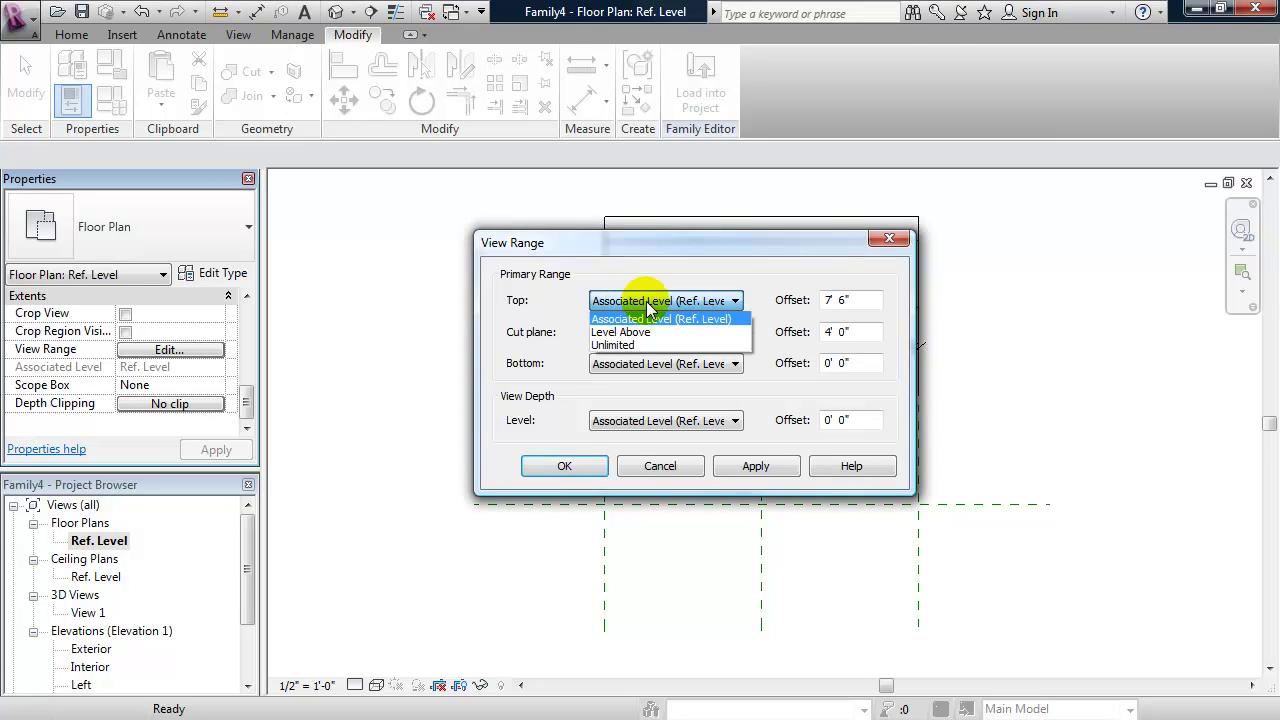
click(626, 345)
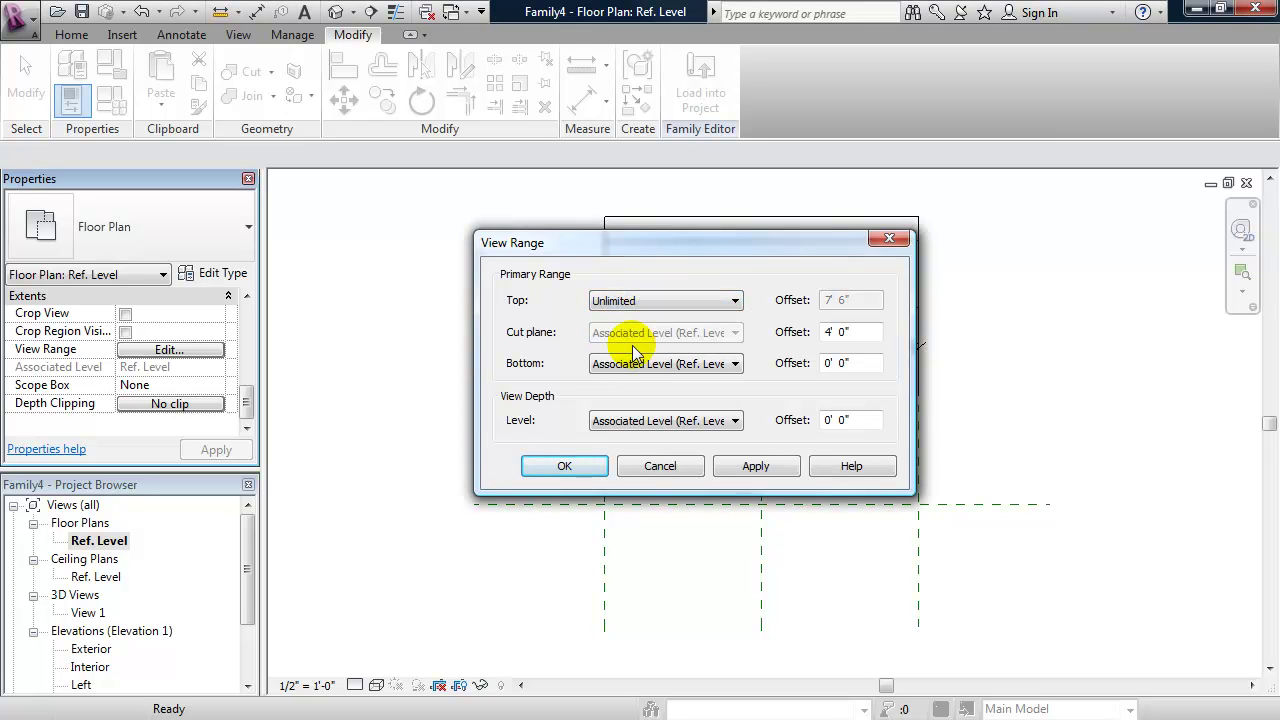
click(865, 335)
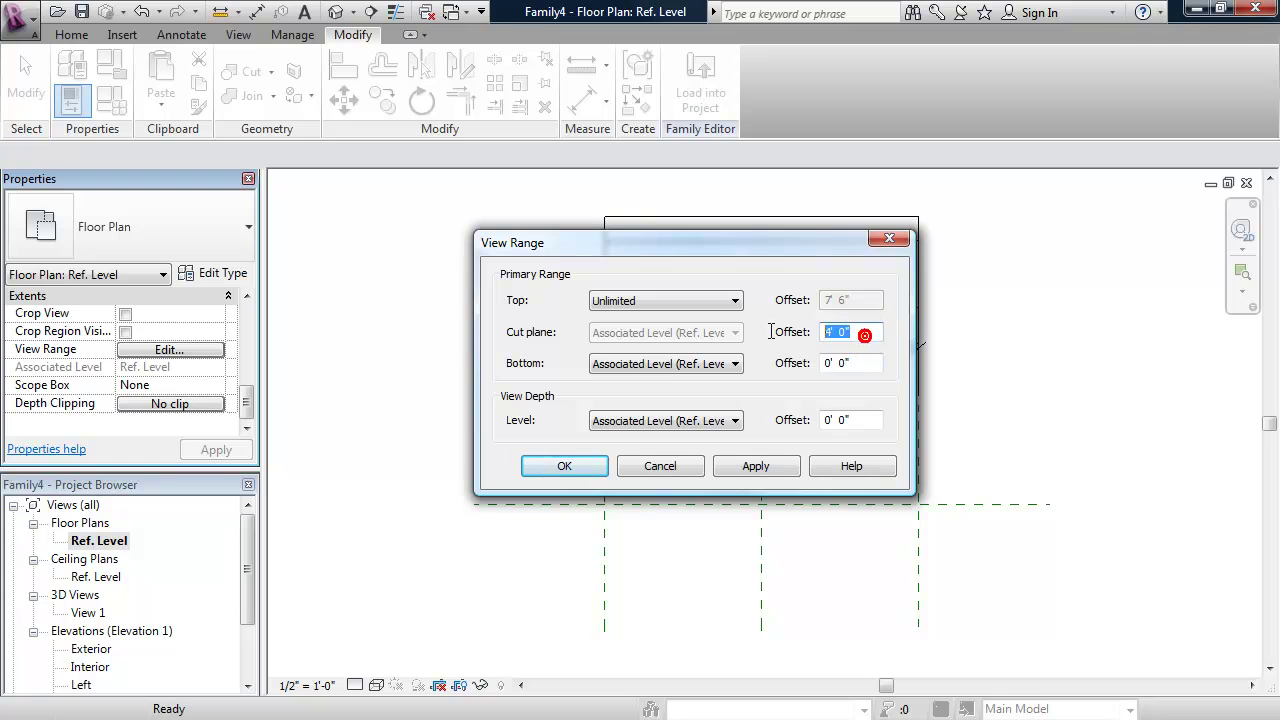
text(10)
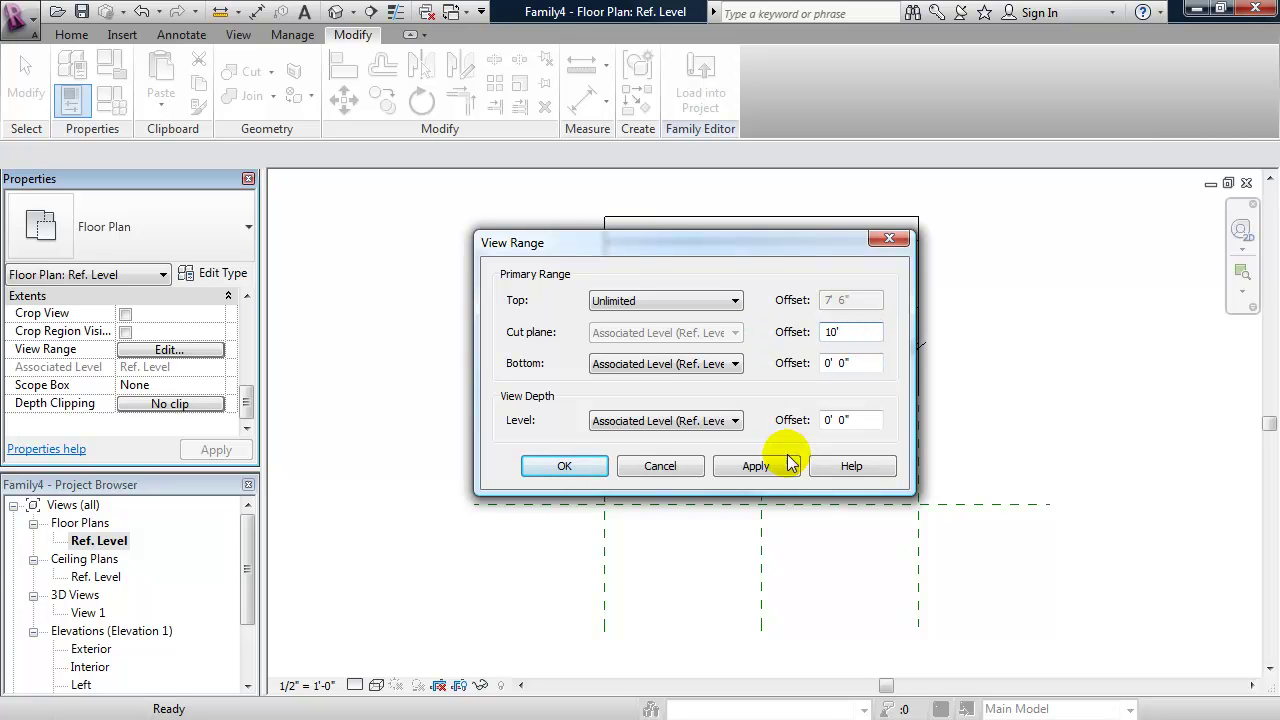
click(576, 470)
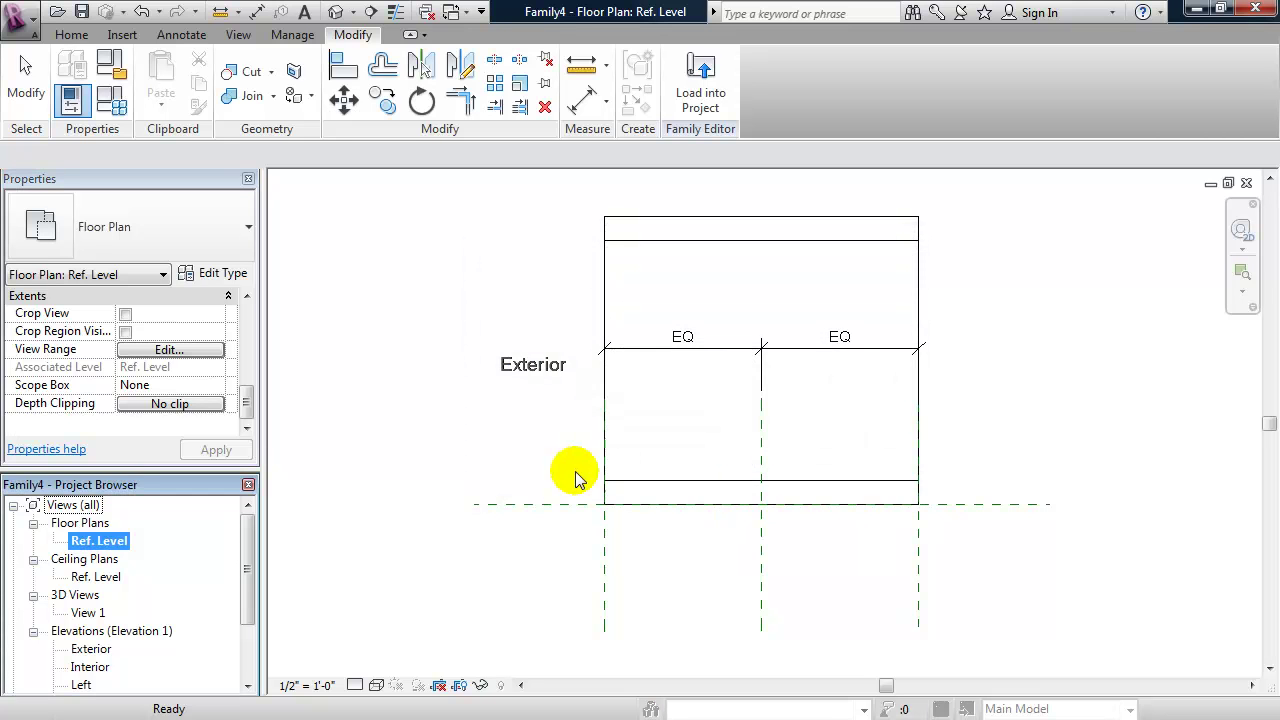
click(1043, 420)
middle_drag(1040, 431, 1004, 418)
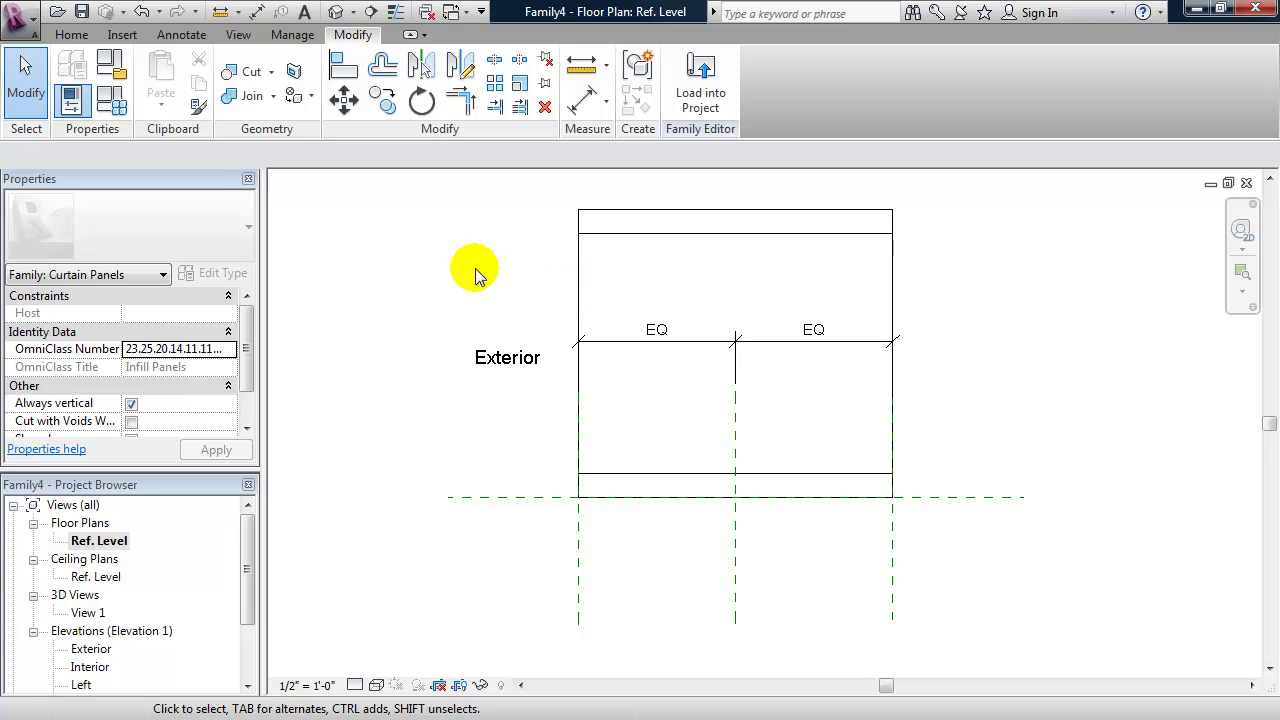
Add a type-based family parameter named Material, with Material as its parameter type, grouped under Materials and Finishes.
click(116, 110)
drag(959, 251, 729, 197)
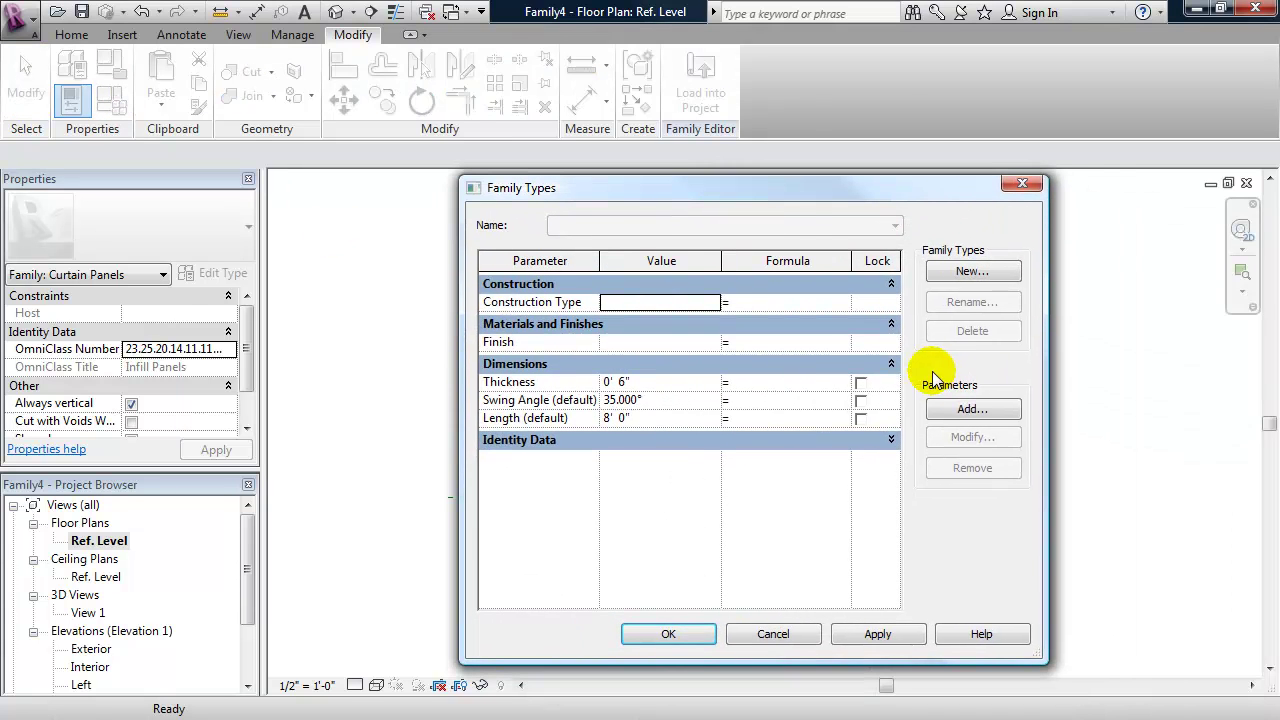
click(972, 418)
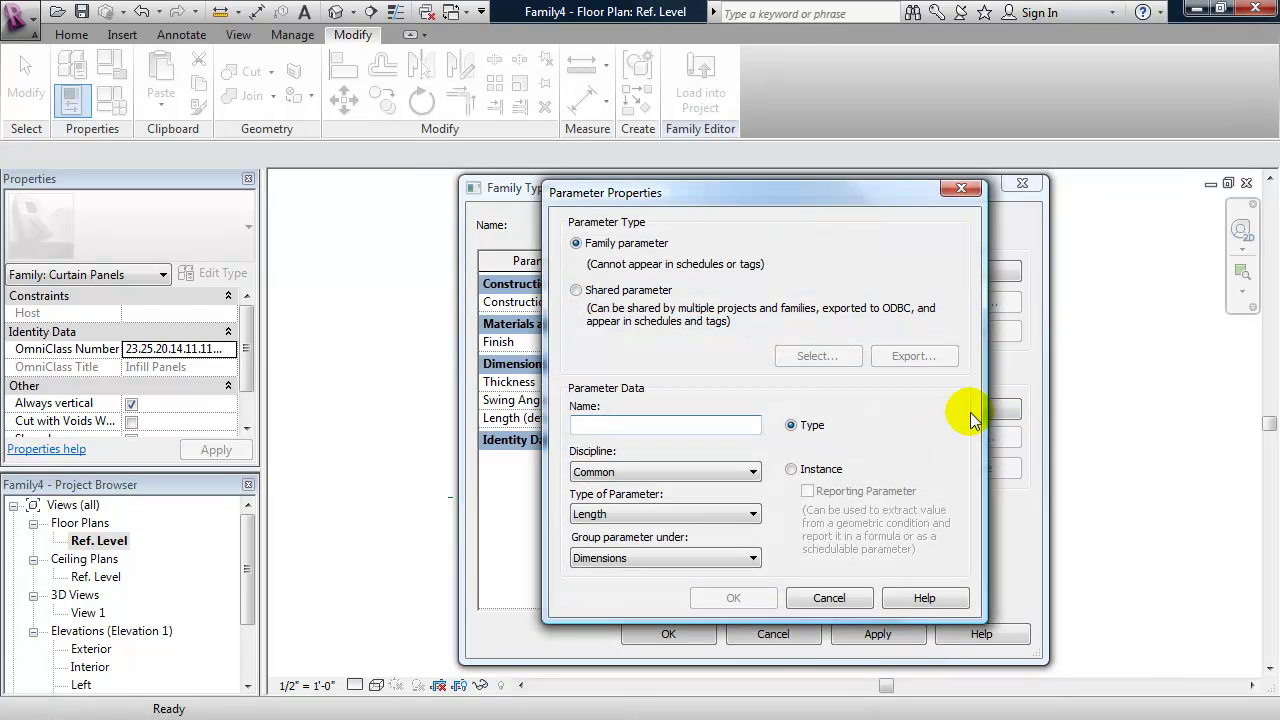
text(Material)
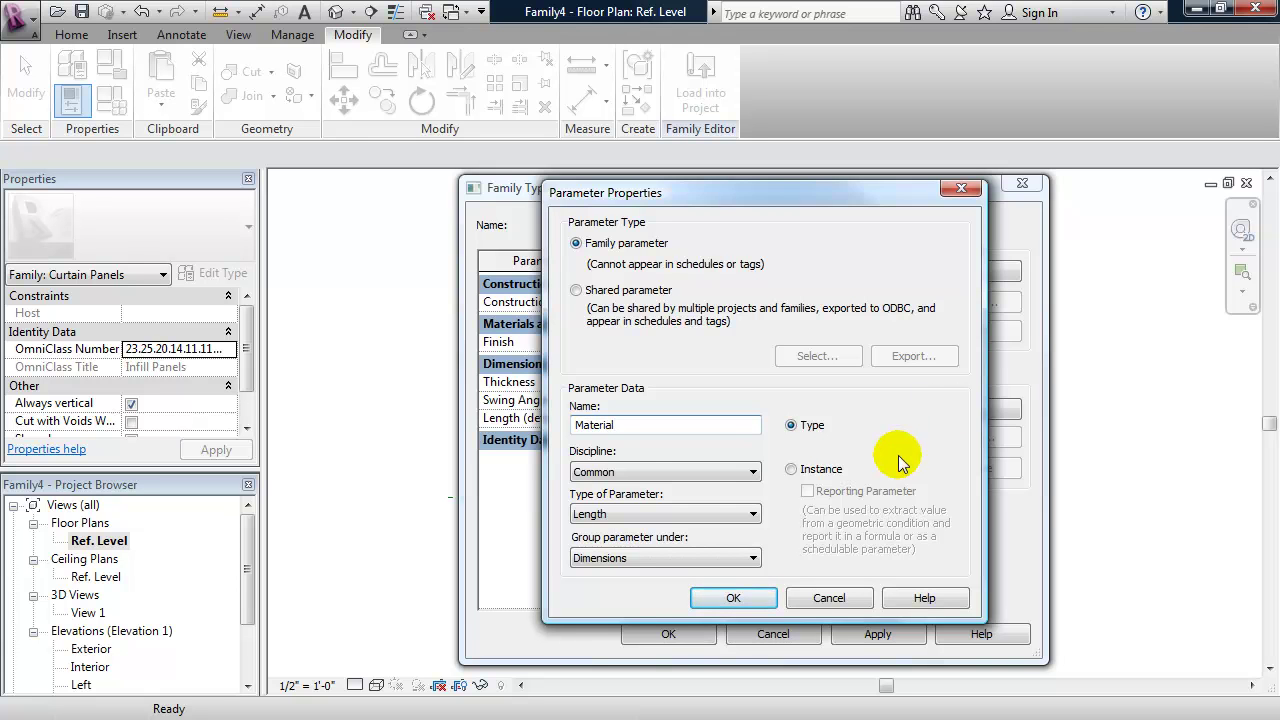
click(611, 518)
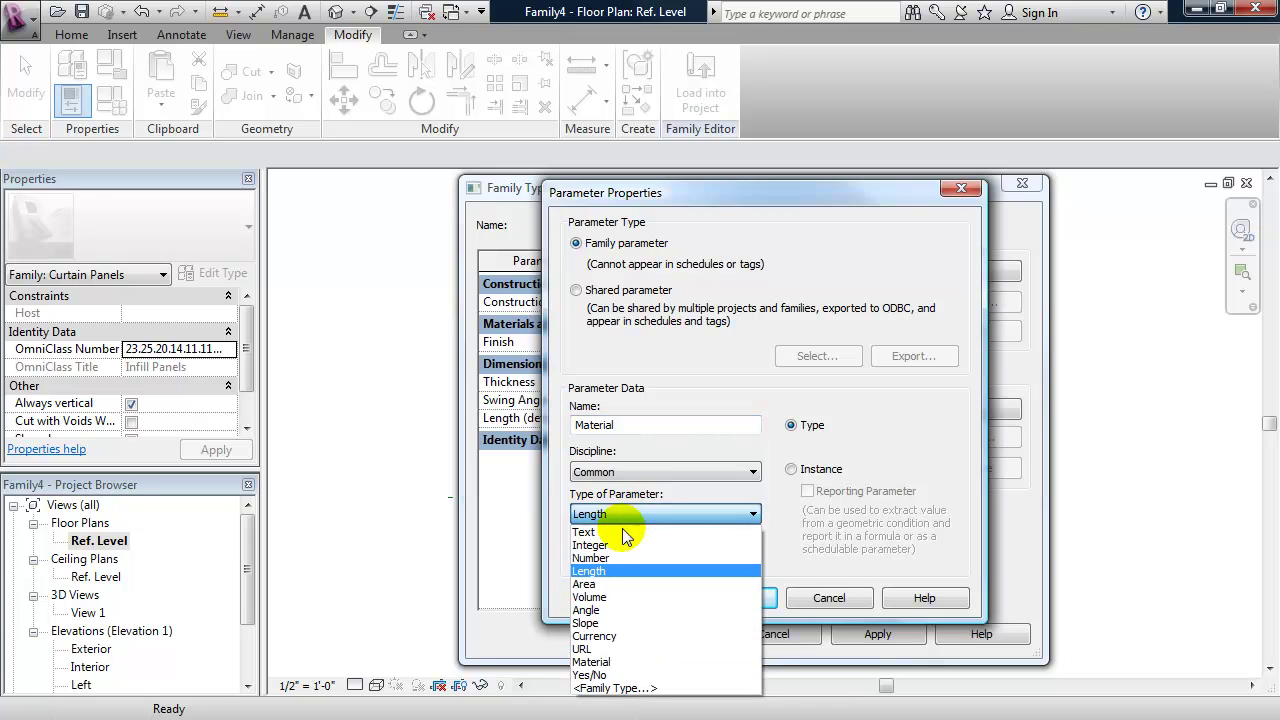
click(595, 662)
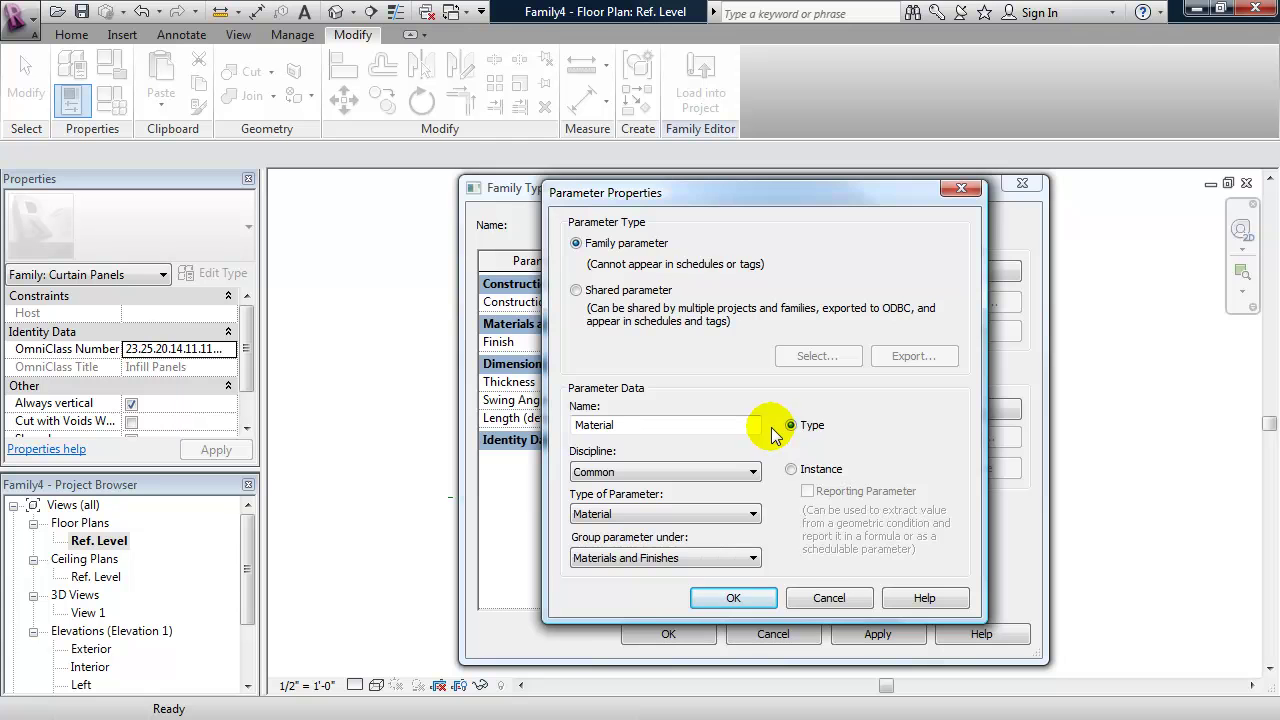
click(733, 597)
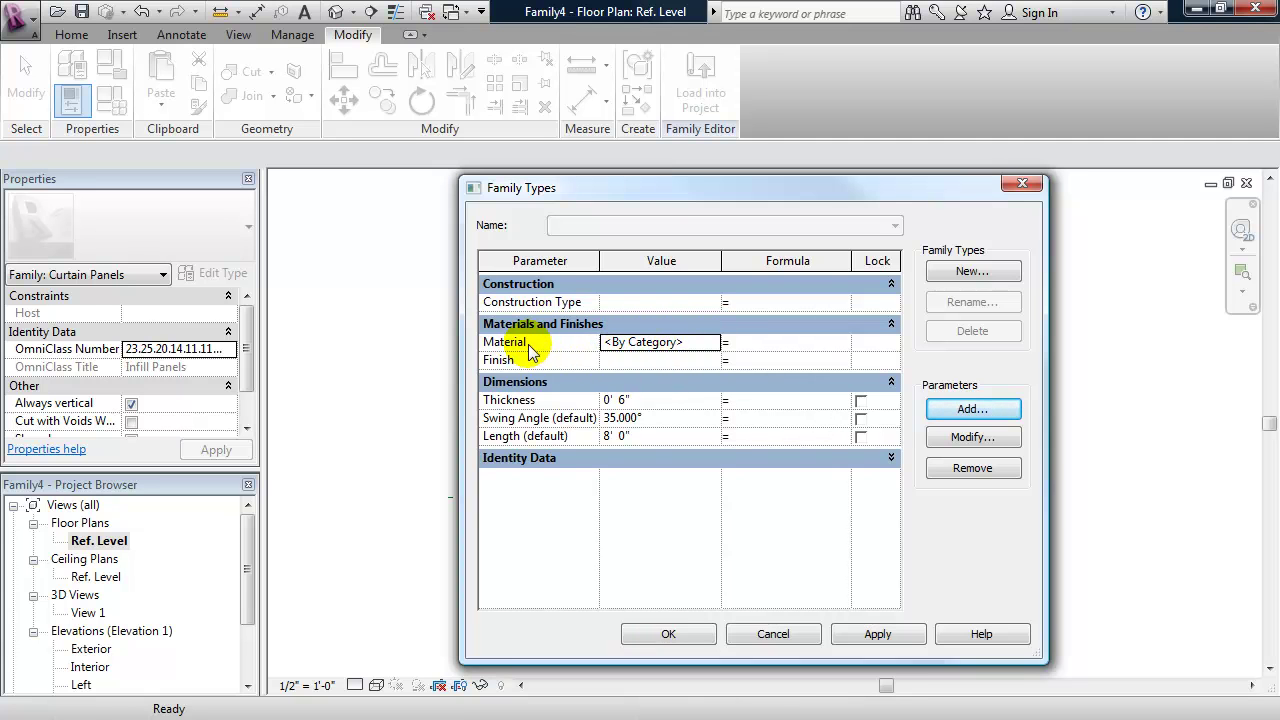
Assign Glass as the value of the family's Material parameter and accept the family types.
click(697, 342)
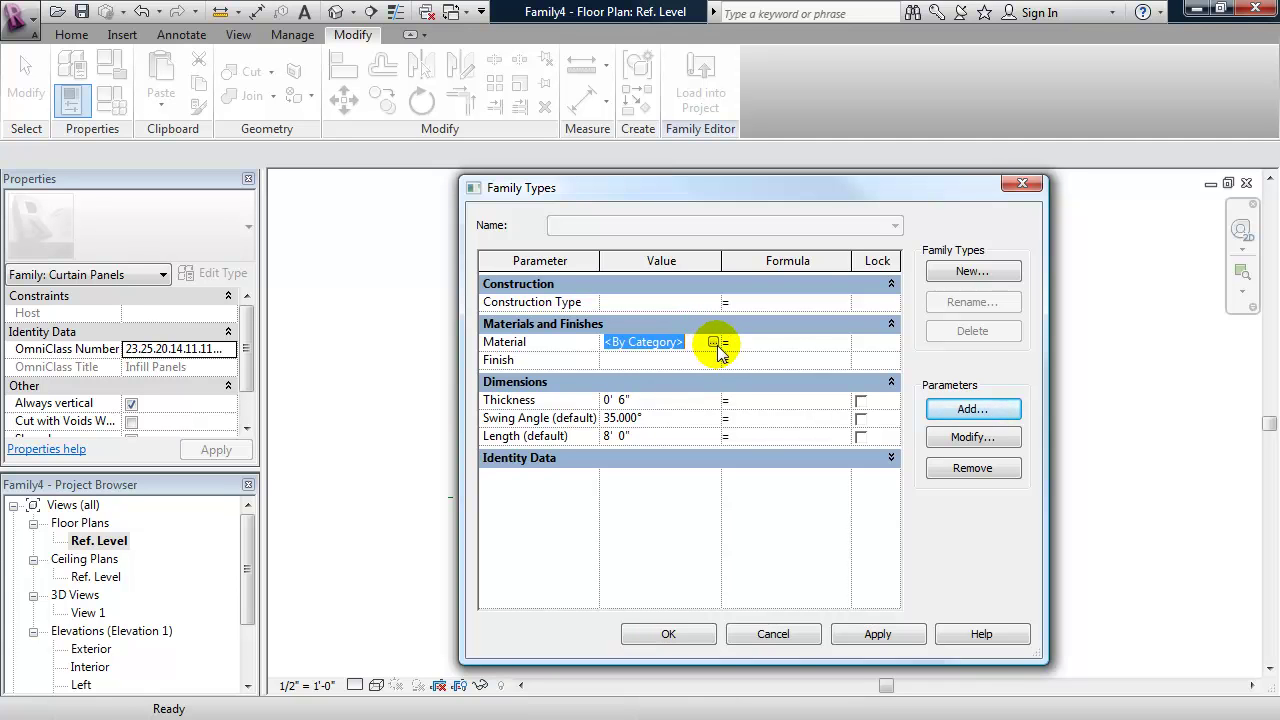
click(713, 342)
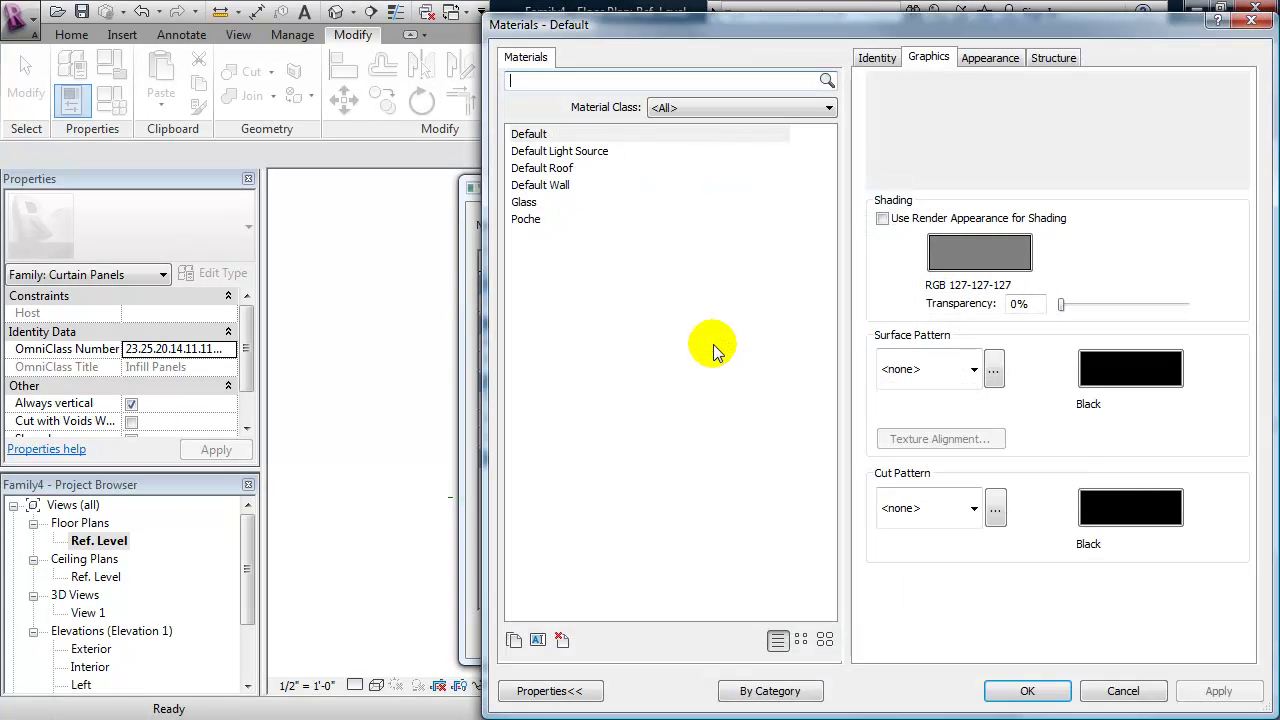
click(522, 203)
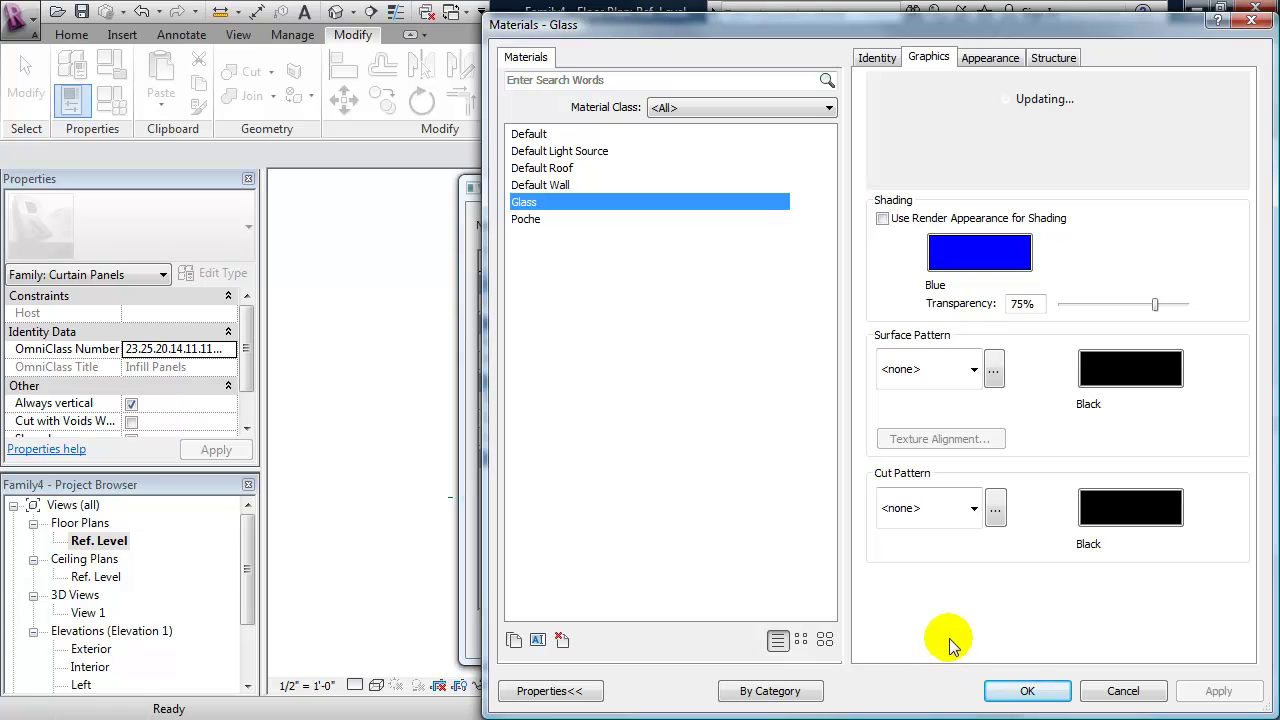
click(1018, 691)
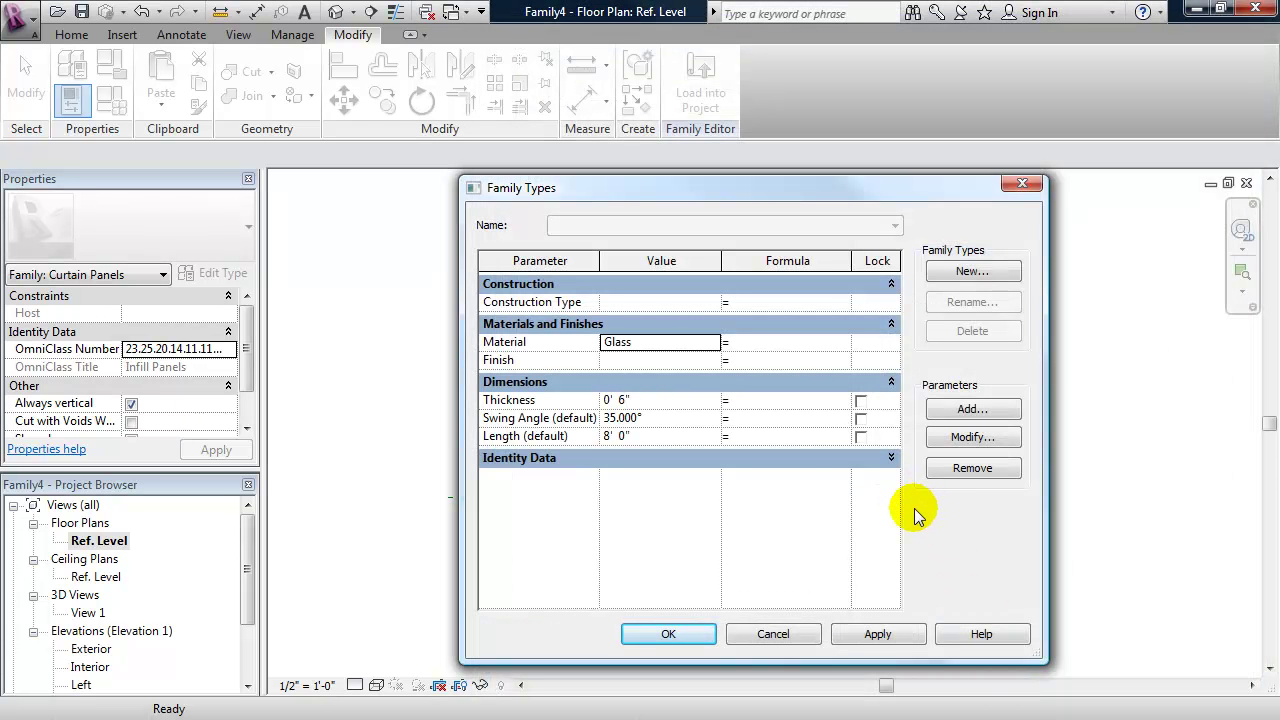
click(670, 633)
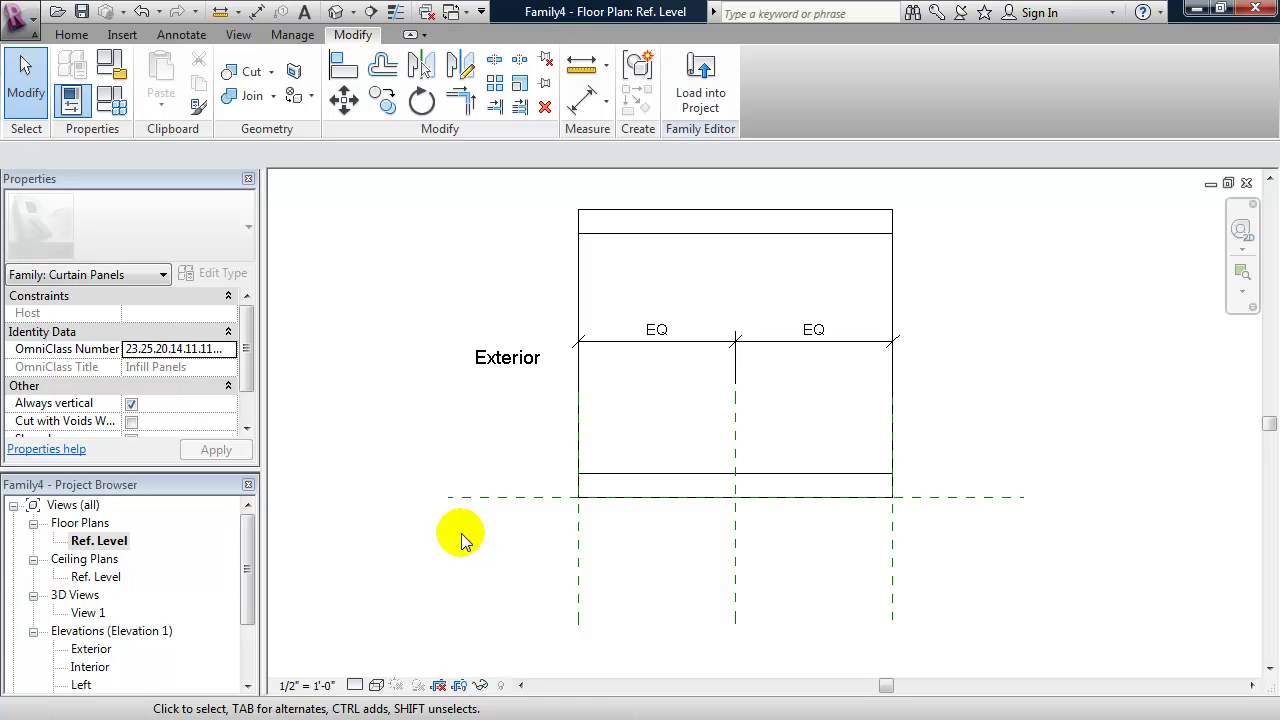
Associate the extrusion's material property with the Material family parameter.
click(582, 236)
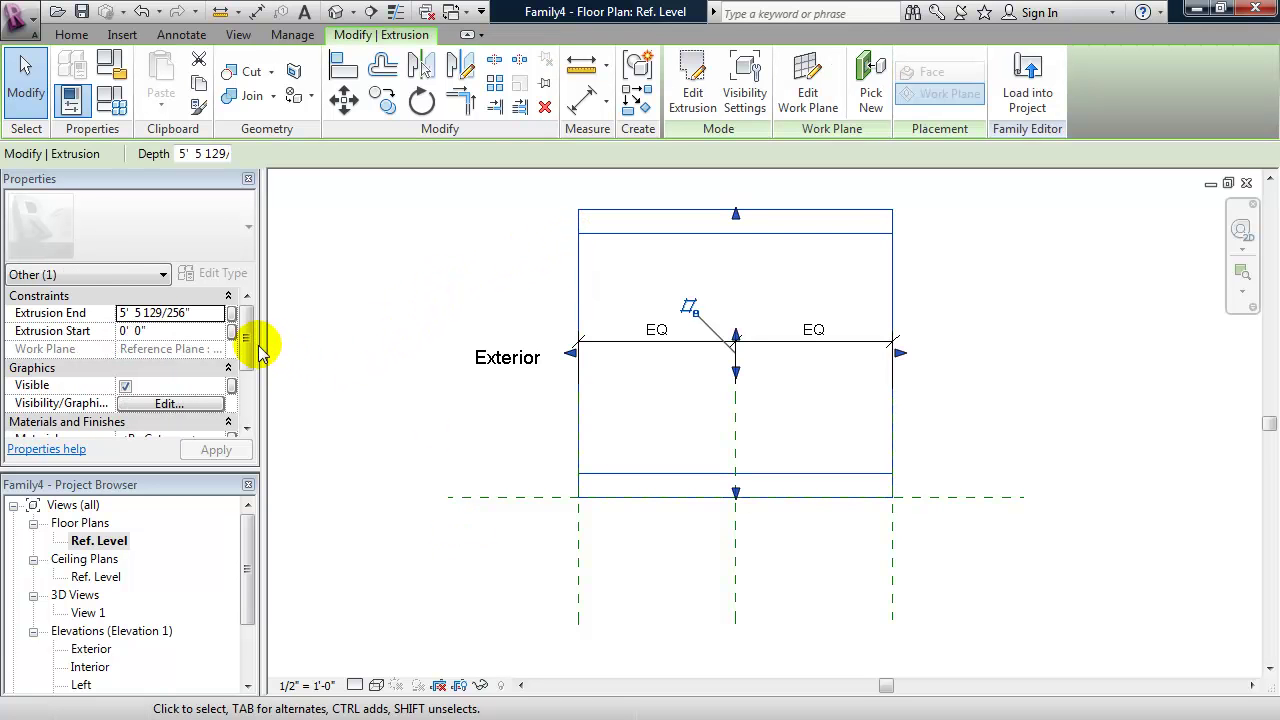
drag(250, 340, 247, 352)
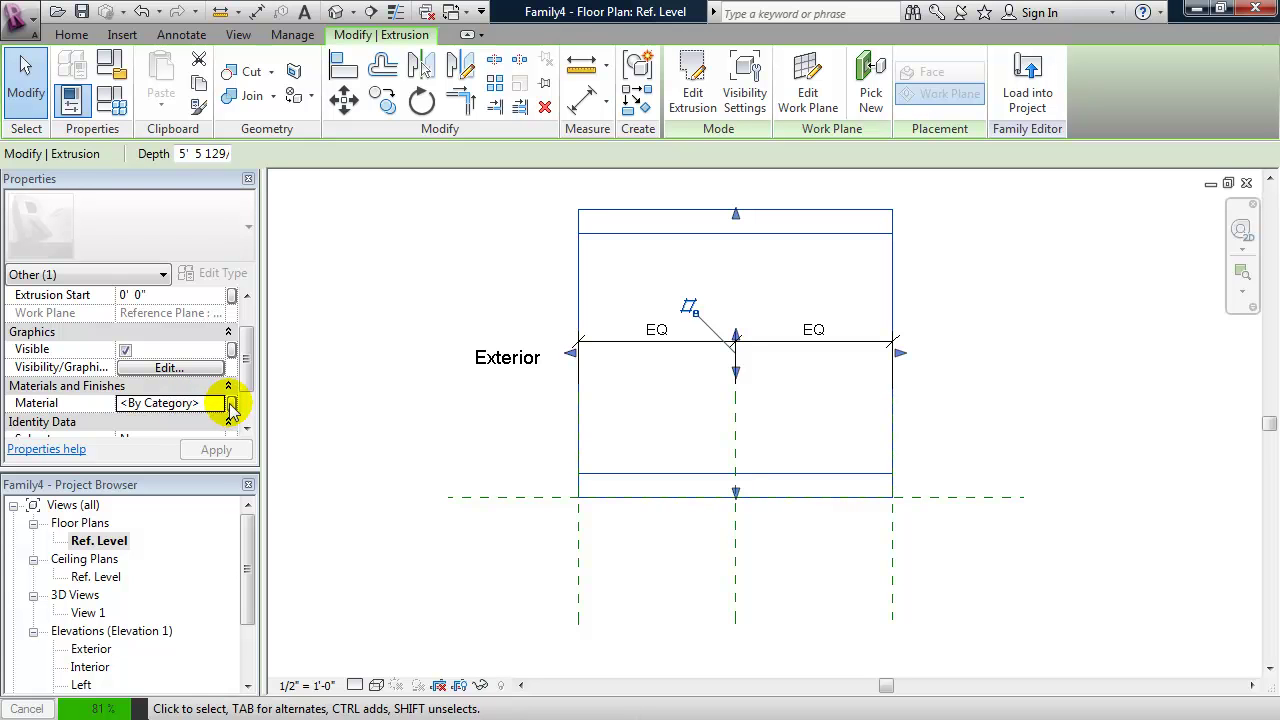
click(231, 403)
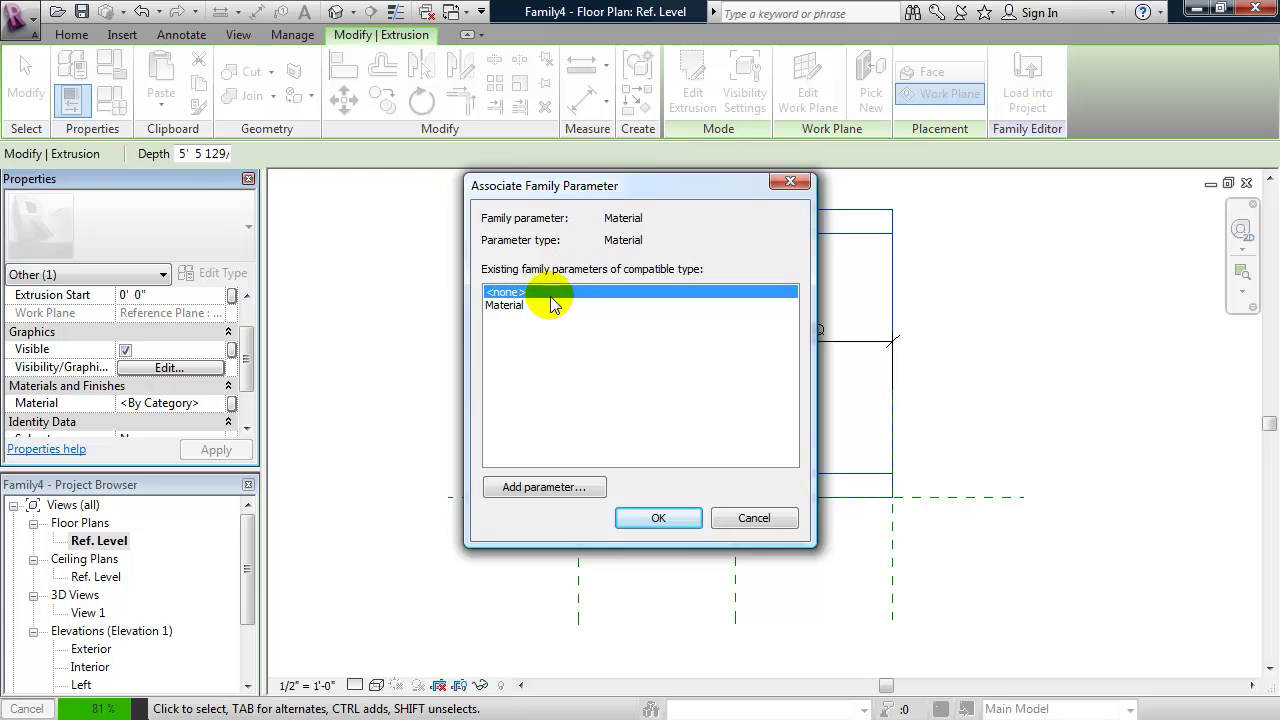
click(510, 308)
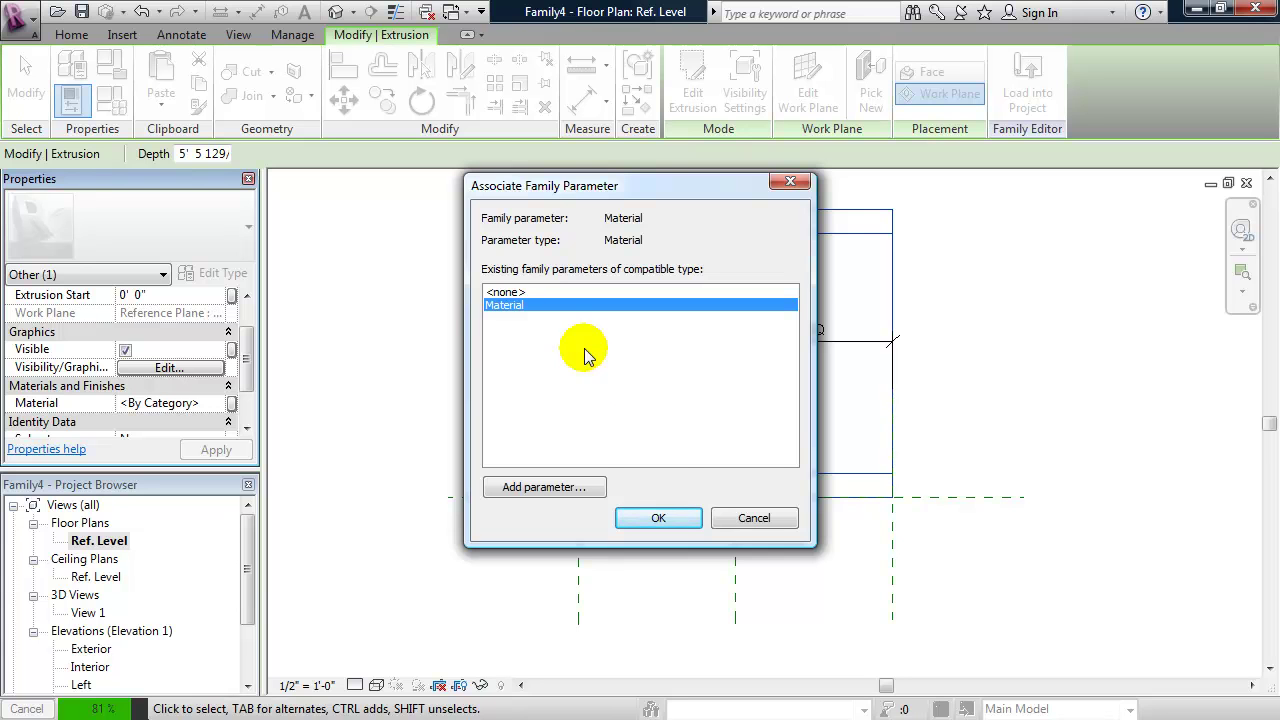
click(660, 518)
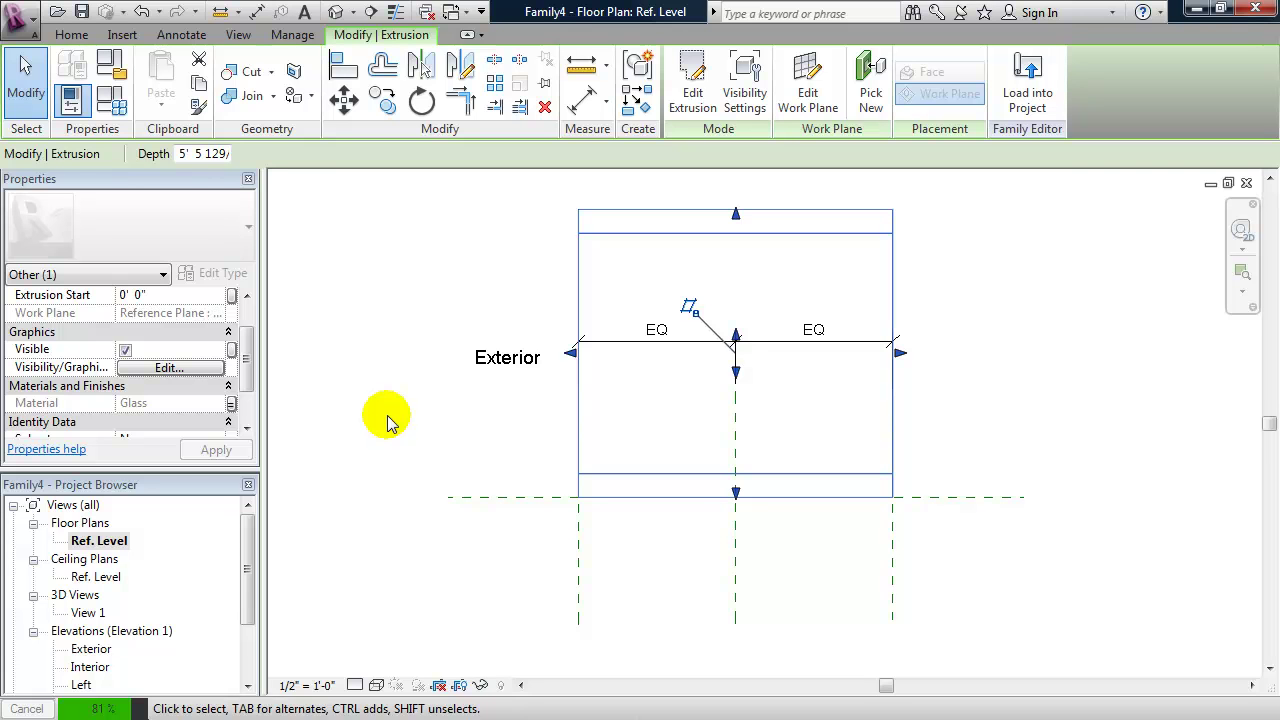
Load the panel family into the project and open the default 3D view.
click(1035, 78)
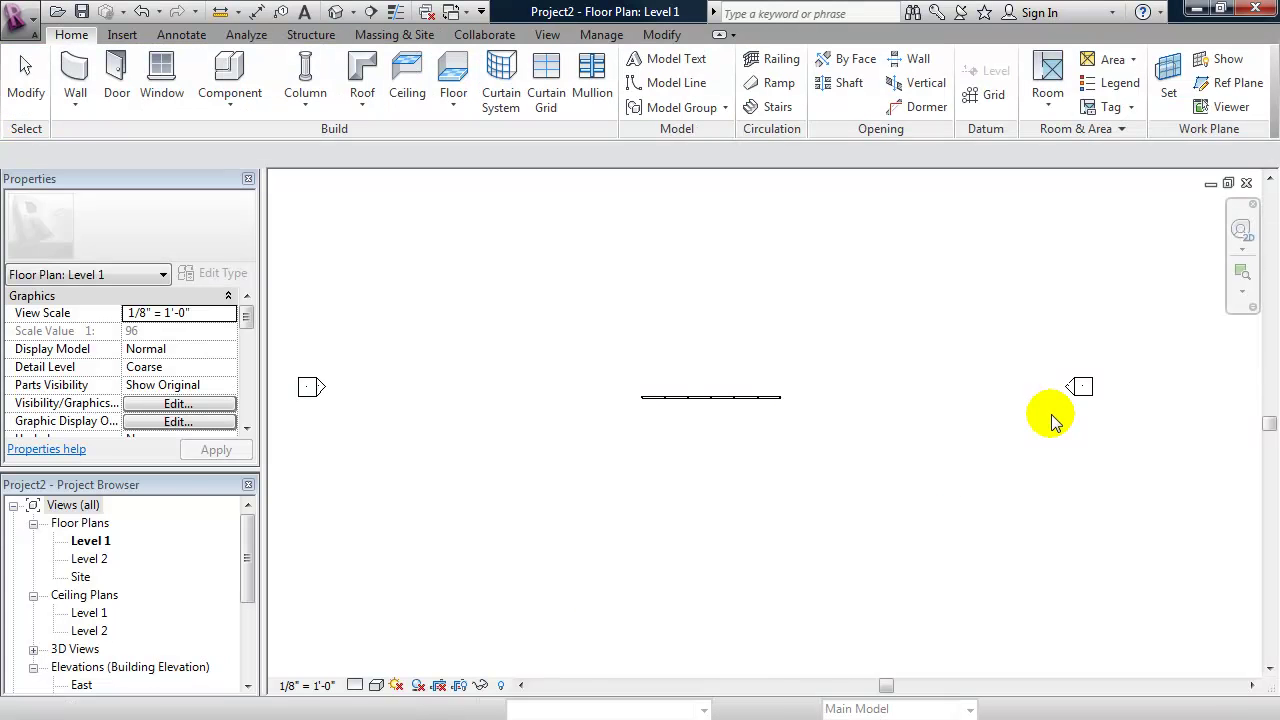
click(336, 12)
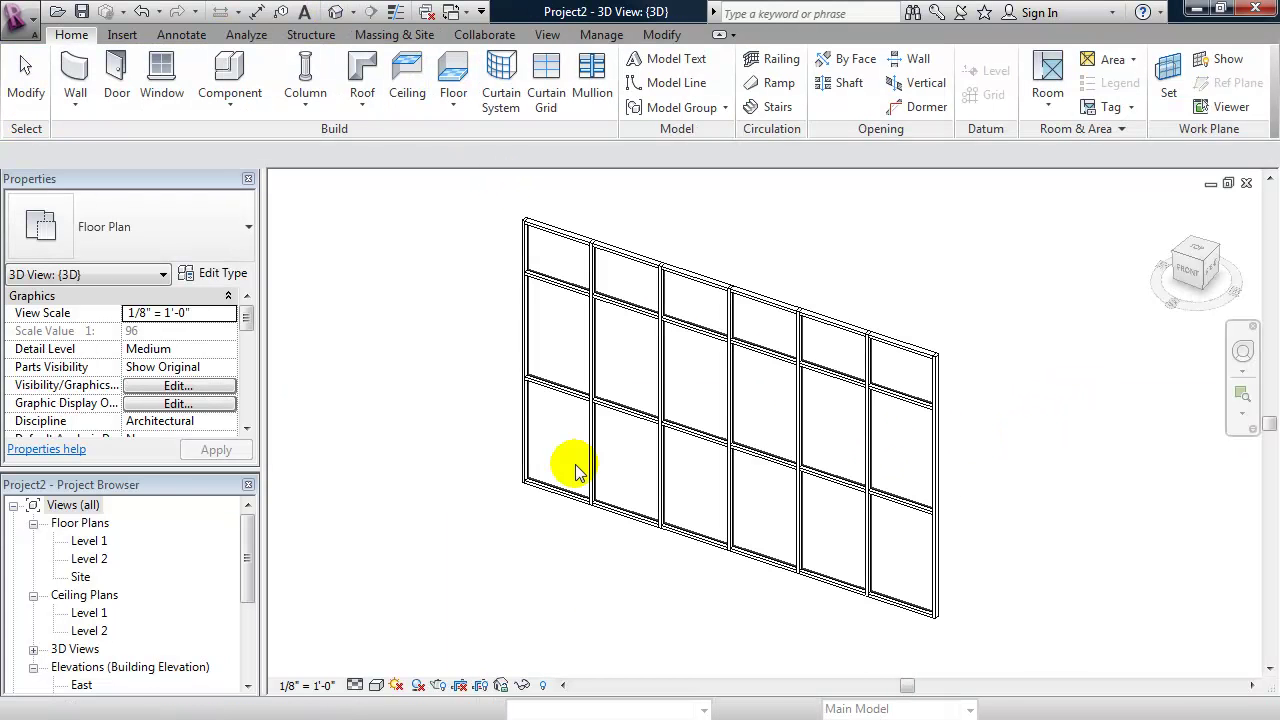
Unpin the third glazed panel in the curtain wall's middle row and change its type to Family4.
key(Tab)
click(742, 437)
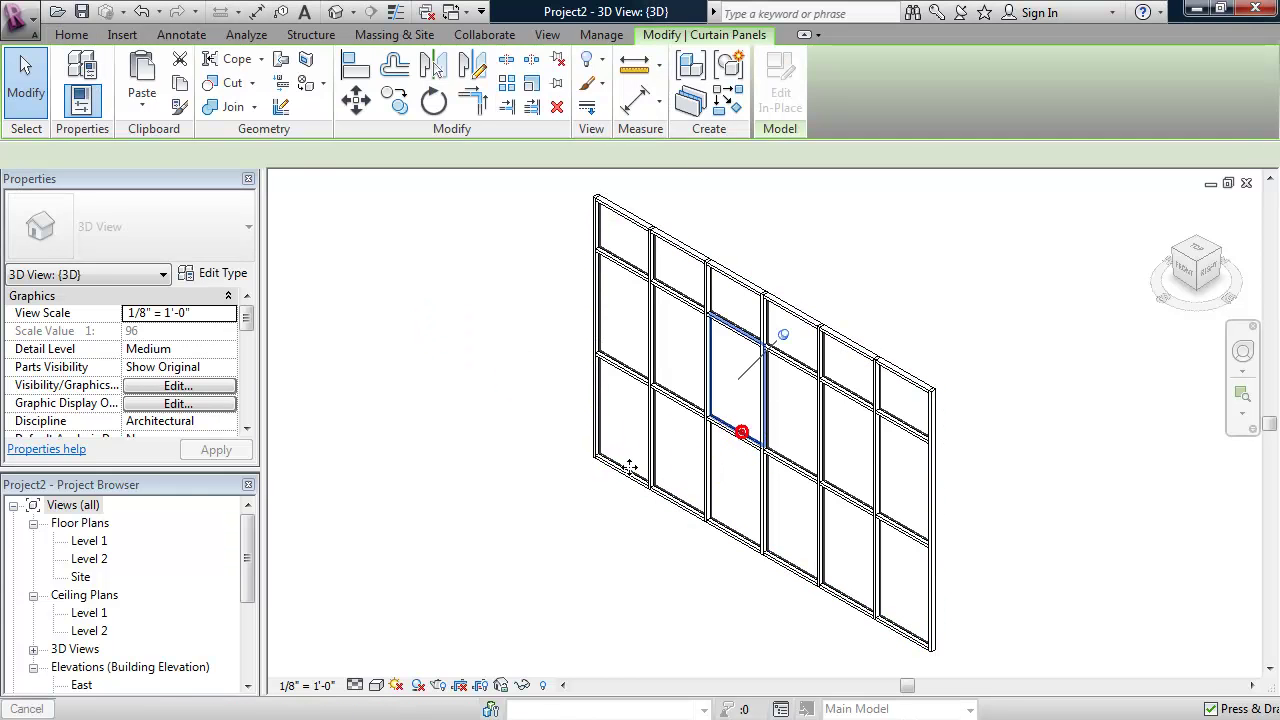
click(784, 336)
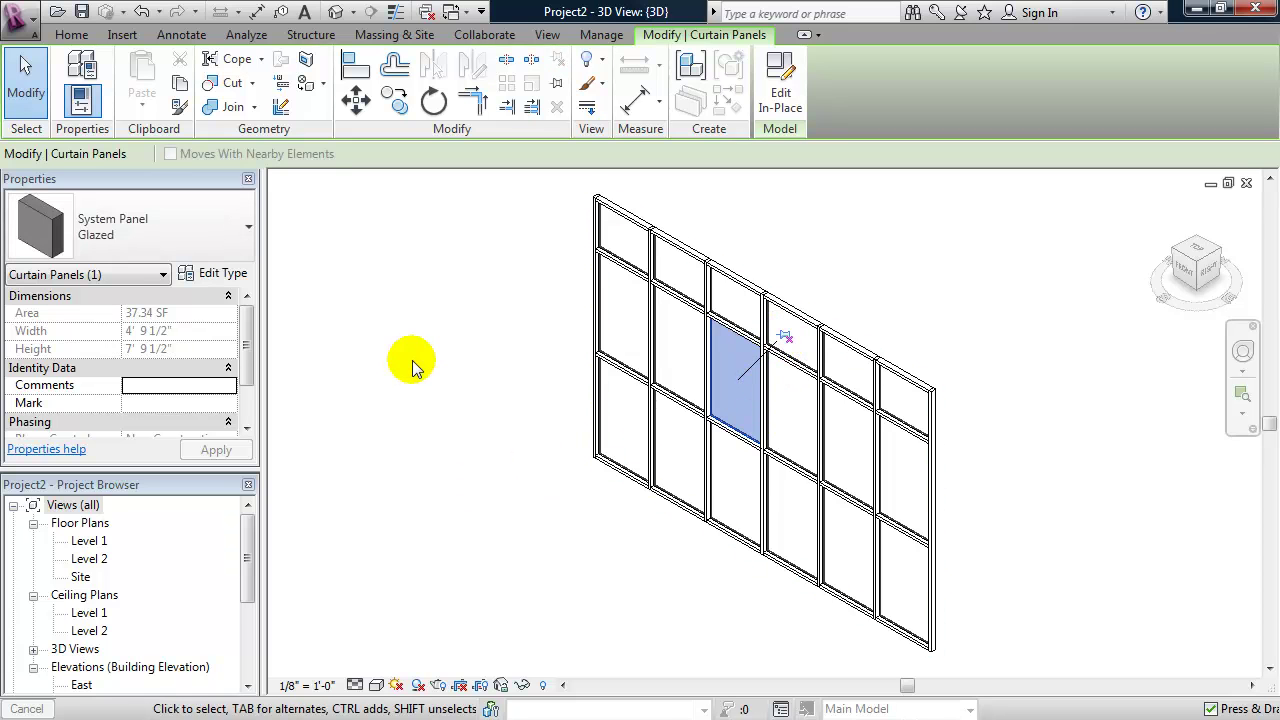
click(216, 224)
scroll(255, 440, up, 1)
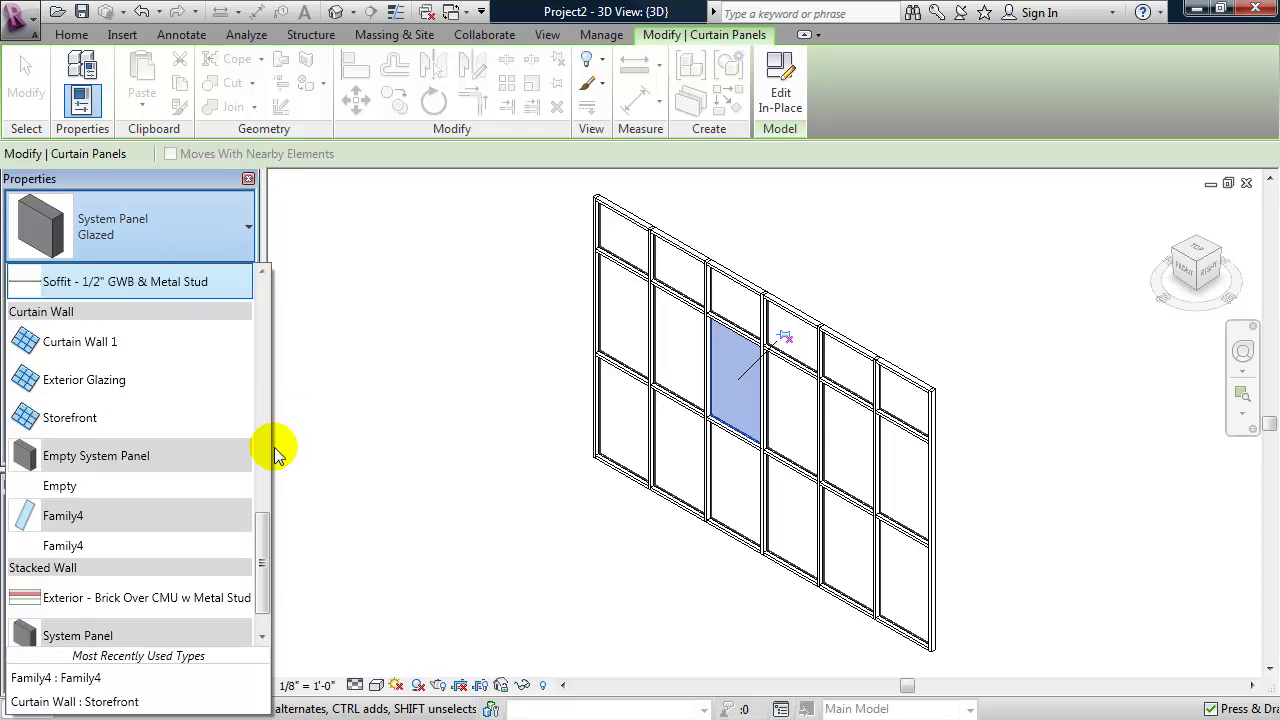
click(72, 546)
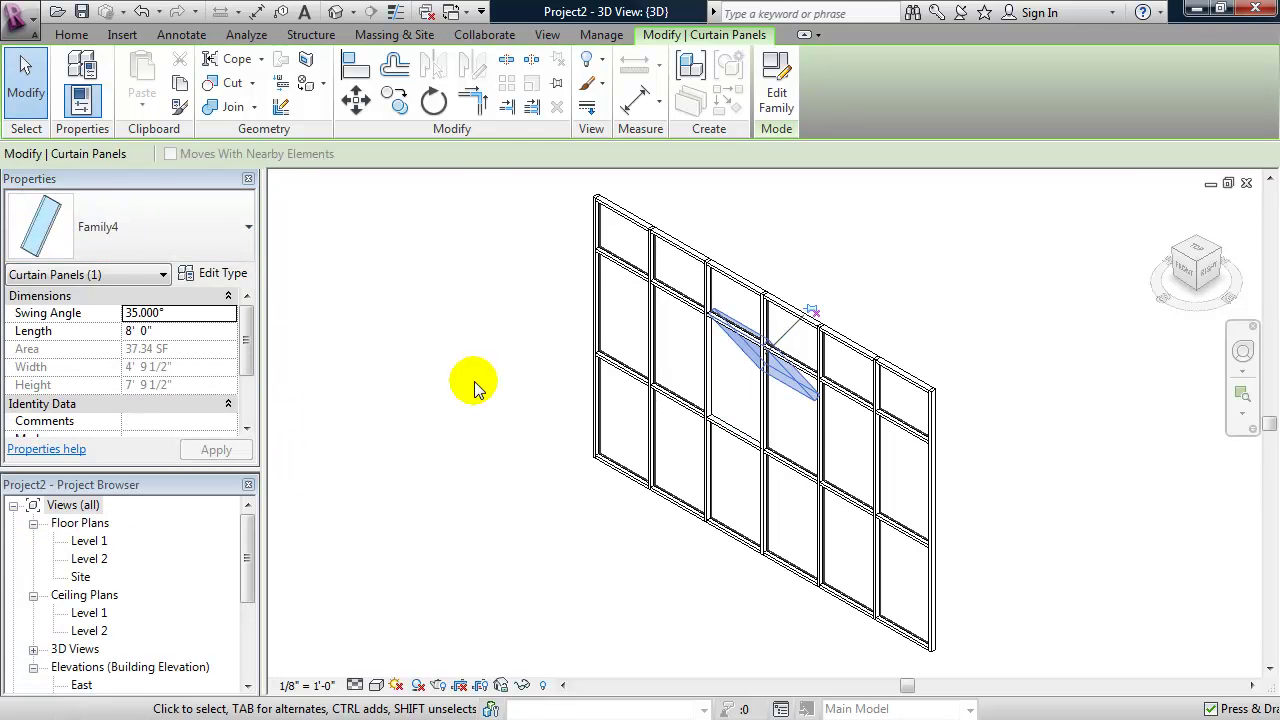
Set the Family4 panel's Swing Angle to 15° and apply it, viewing the curtain wall from behind.
shift+middle_drag(1092, 372, 640, 390)
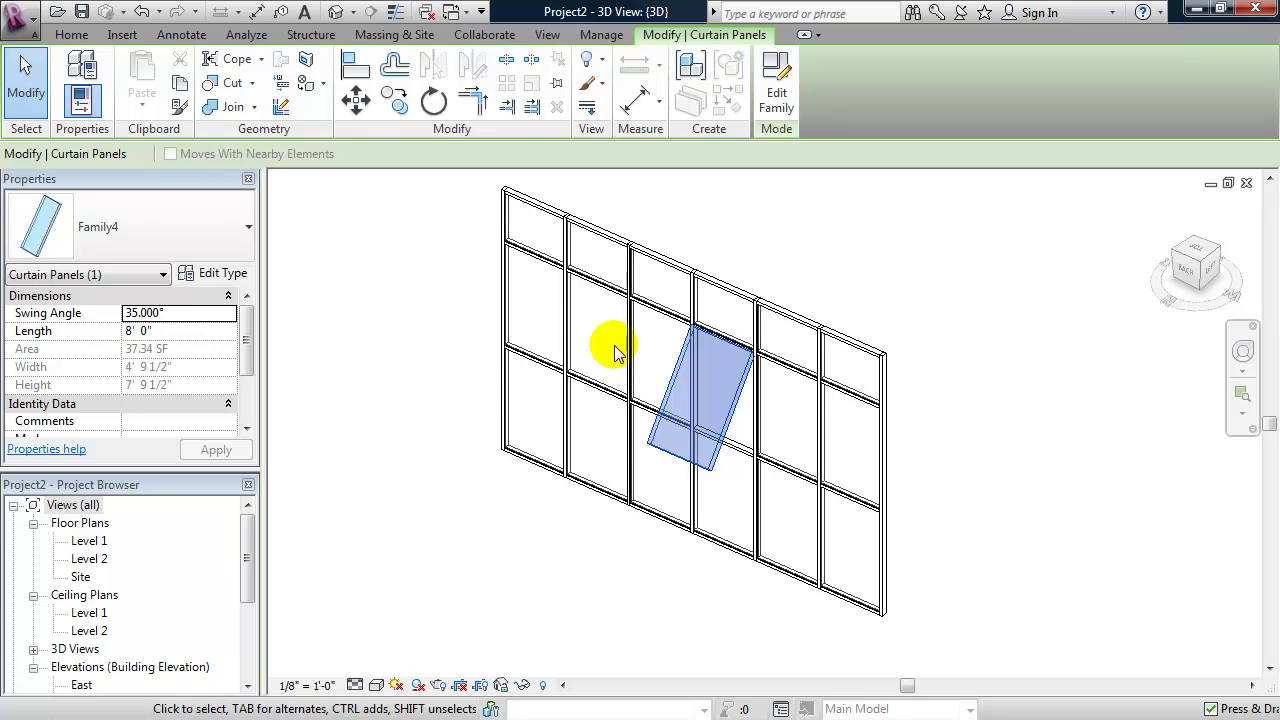
middle_drag(611, 343, 620, 337)
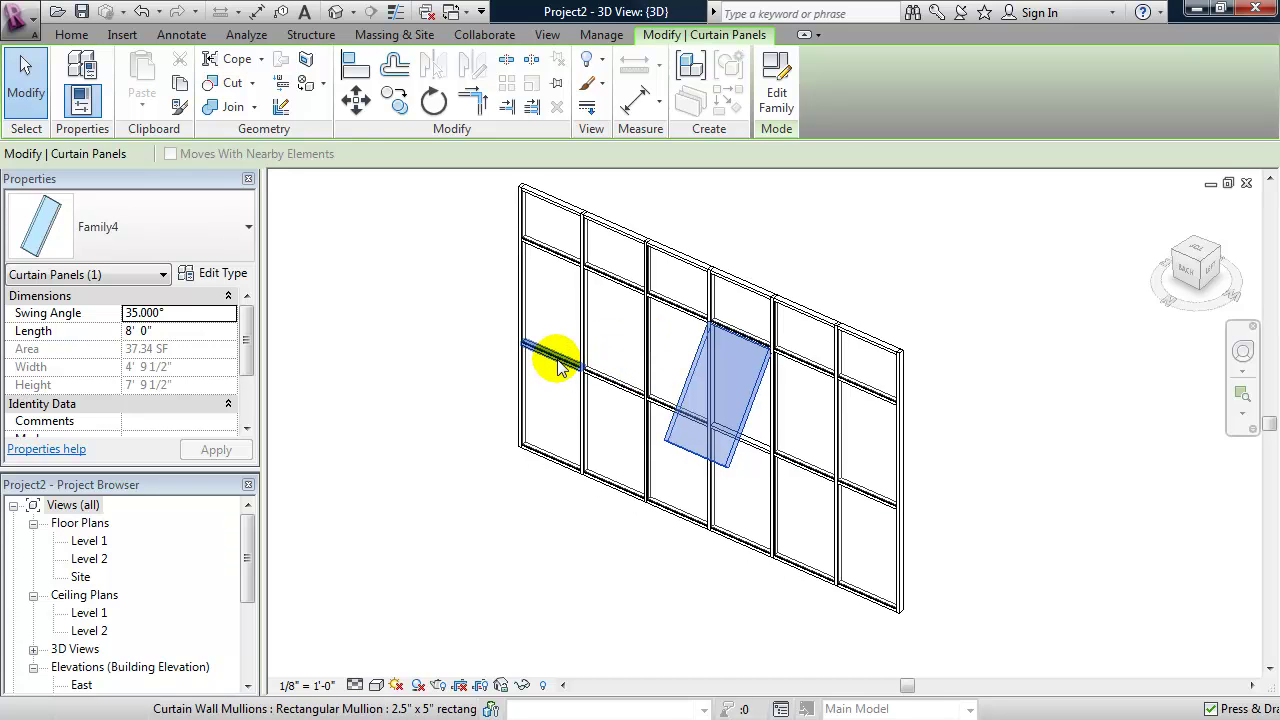
click(177, 312)
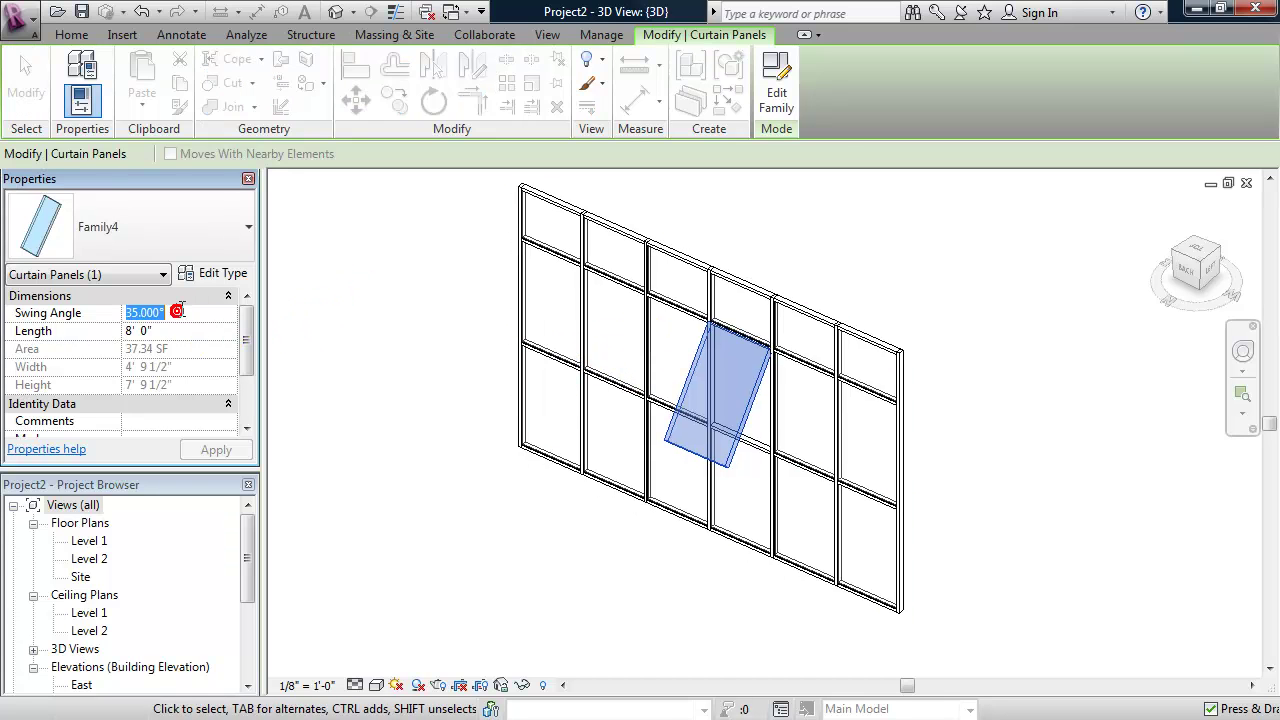
text(1)
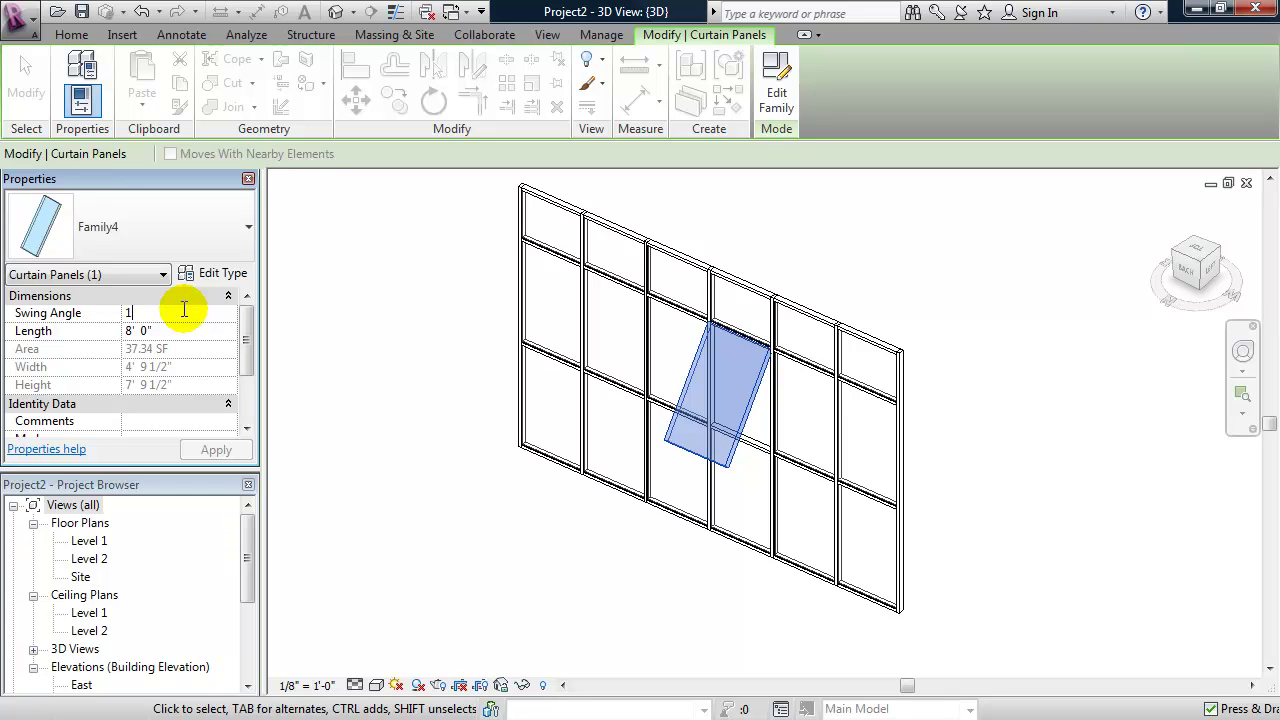
text(5)
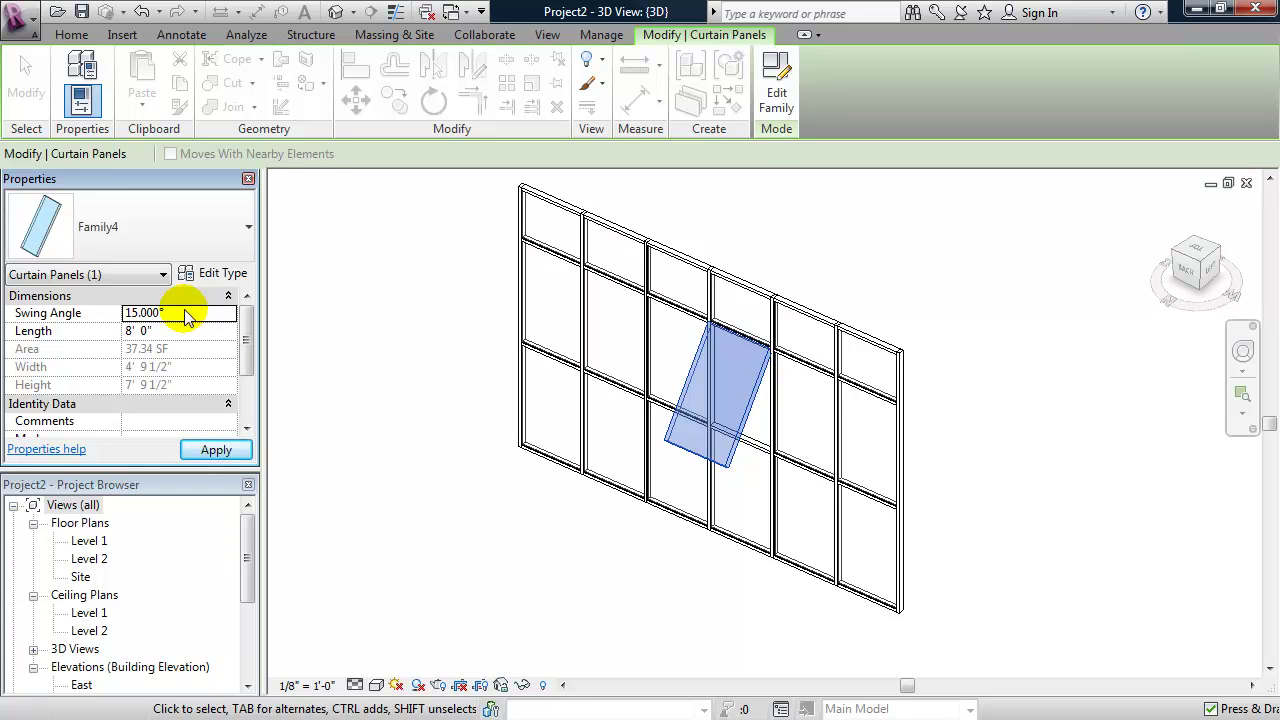
click(224, 449)
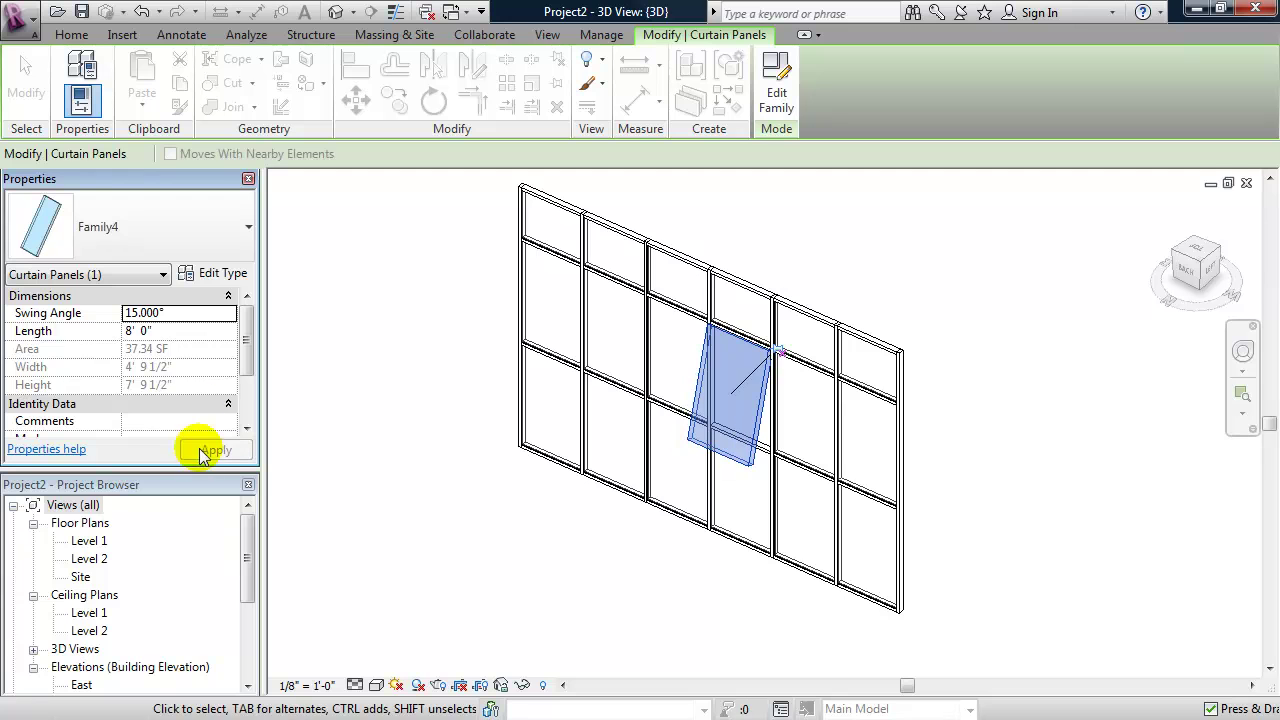
Set the Family4 panel's Swing Angle to 0° and apply it.
click(176, 312)
text(0)
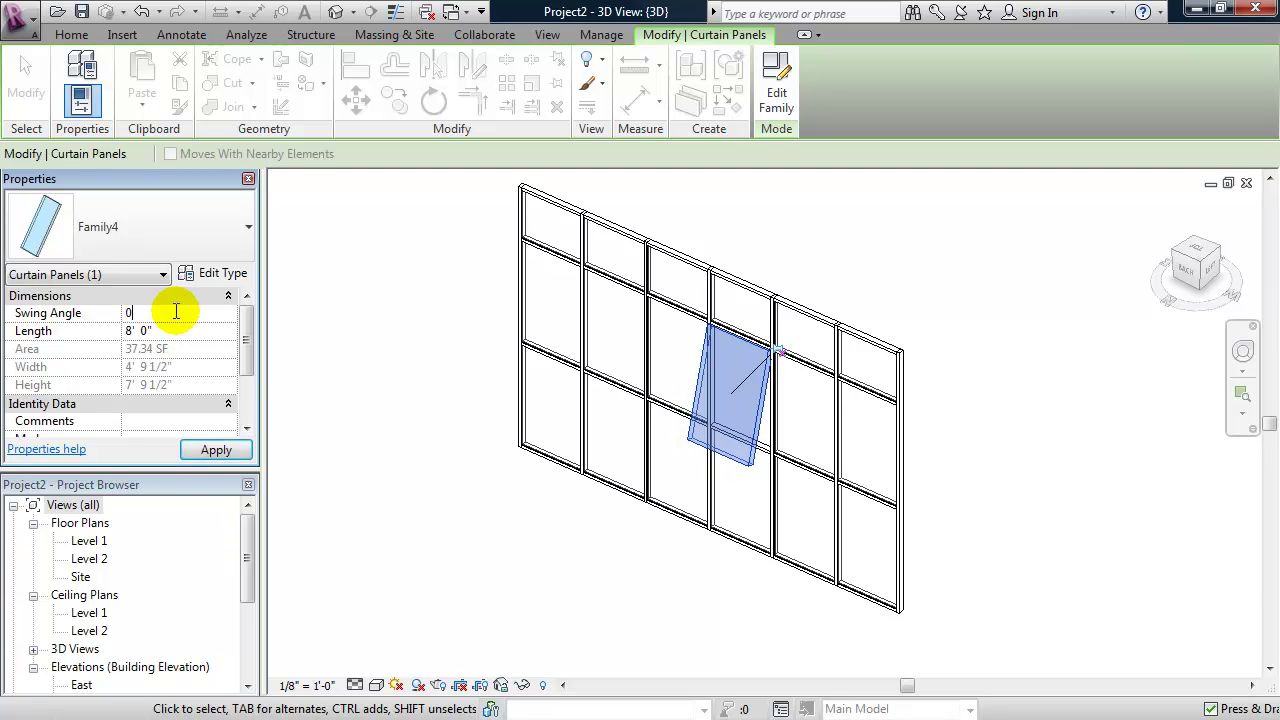
click(190, 449)
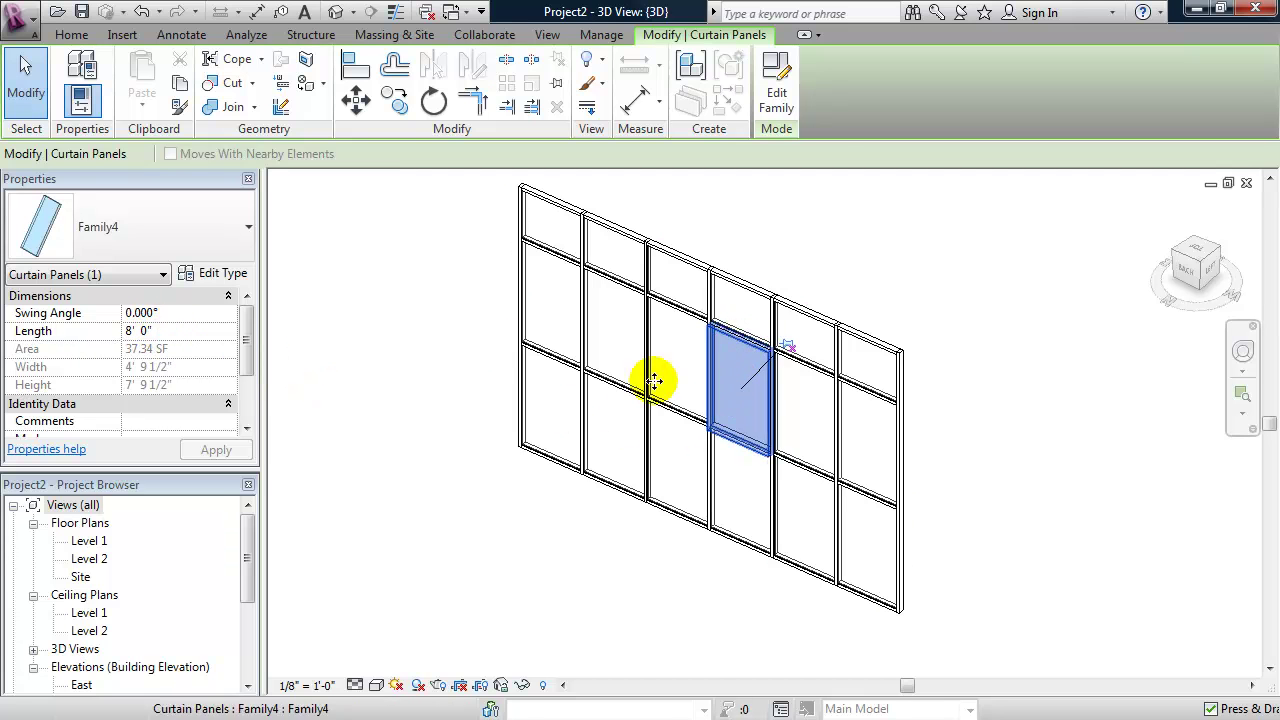
Set the Family4 panel's Swing Angle to 20° and apply it.
click(190, 313)
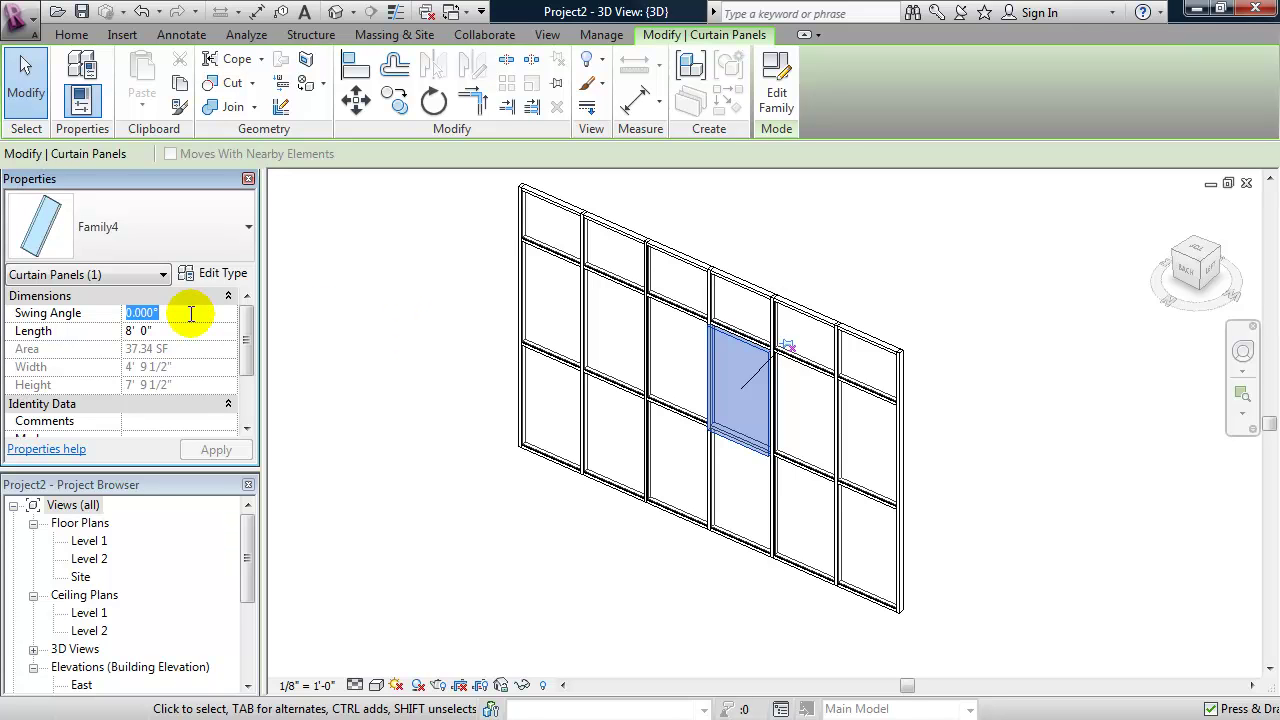
text(20)
click(192, 449)
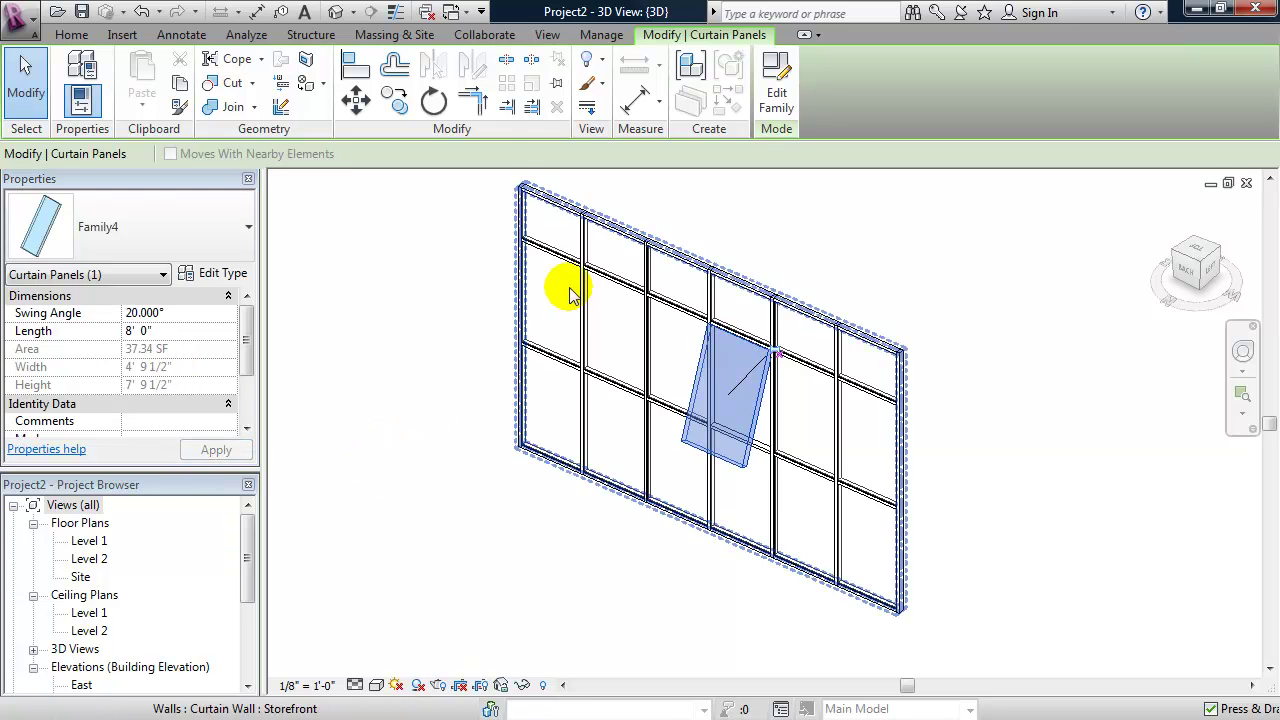
Unpin the third glazed panel from the left in the curtain wall's top row and change its type to Family4.
key(Tab)
key(Tab)
key(Tab)
click(683, 316)
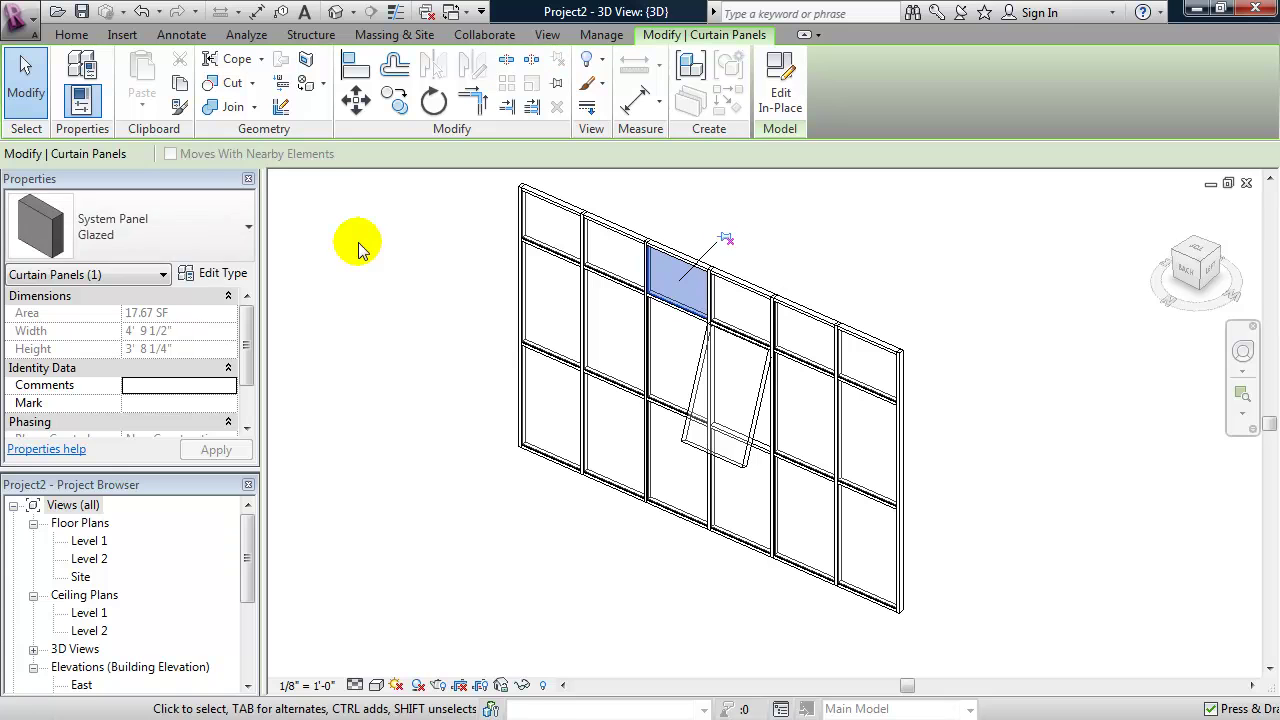
click(224, 232)
scroll(237, 451, up, 1)
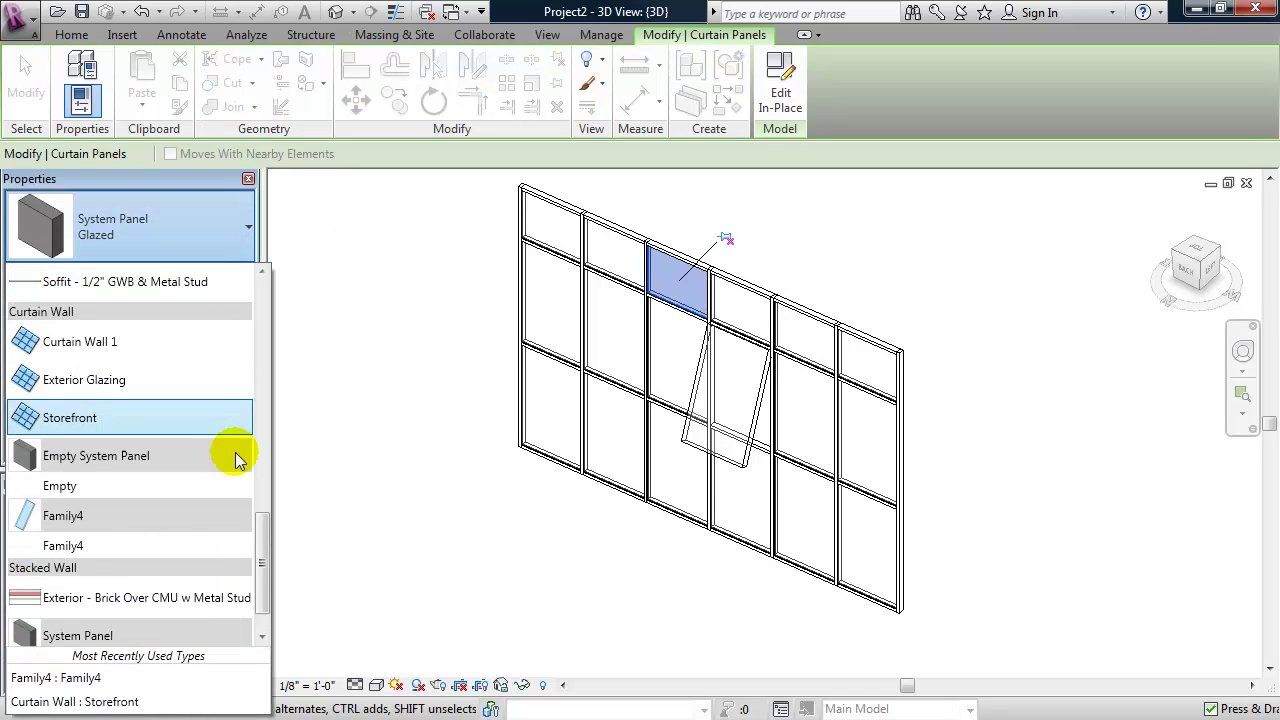
click(106, 537)
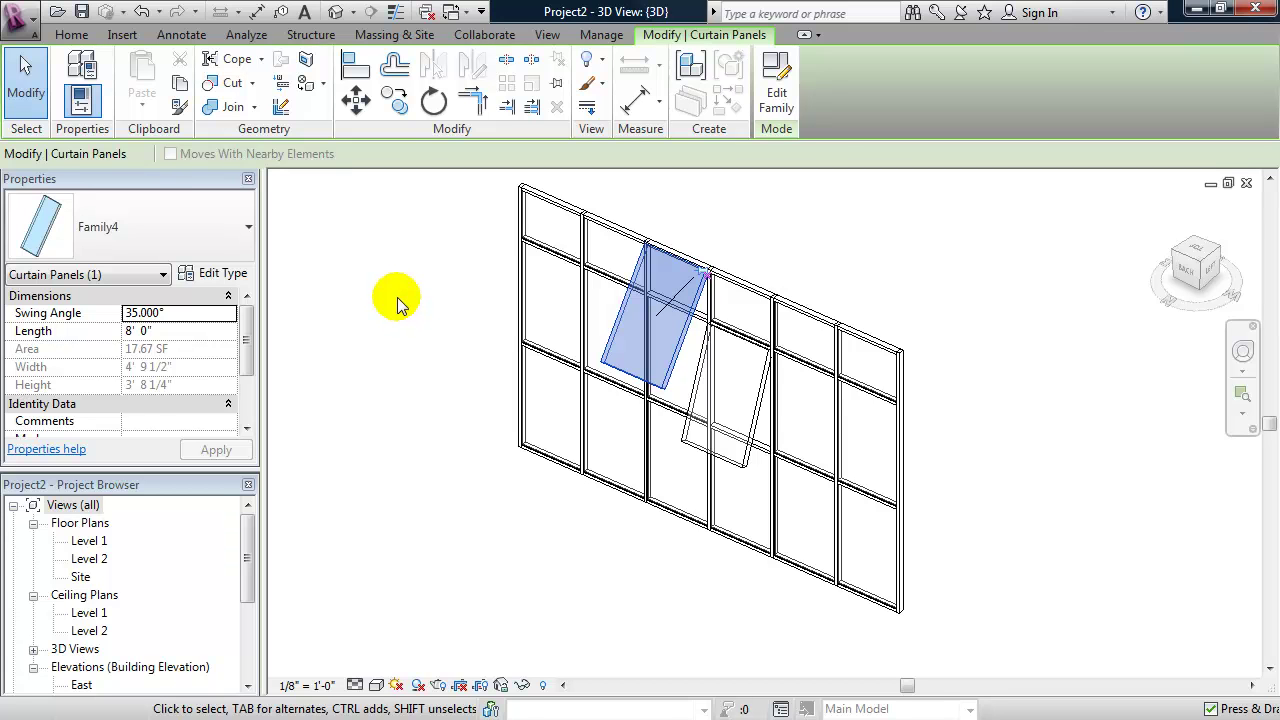
Set the Length of the top-row Family4 panel to 4' and its Swing Angle to 10°, applying each value.
click(168, 331)
text(4')
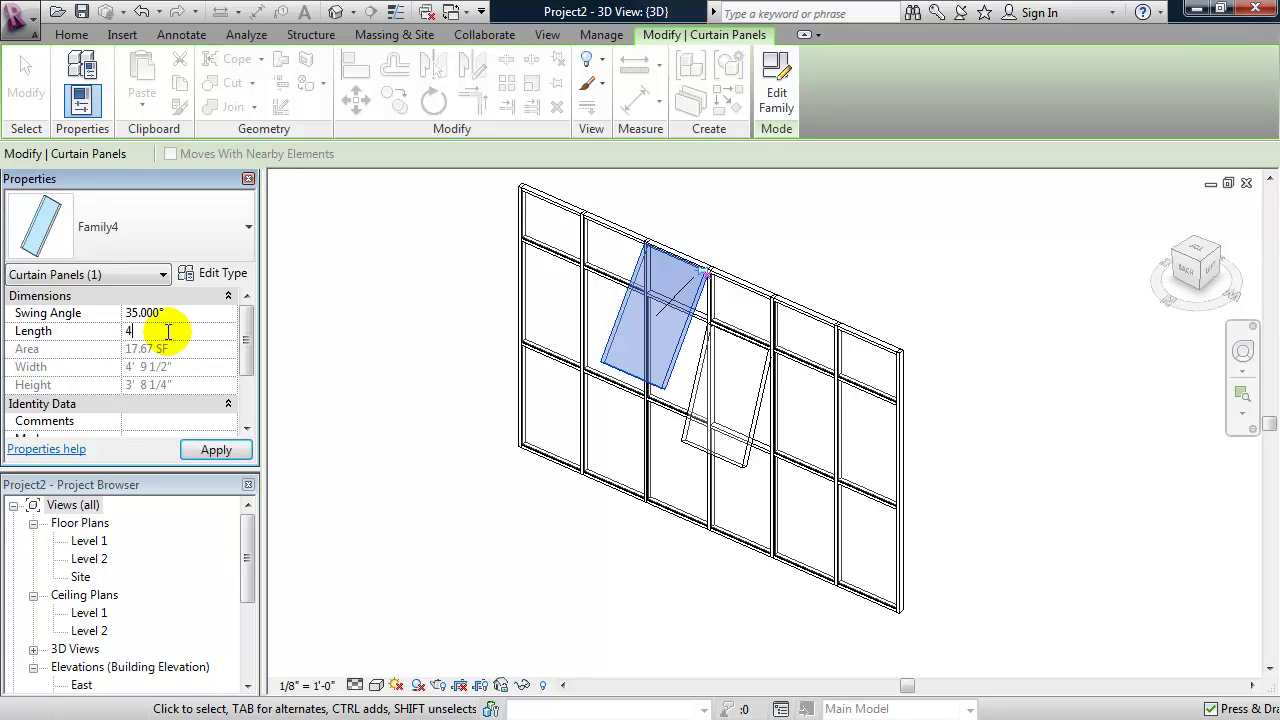
click(215, 449)
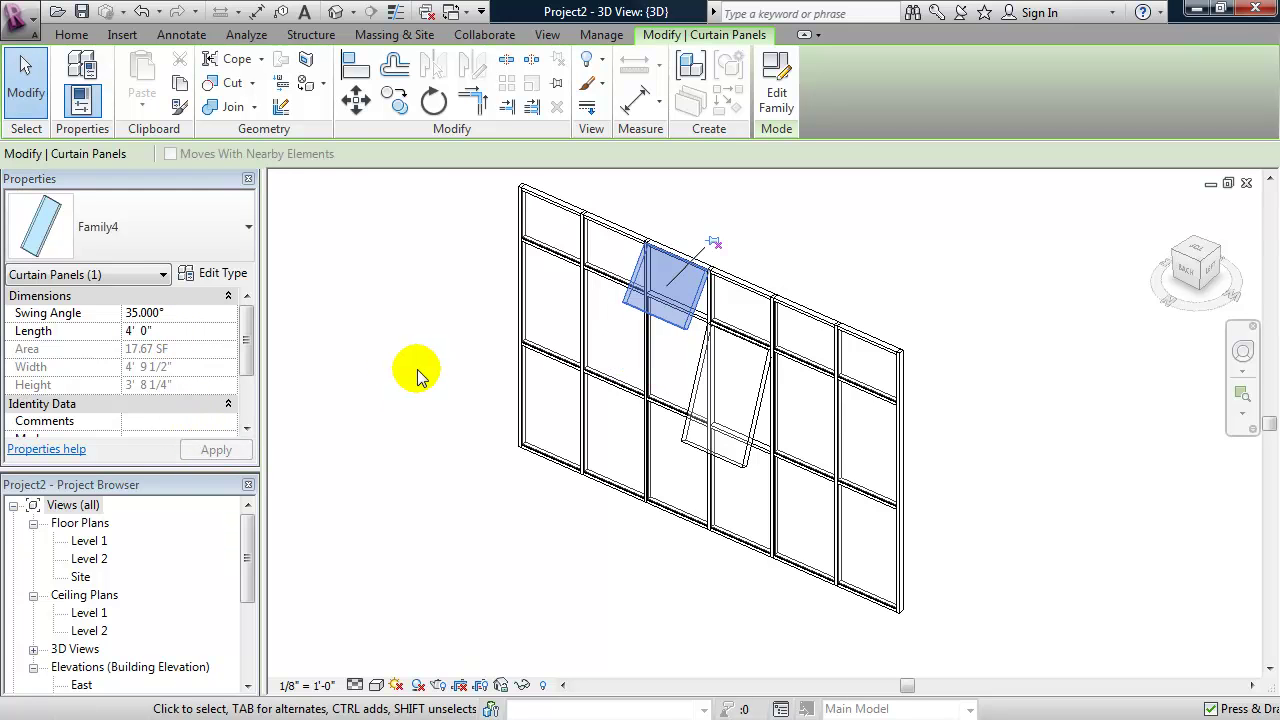
click(180, 314)
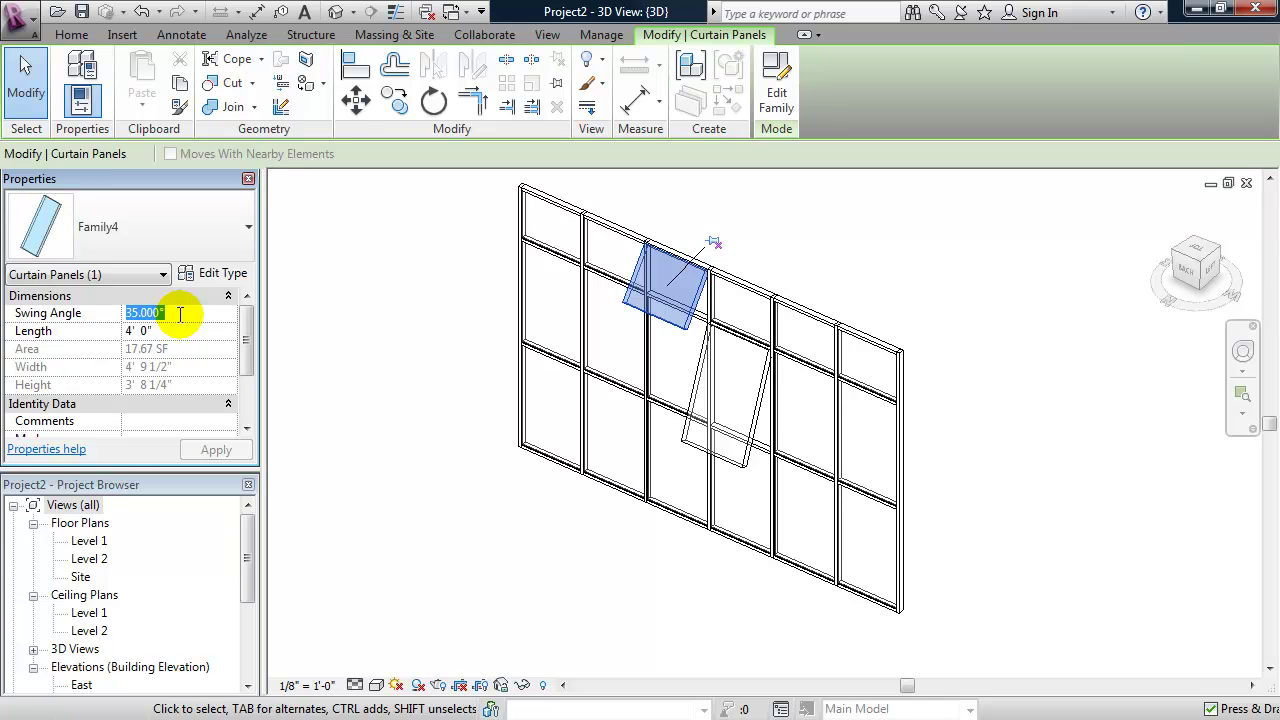
text(10)
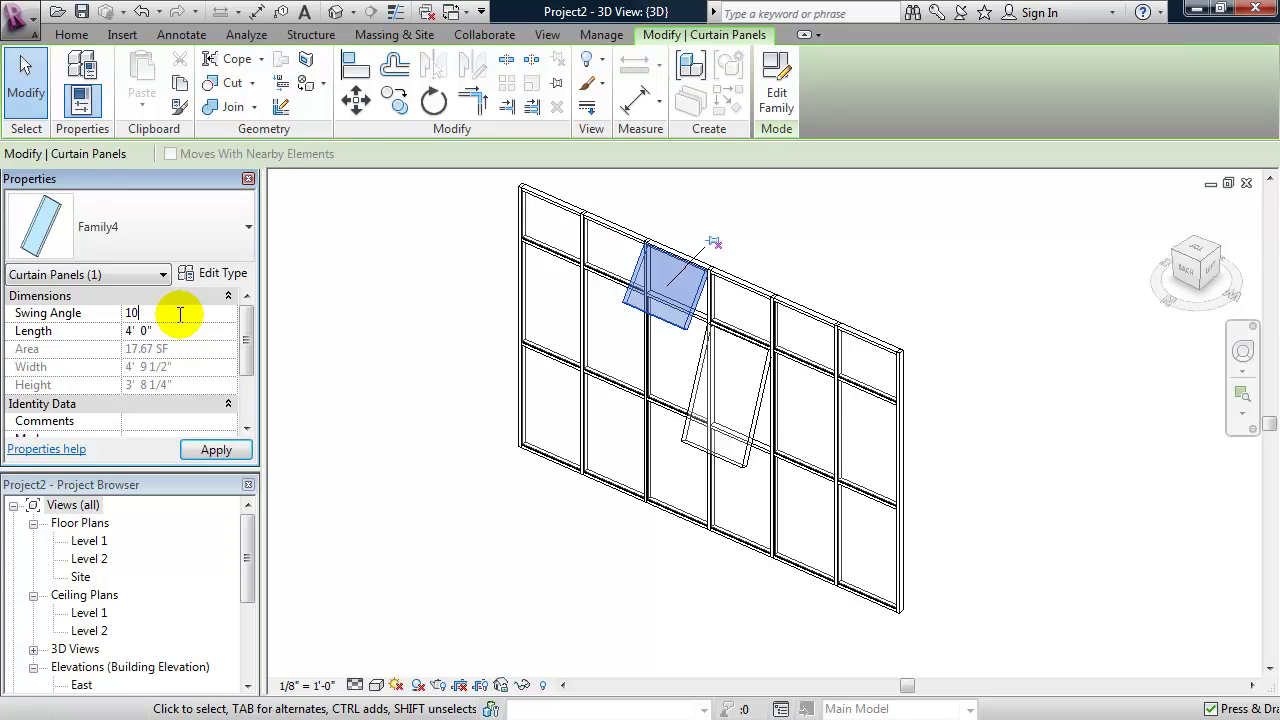
click(207, 447)
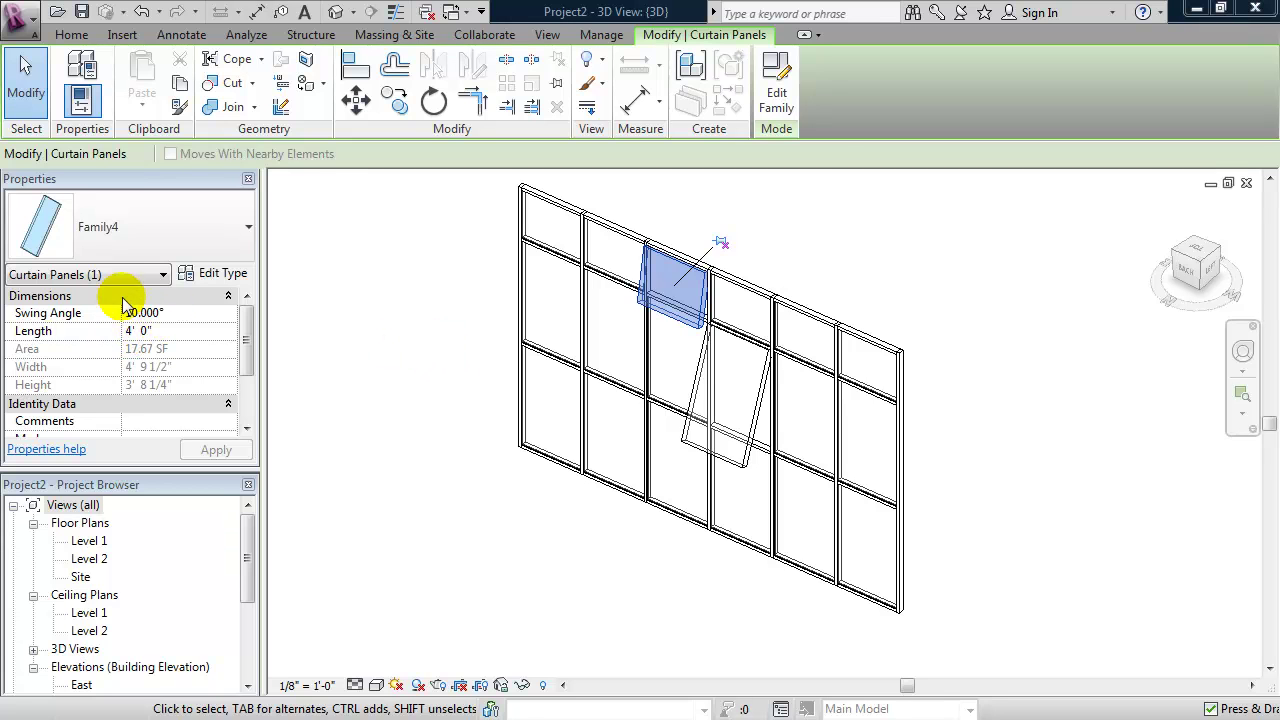
Set the Family4 type's Thickness to 1", apply it and deselect the panel.
click(231, 277)
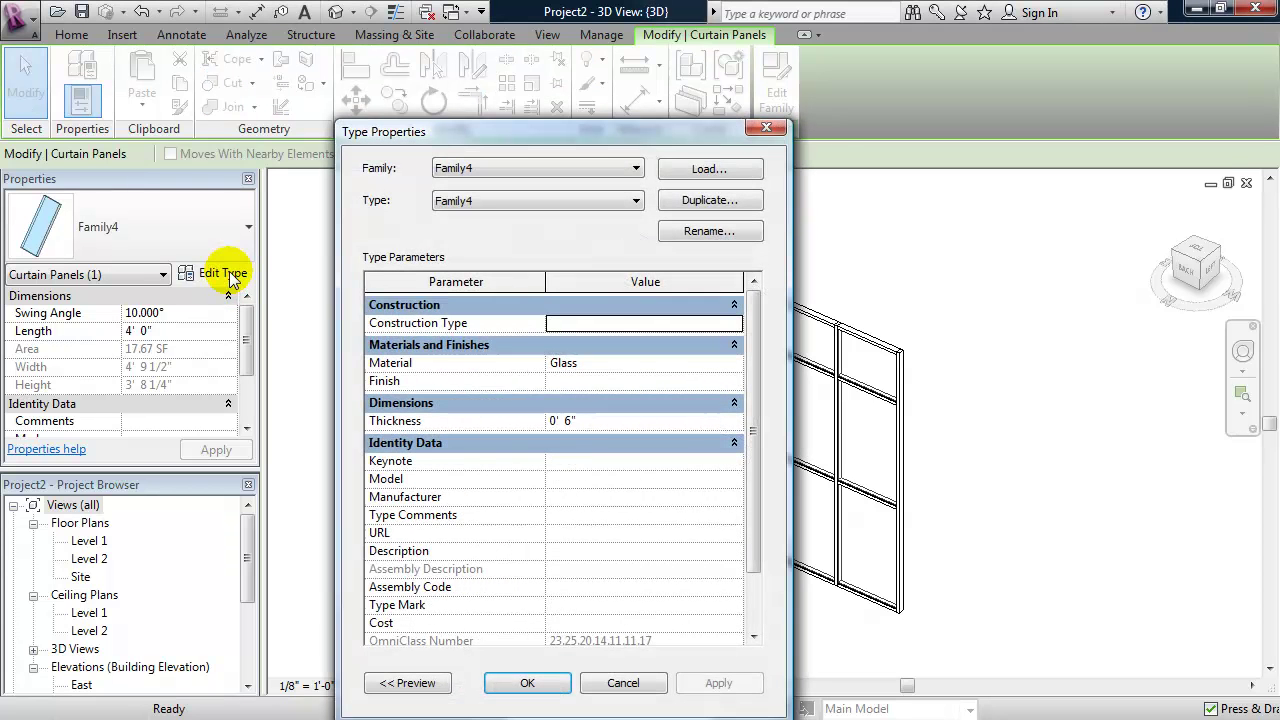
click(590, 421)
drag(598, 421, 499, 418)
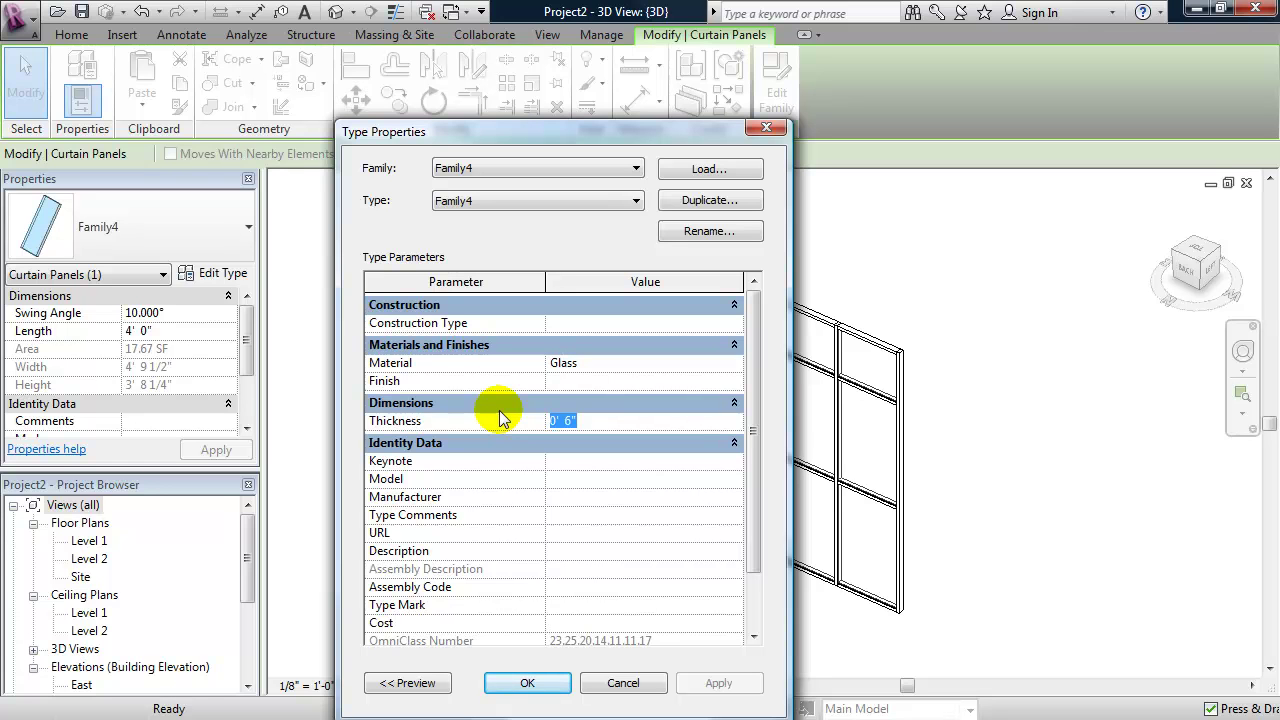
text(1")
key(Return)
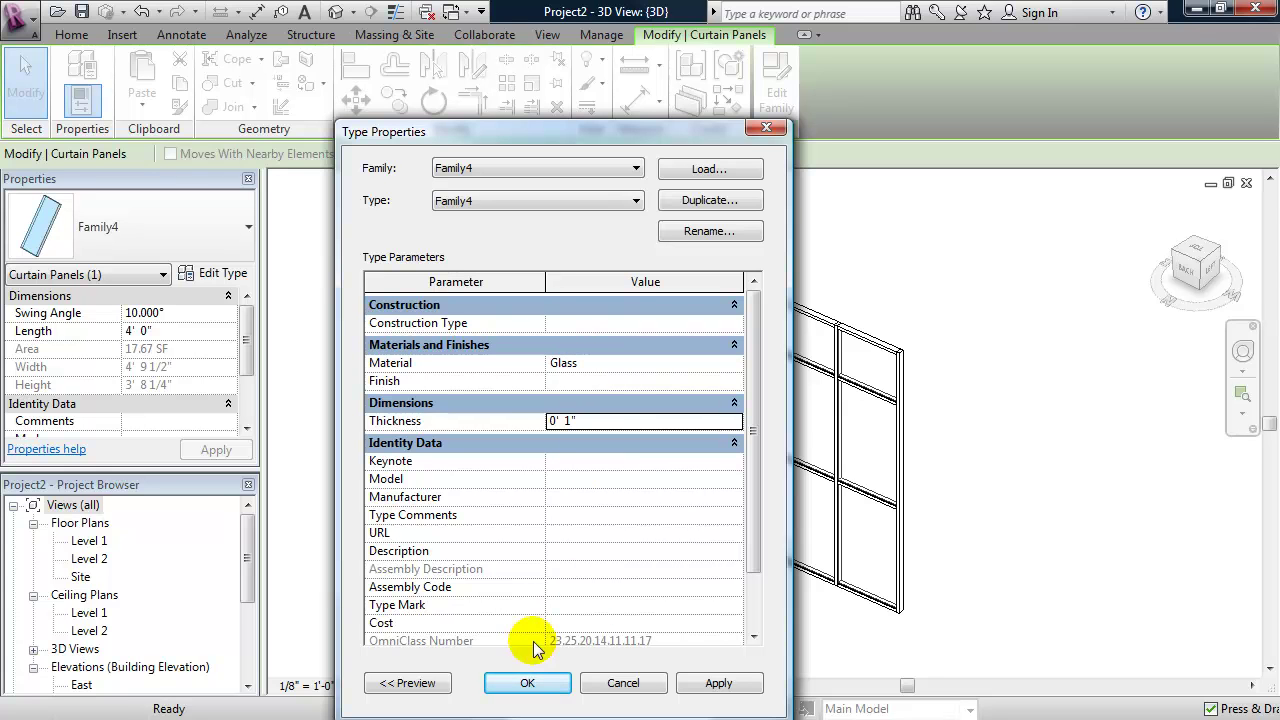
click(714, 679)
click(527, 683)
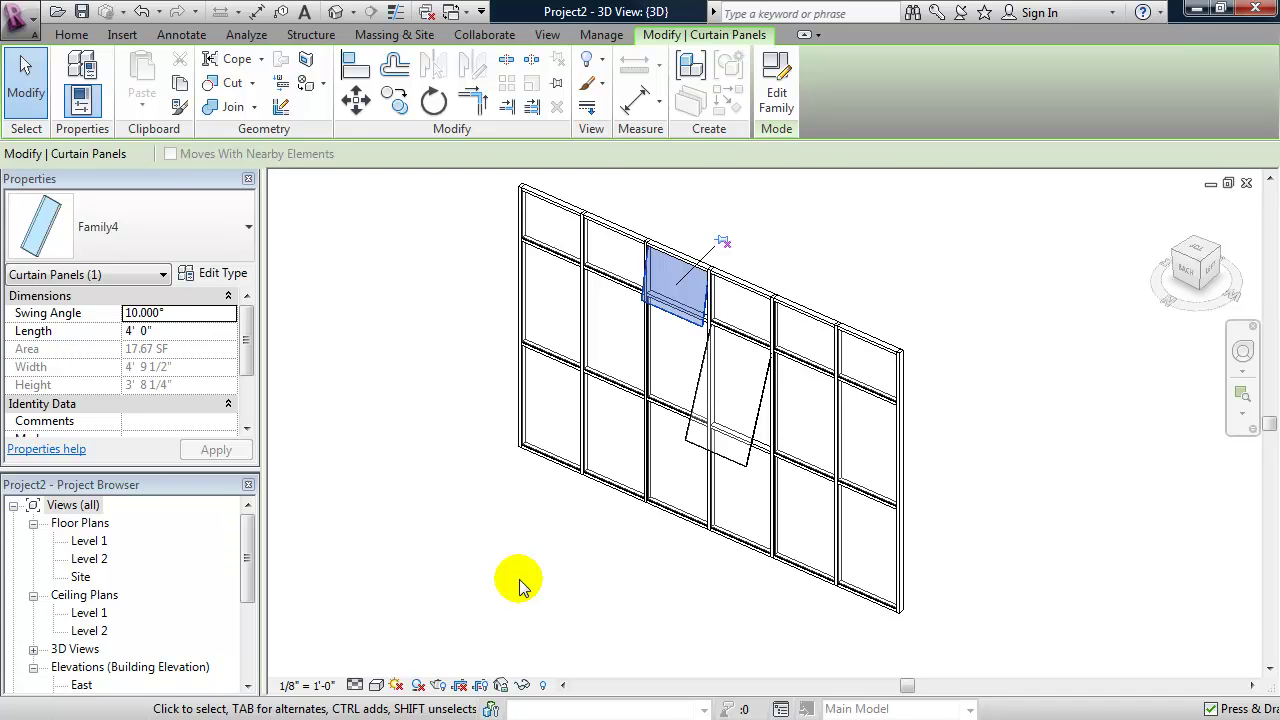
click(519, 580)
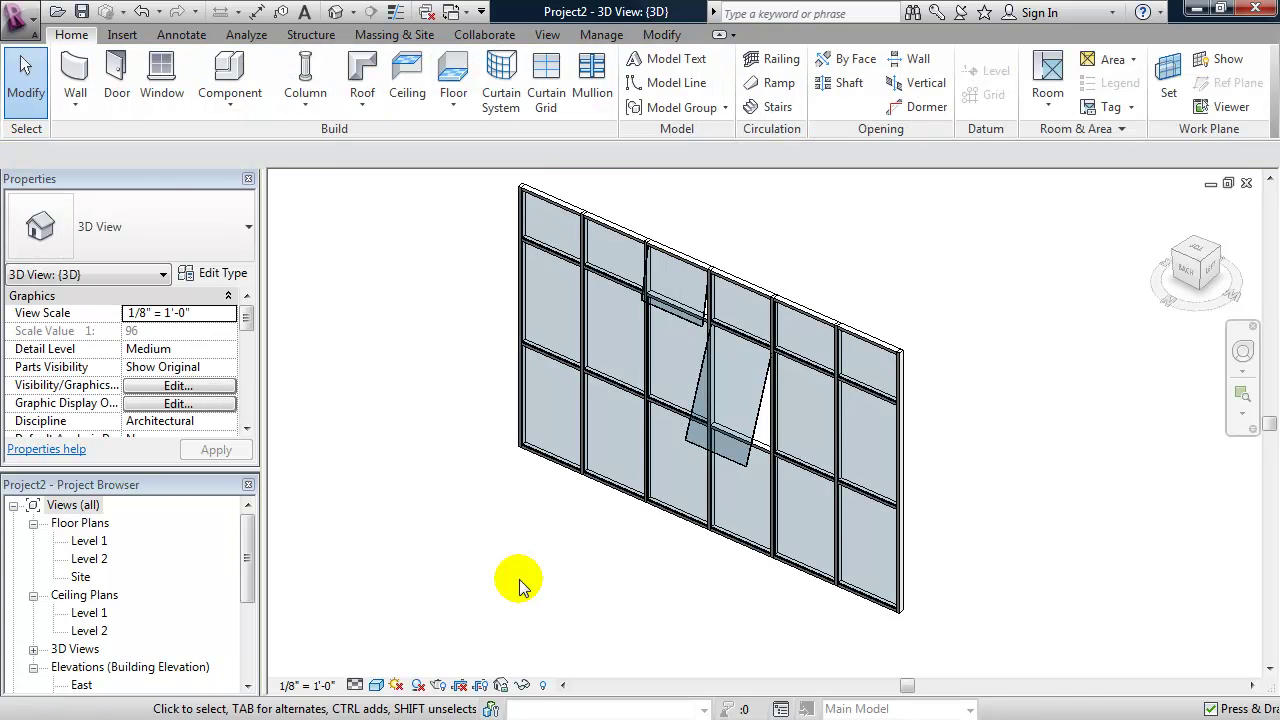